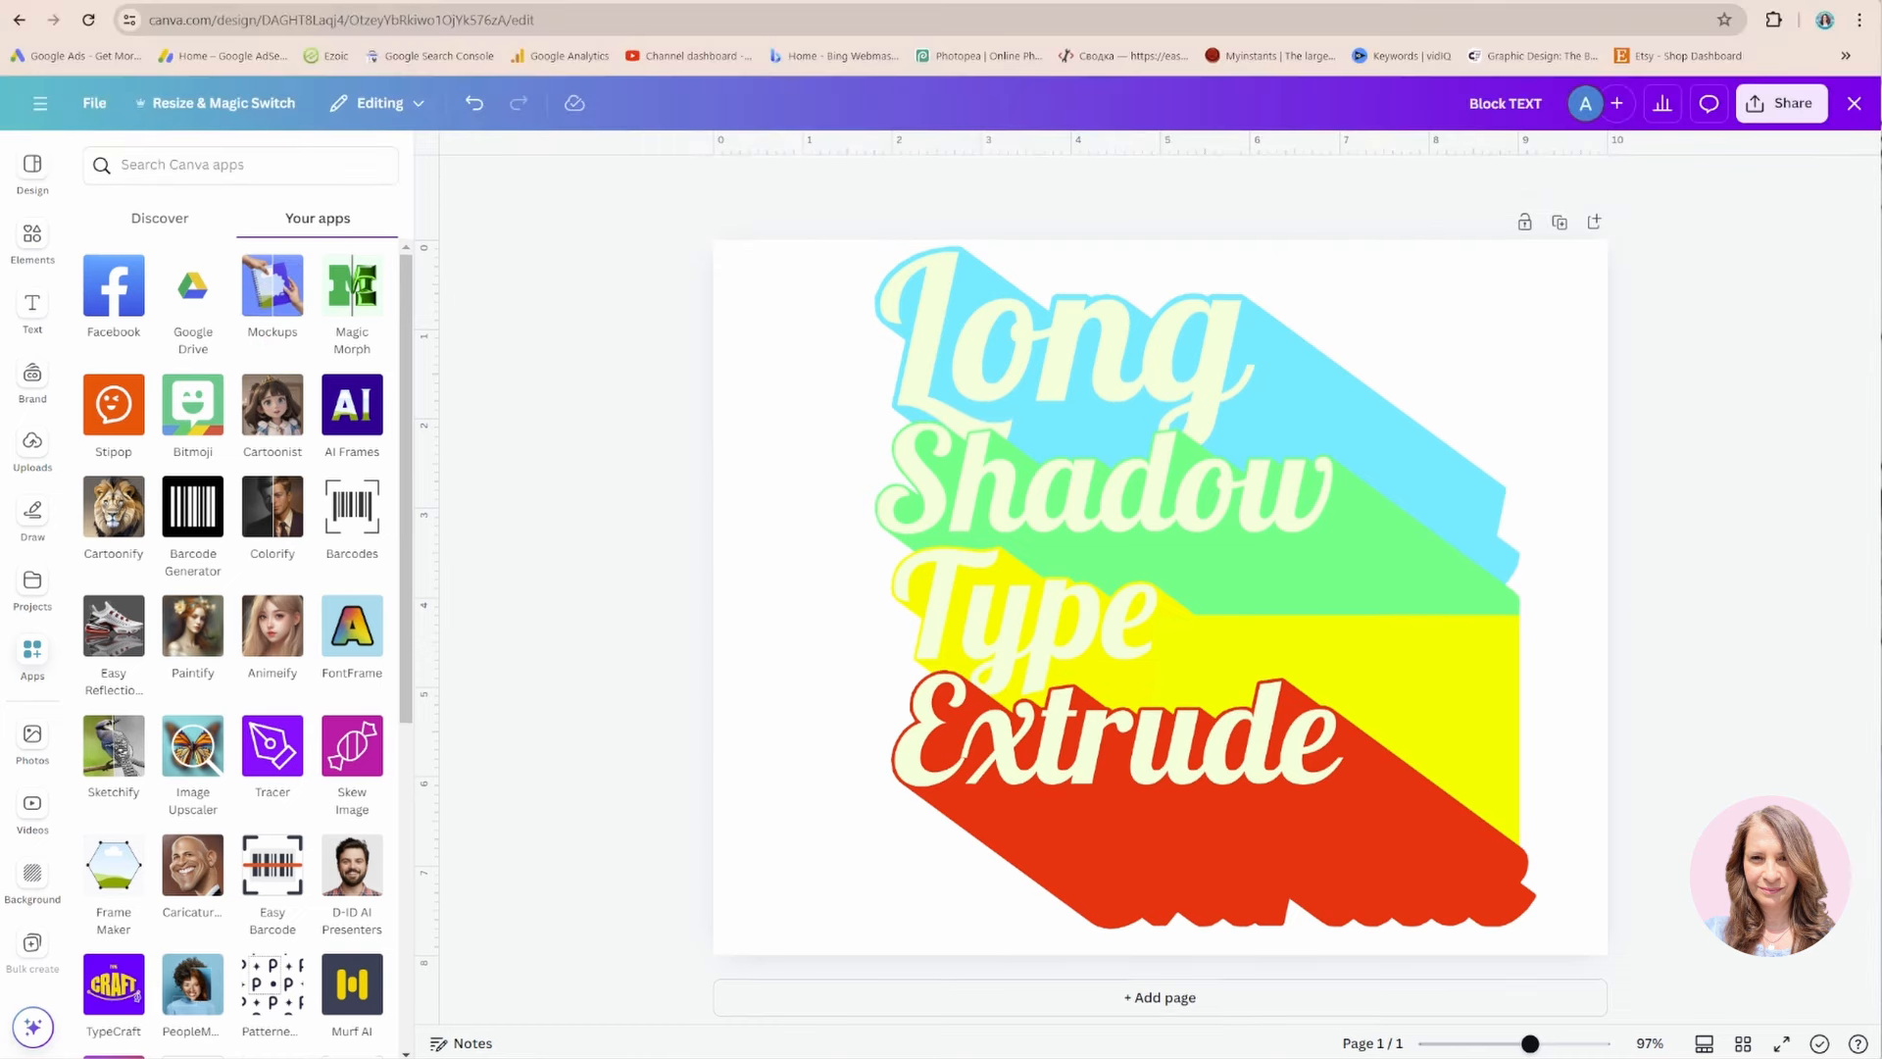
Add a blank second page to the design and open the TypeExtrude app found through an app search.
click(1596, 225)
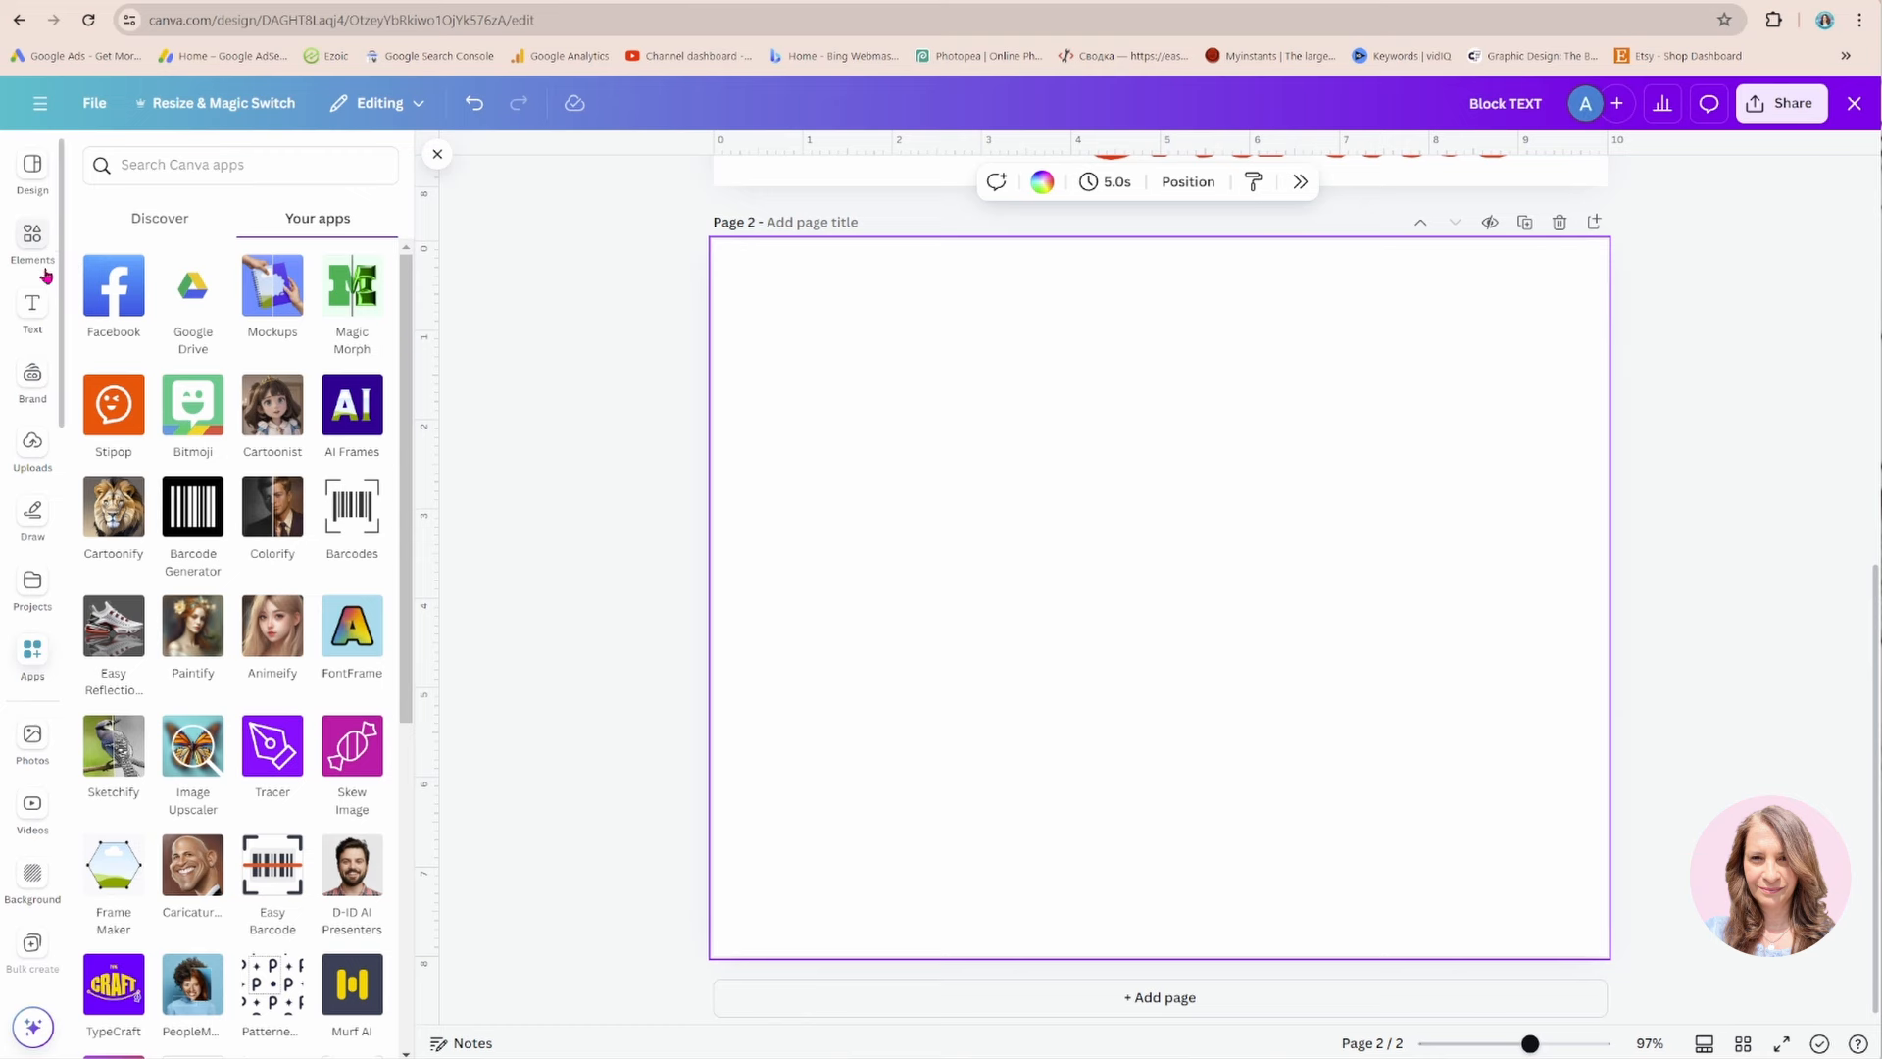
click(30, 665)
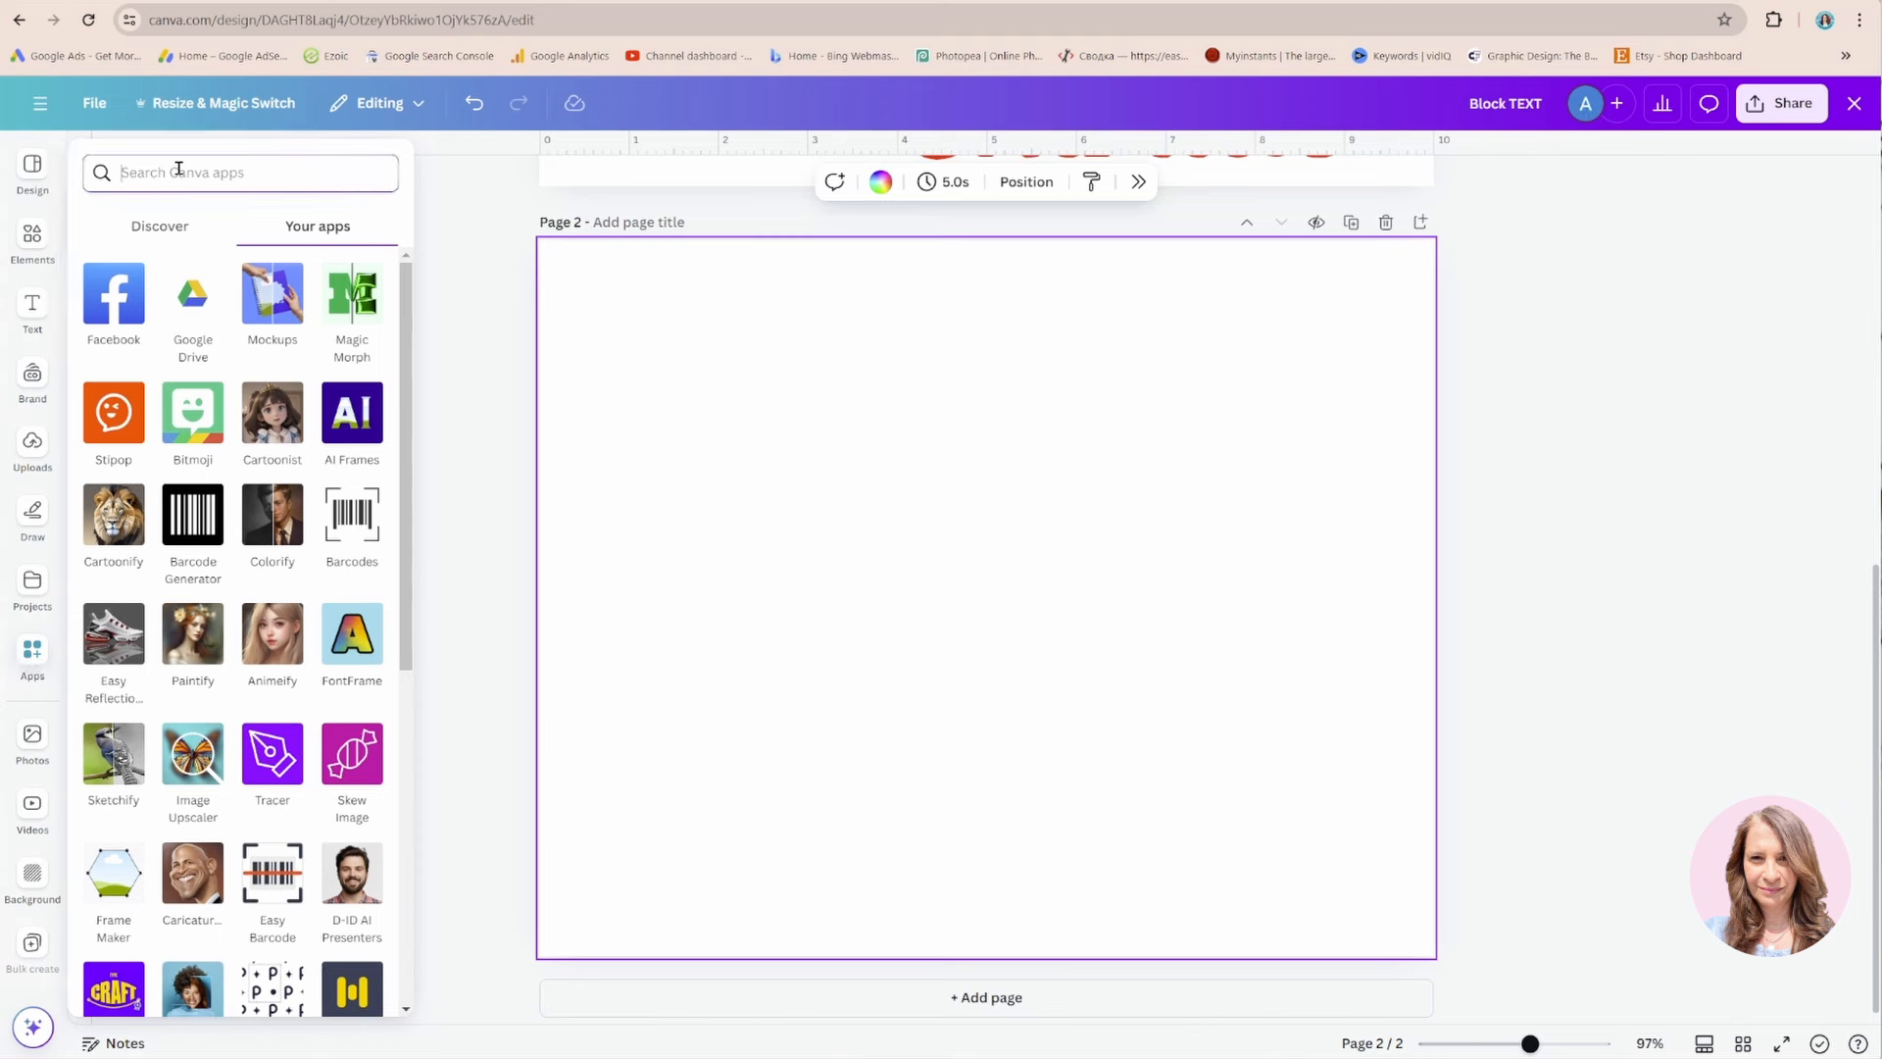
text(type)
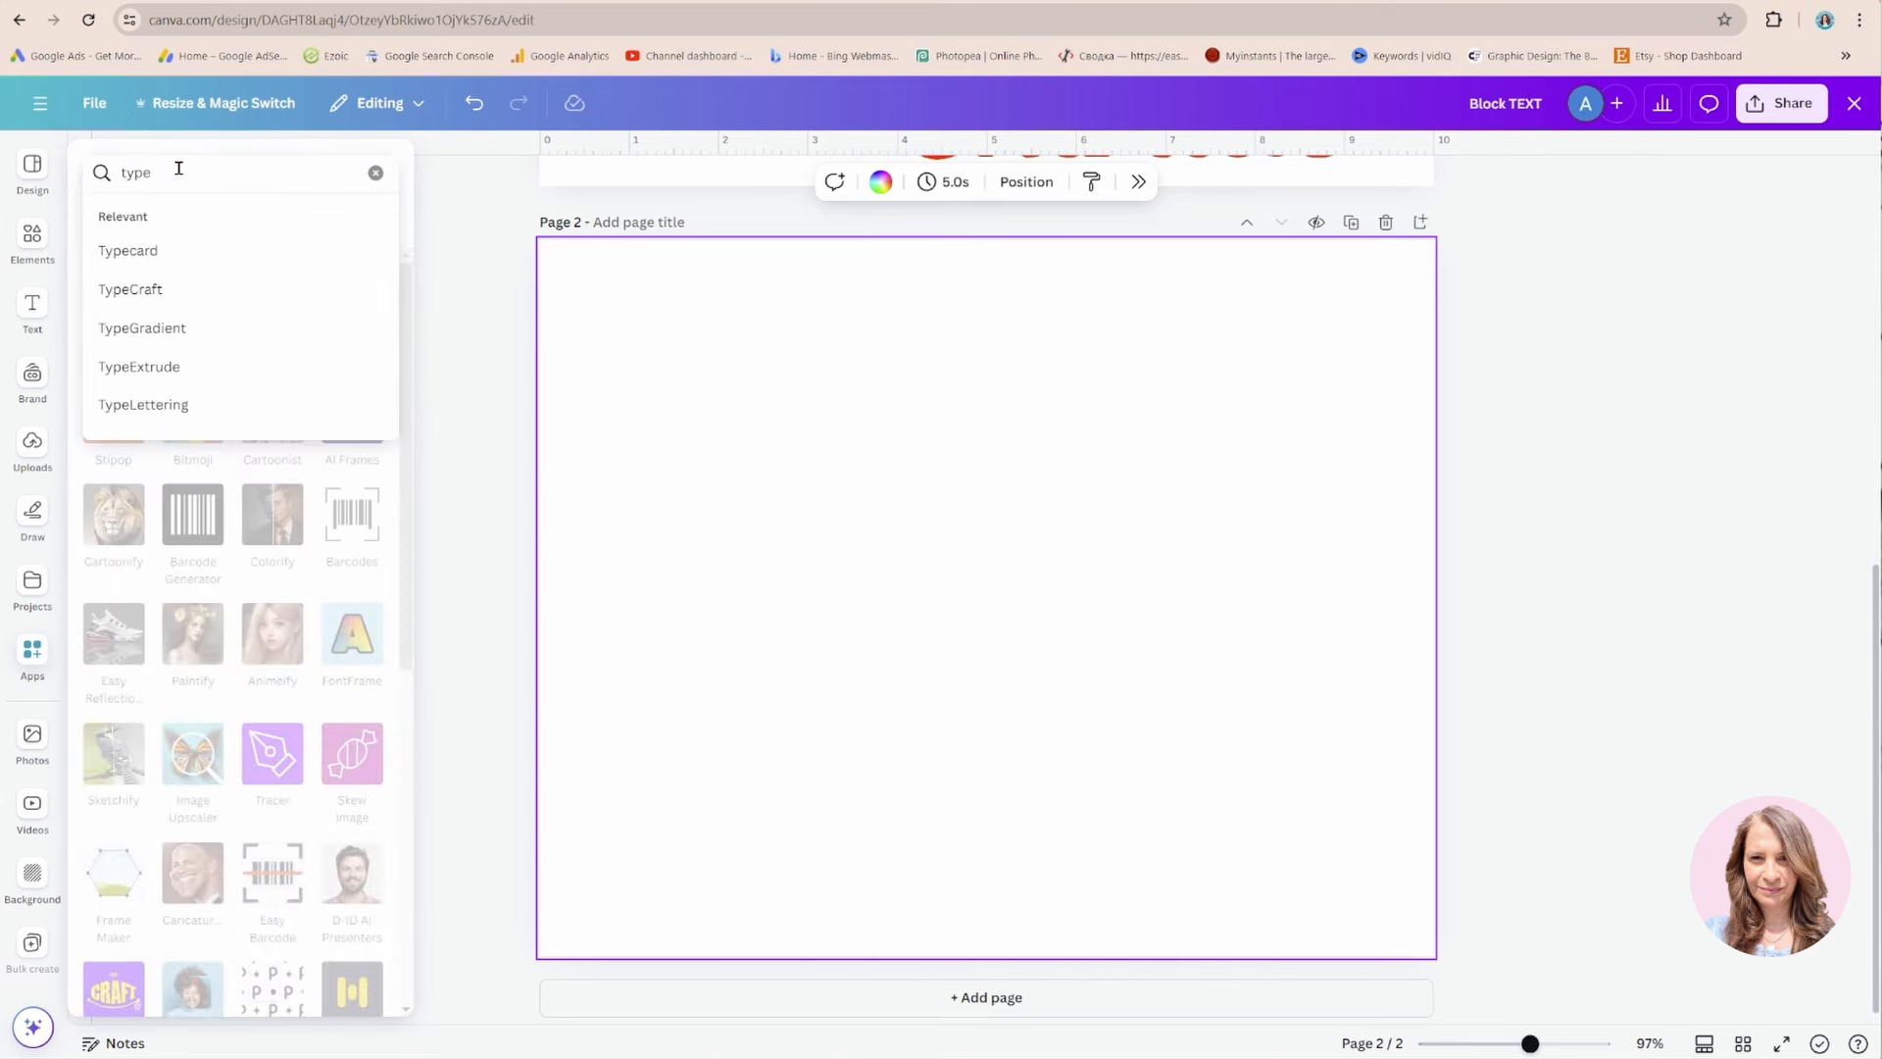
click(139, 367)
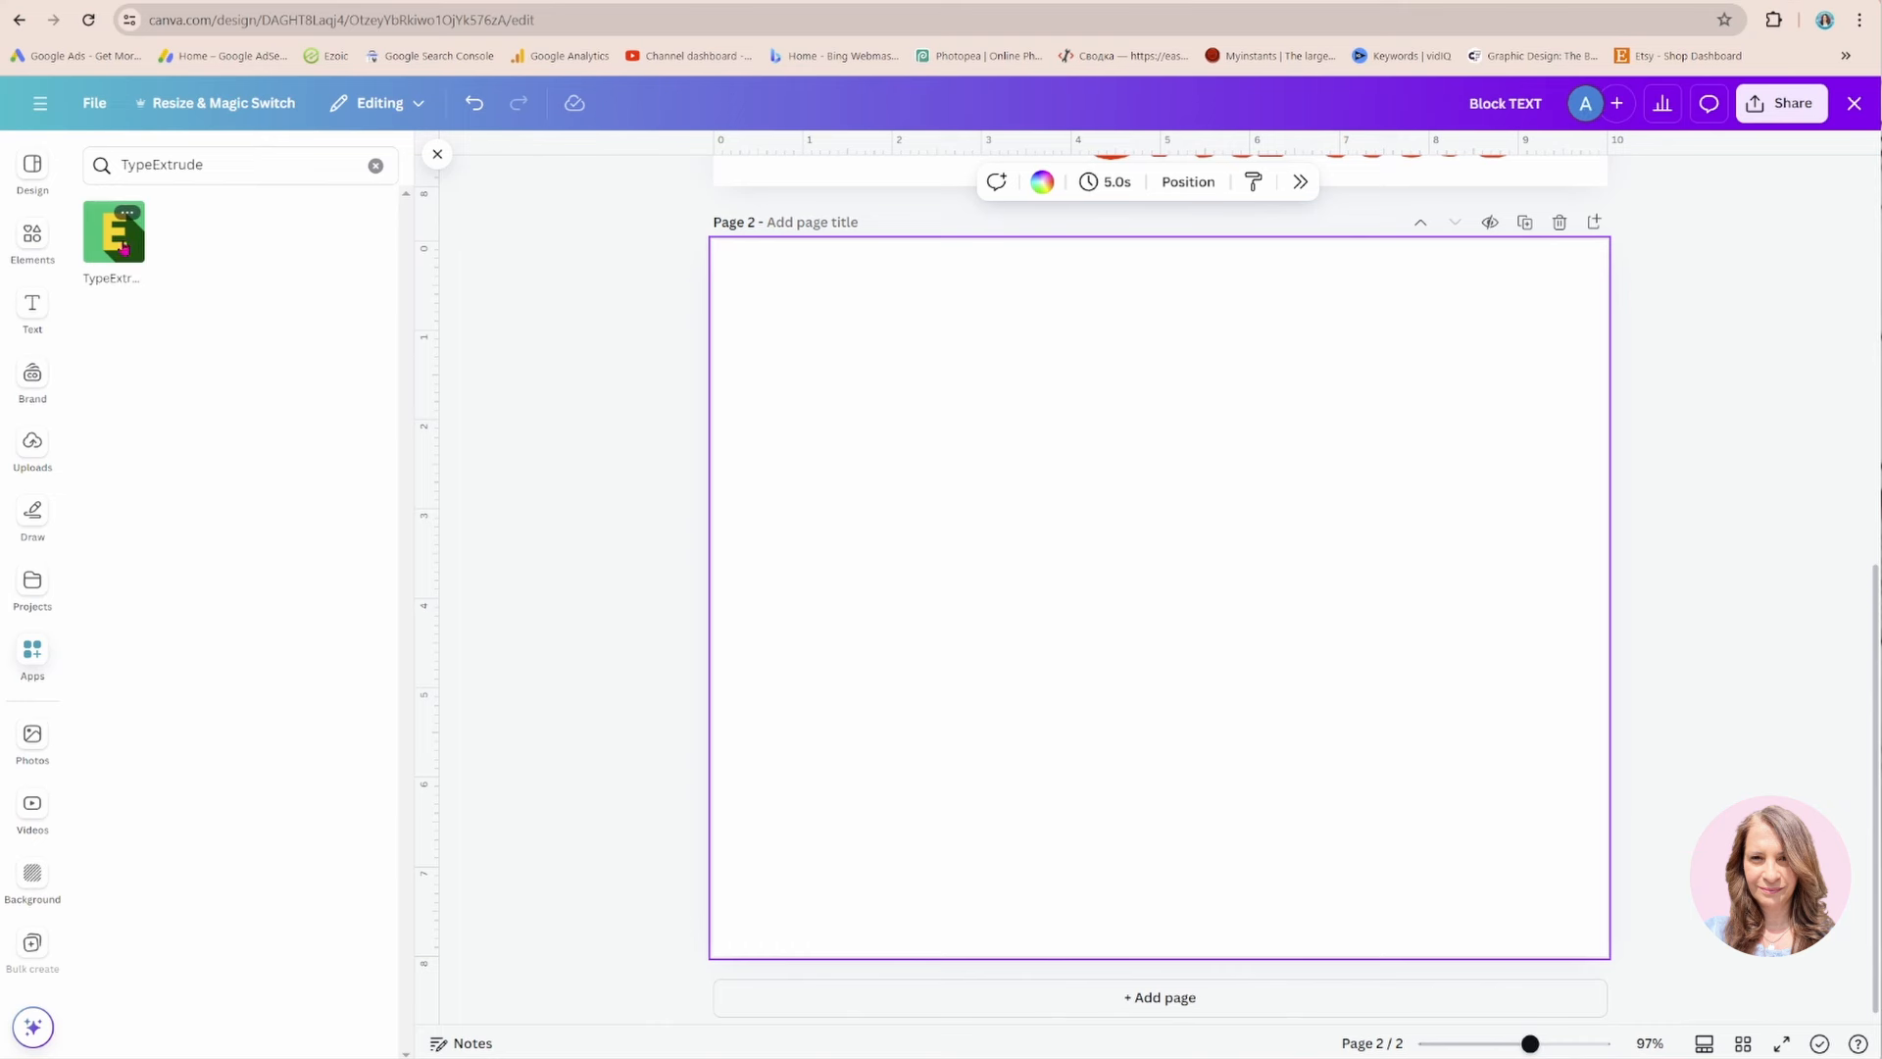
click(263, 166)
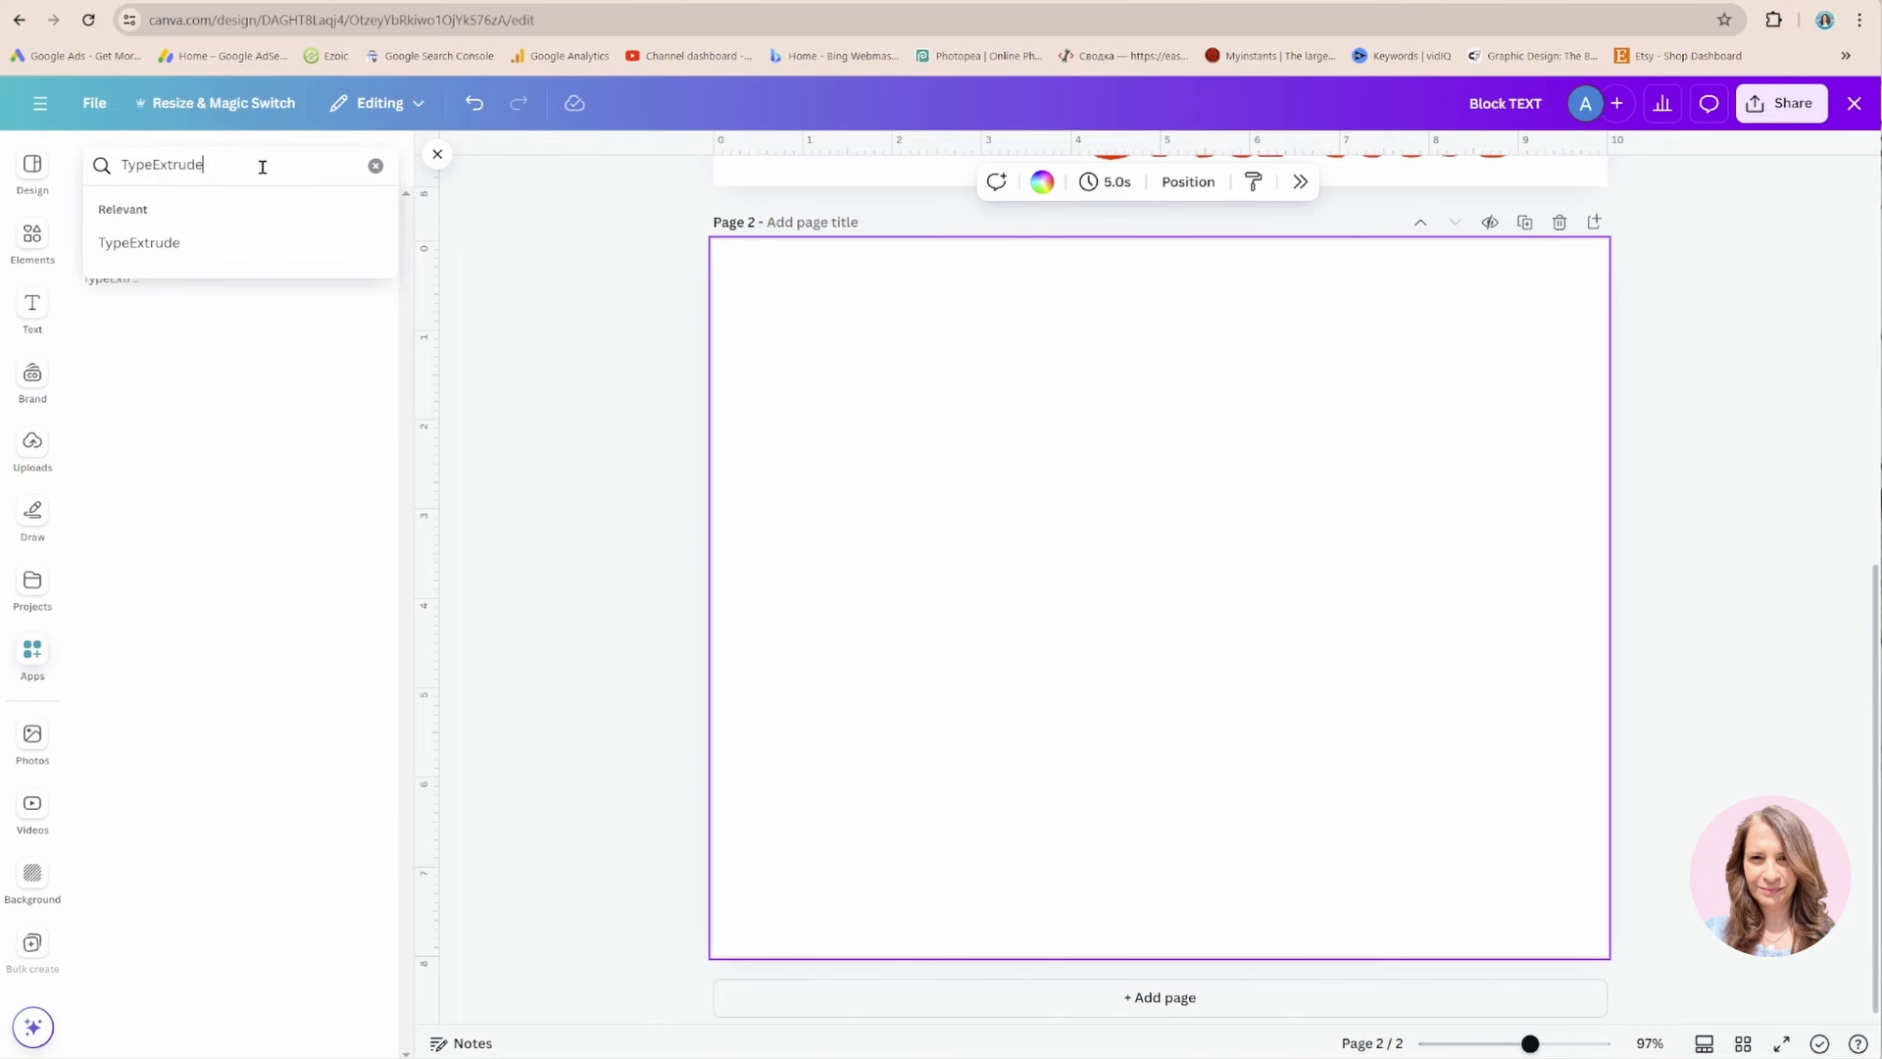
click(188, 233)
click(118, 235)
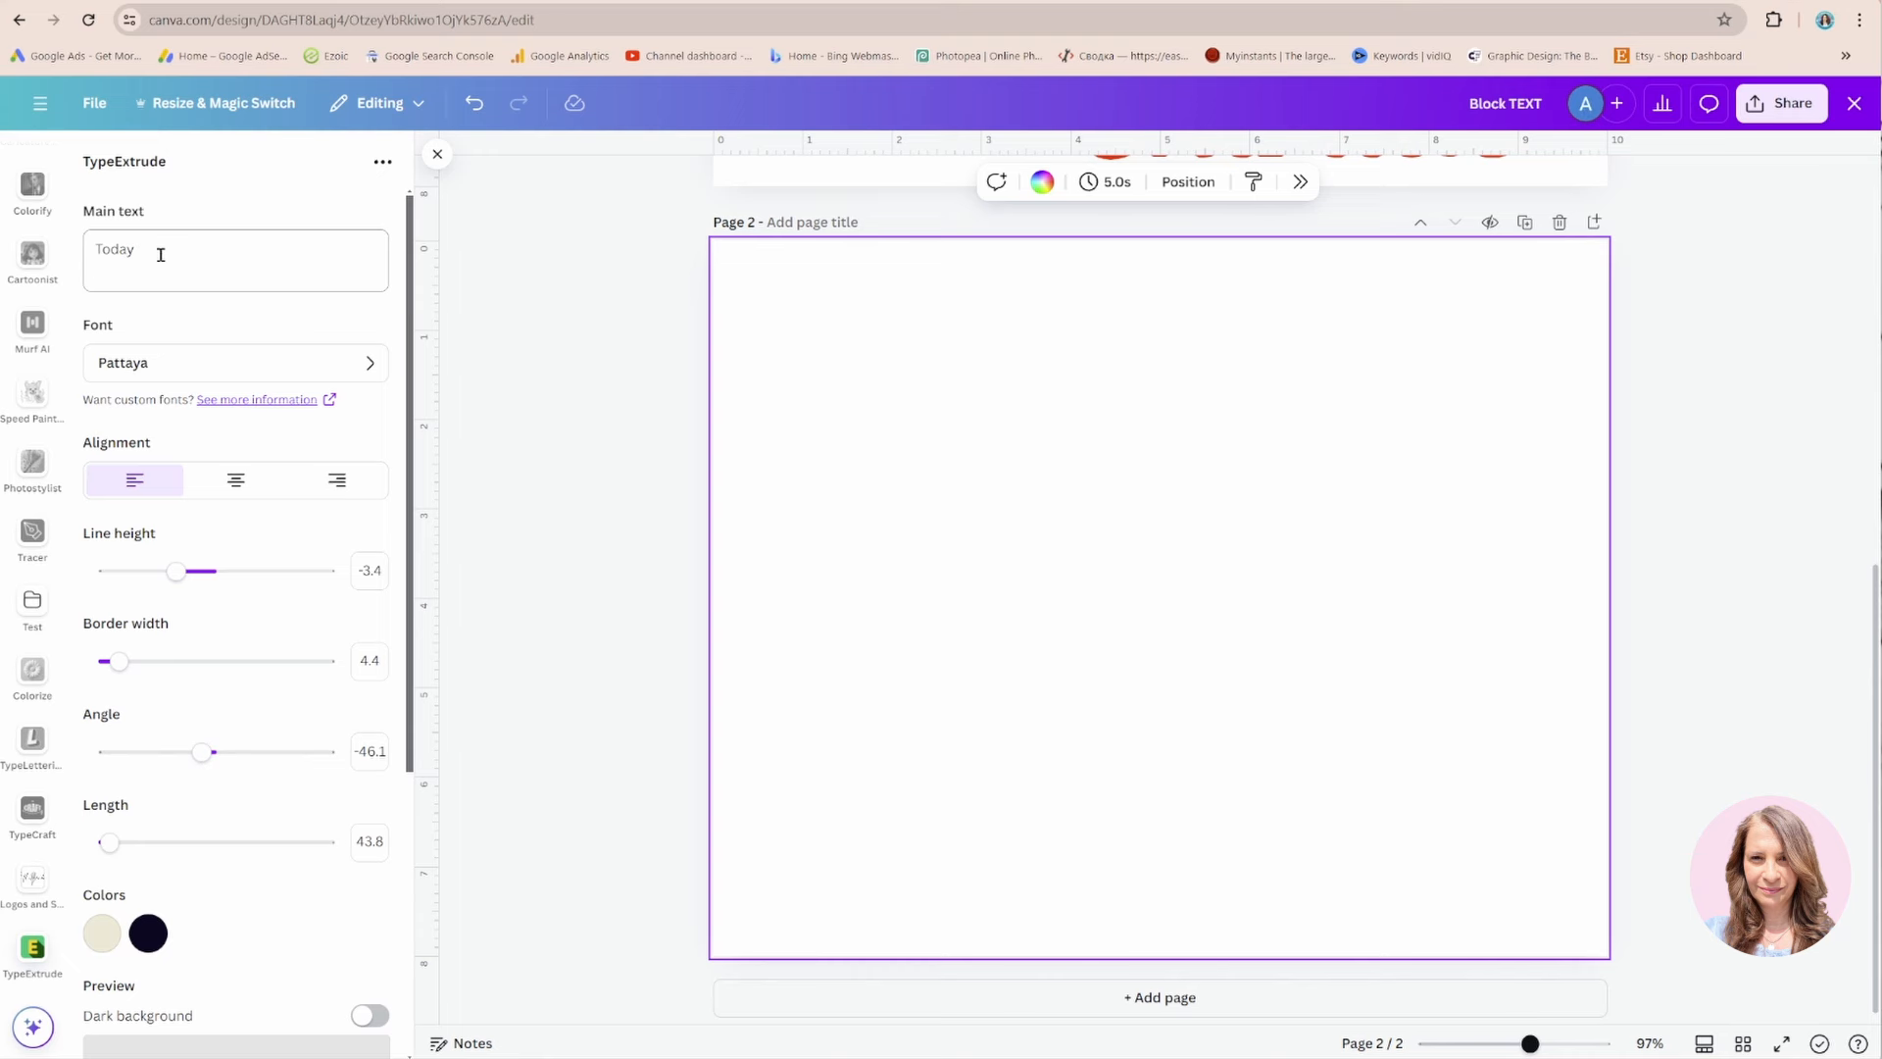
Replace the app's main text with "Long" and check how it looks in the preview.
drag(160, 249, 75, 254)
key(BackSpace)
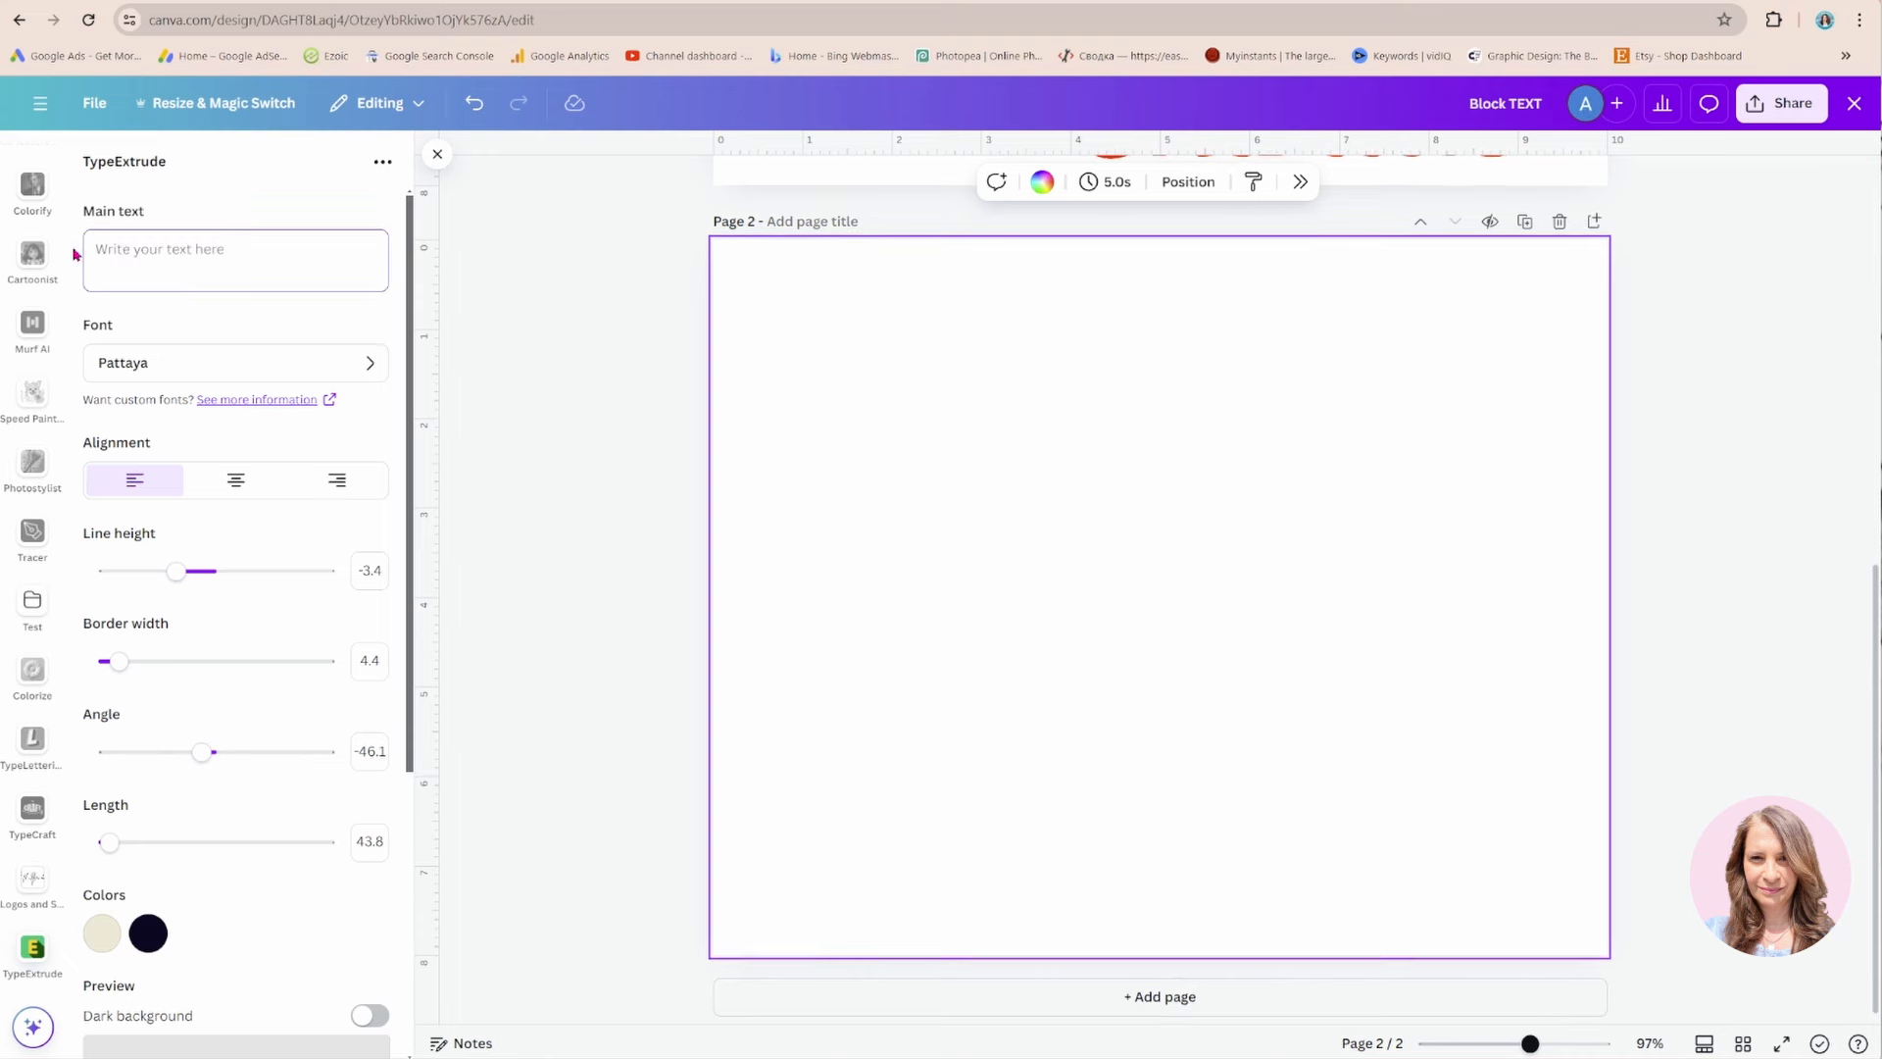
click(234, 246)
text(Long)
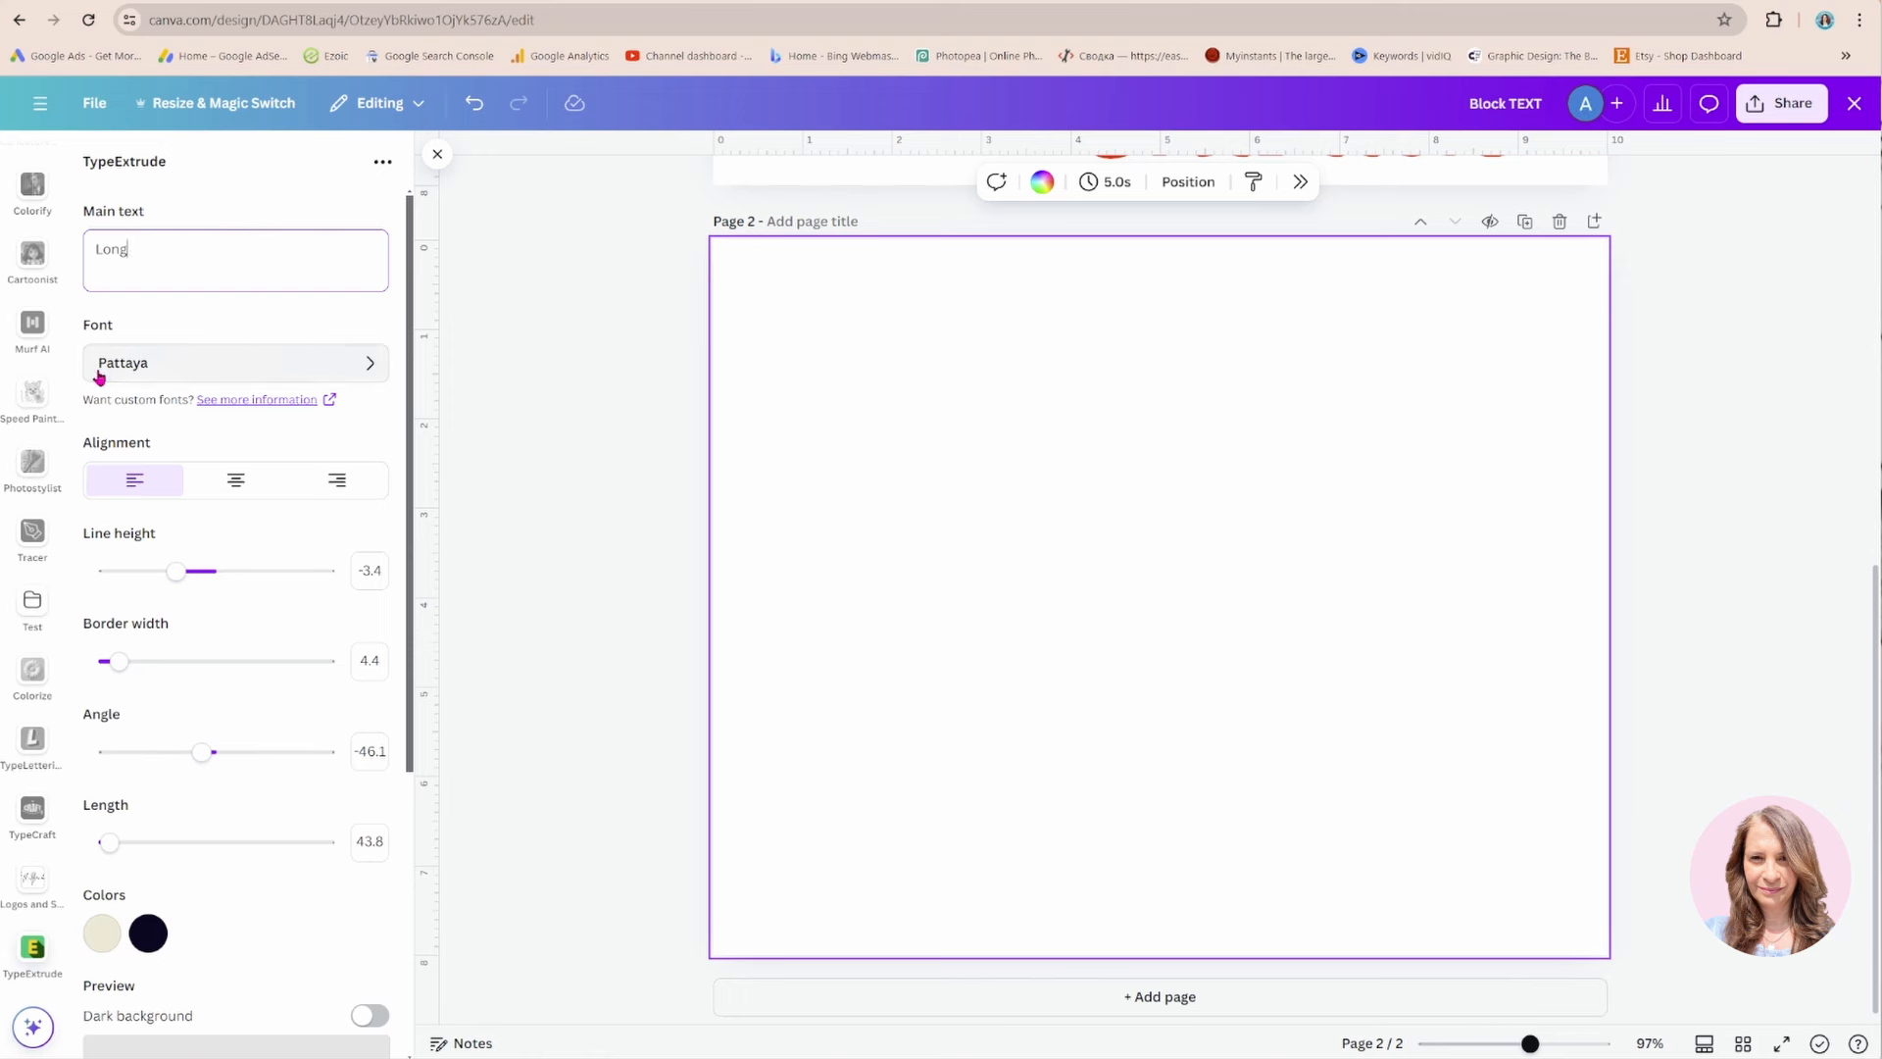
scroll(218, 860, down, 4)
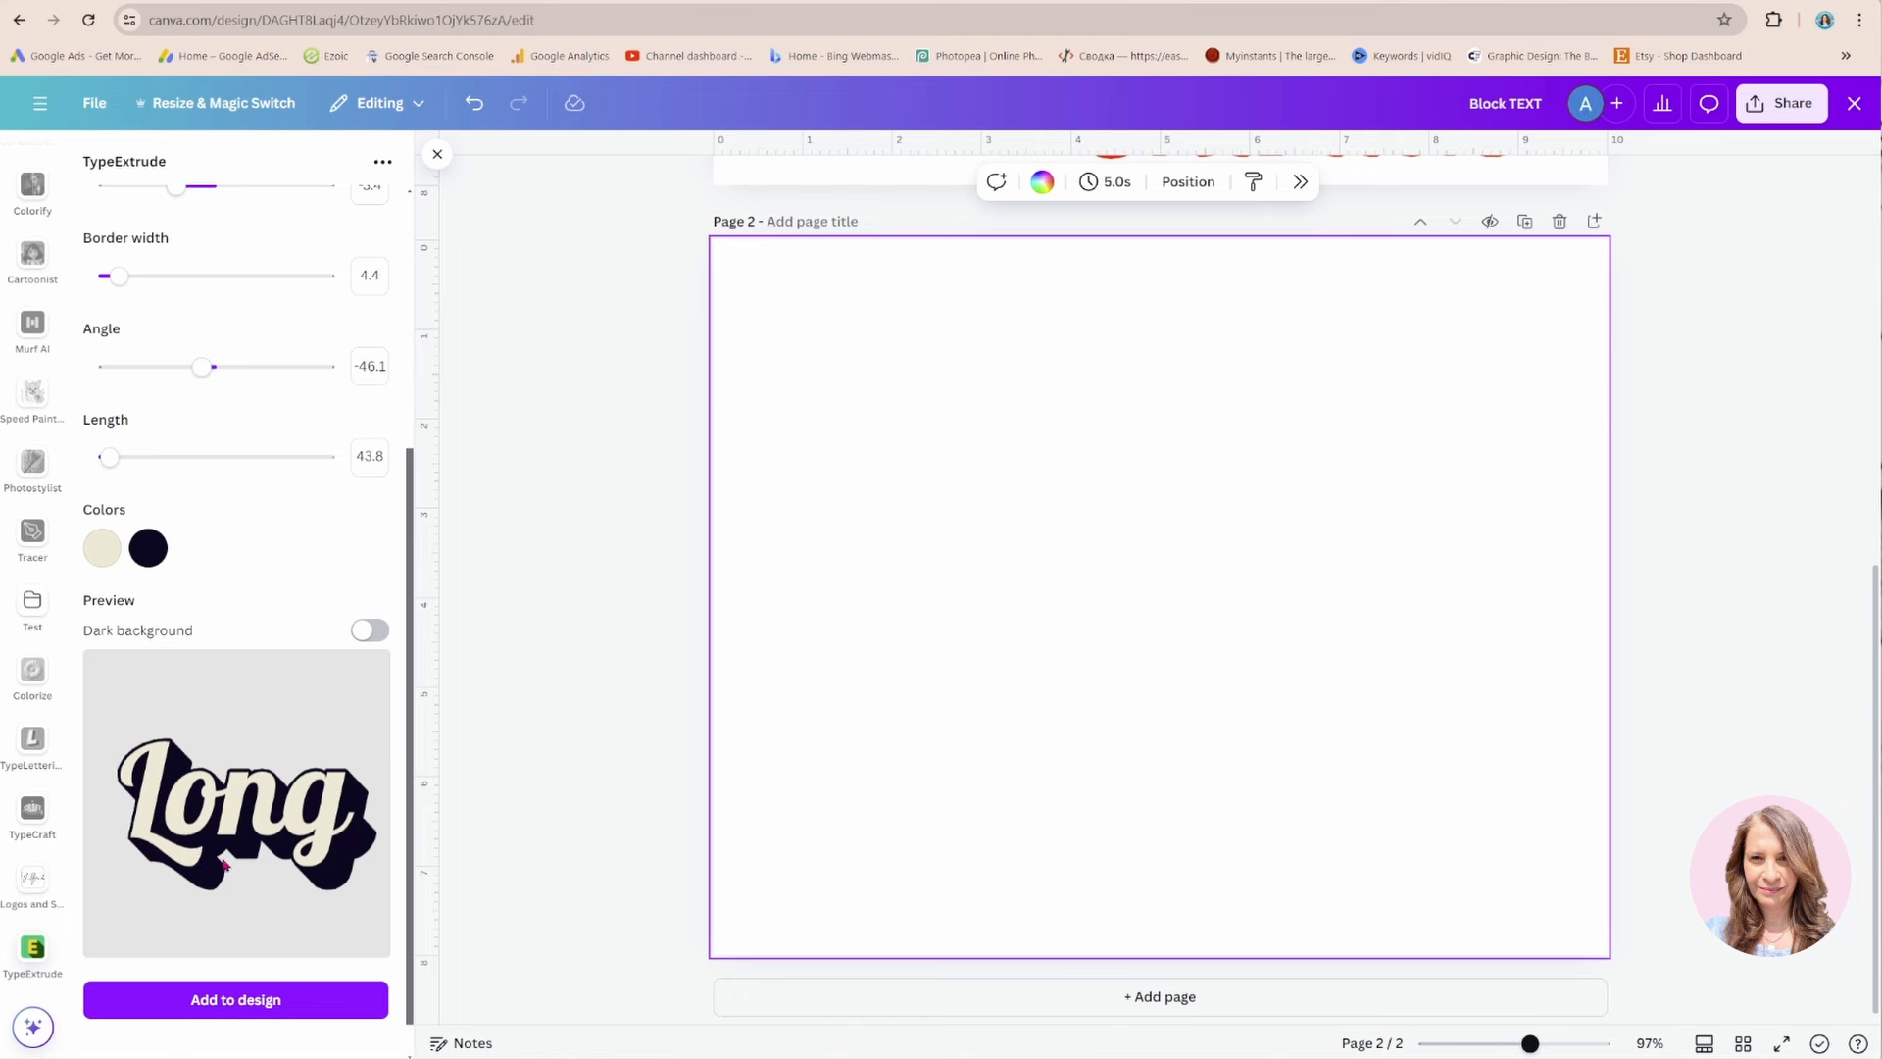
scroll(223, 860, up, 4)
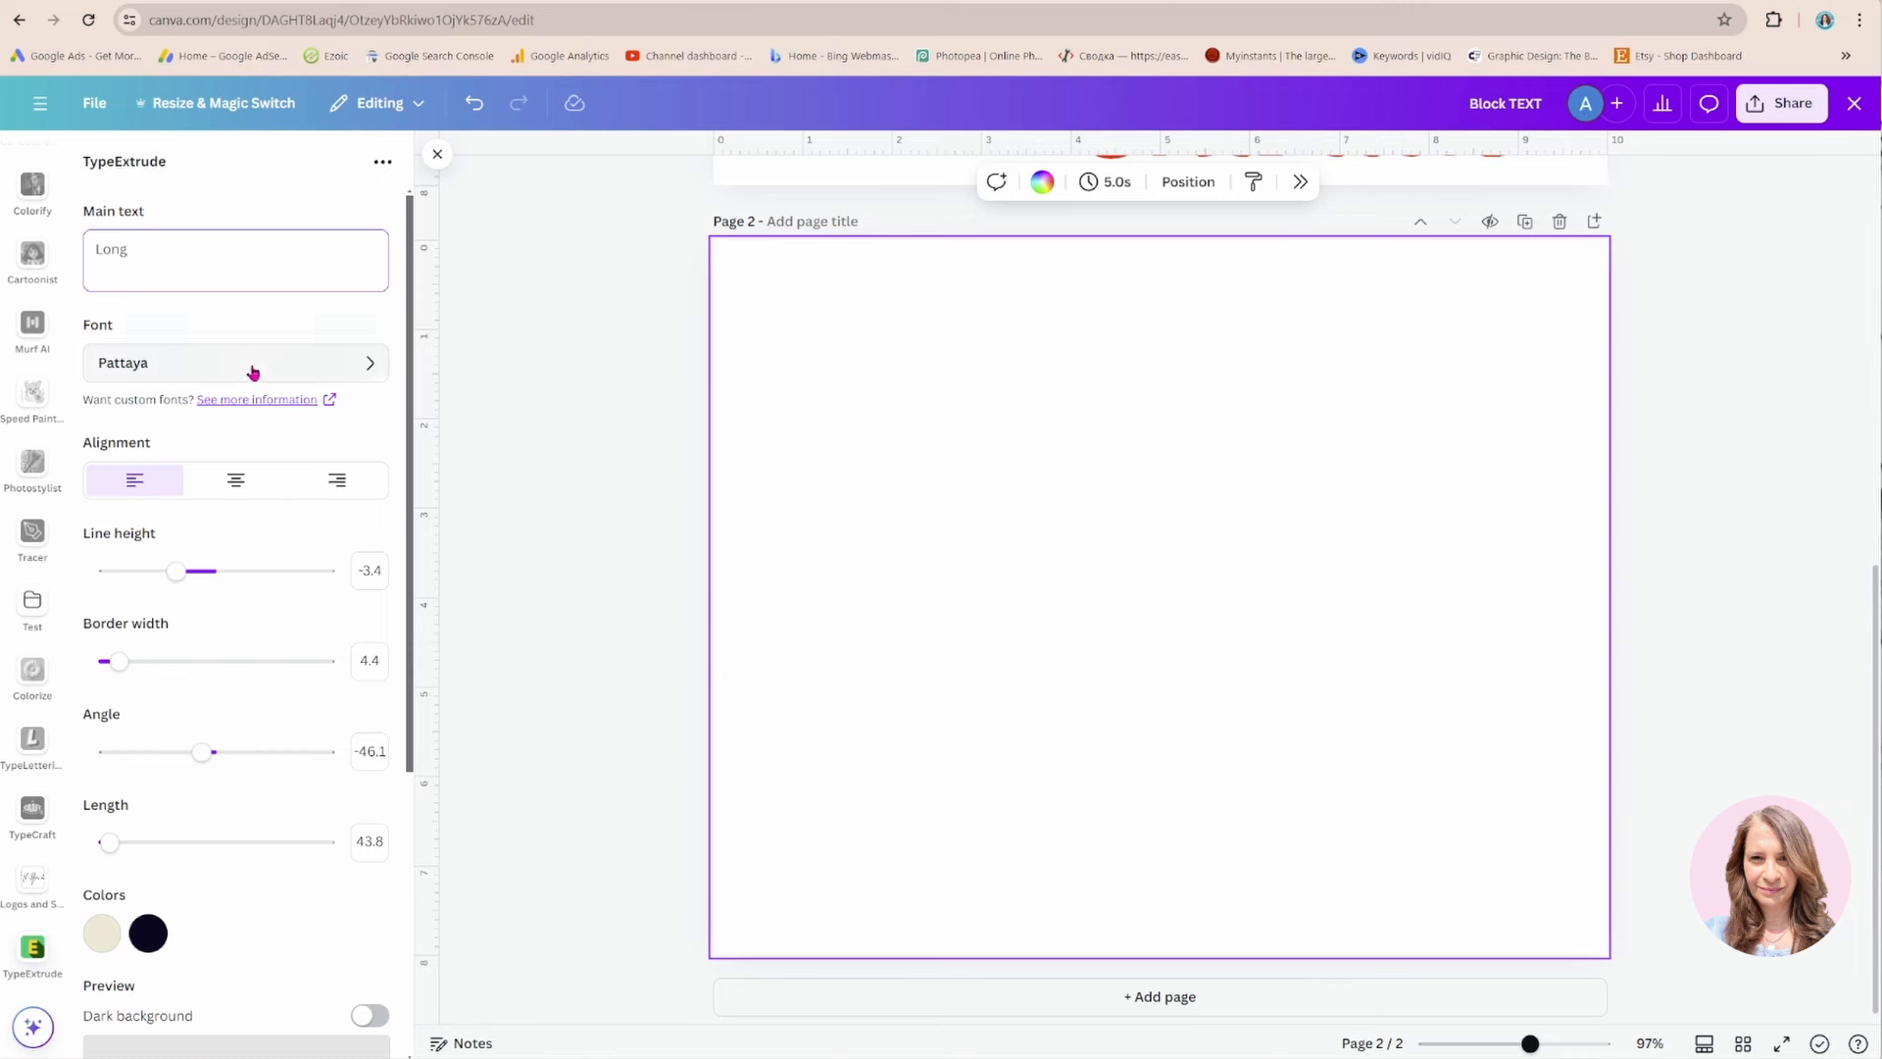
Look through the fonts available for the extruded text and return to the text settings.
click(368, 364)
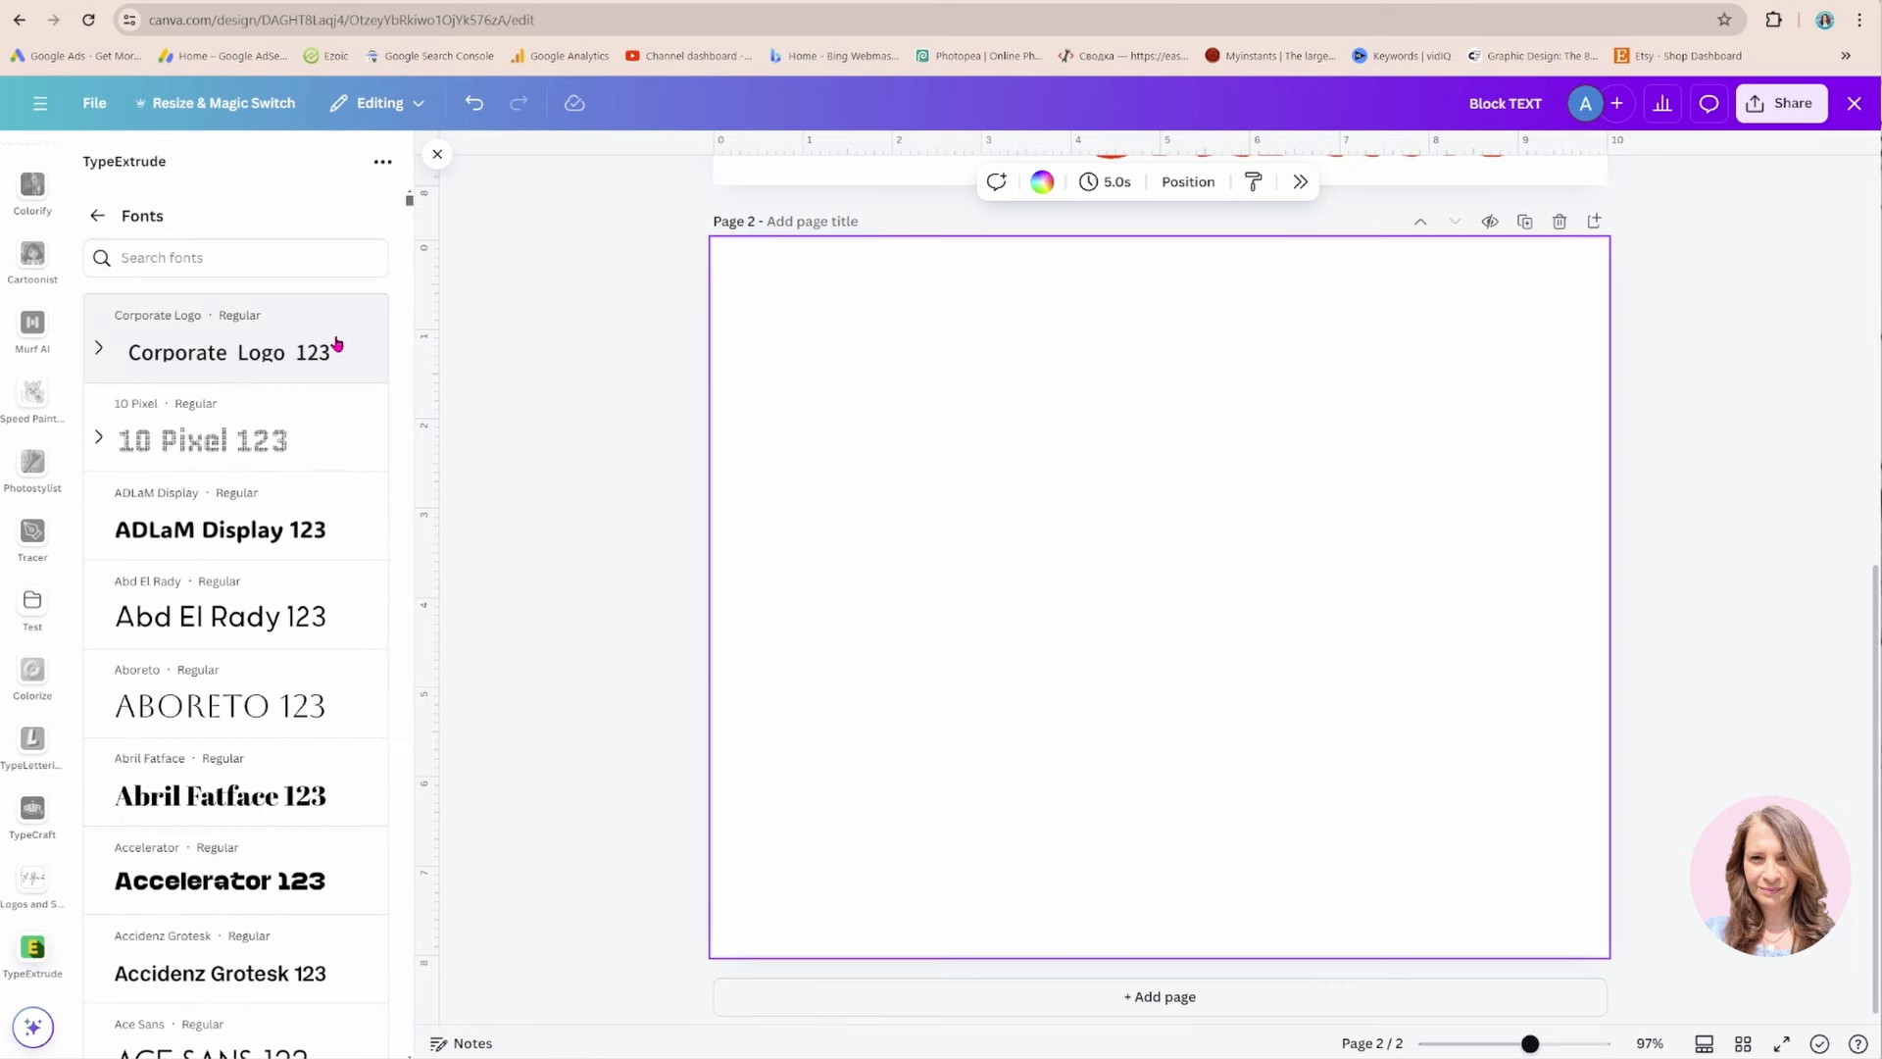
scroll(309, 516, down, 2)
scroll(309, 516, down, 2)
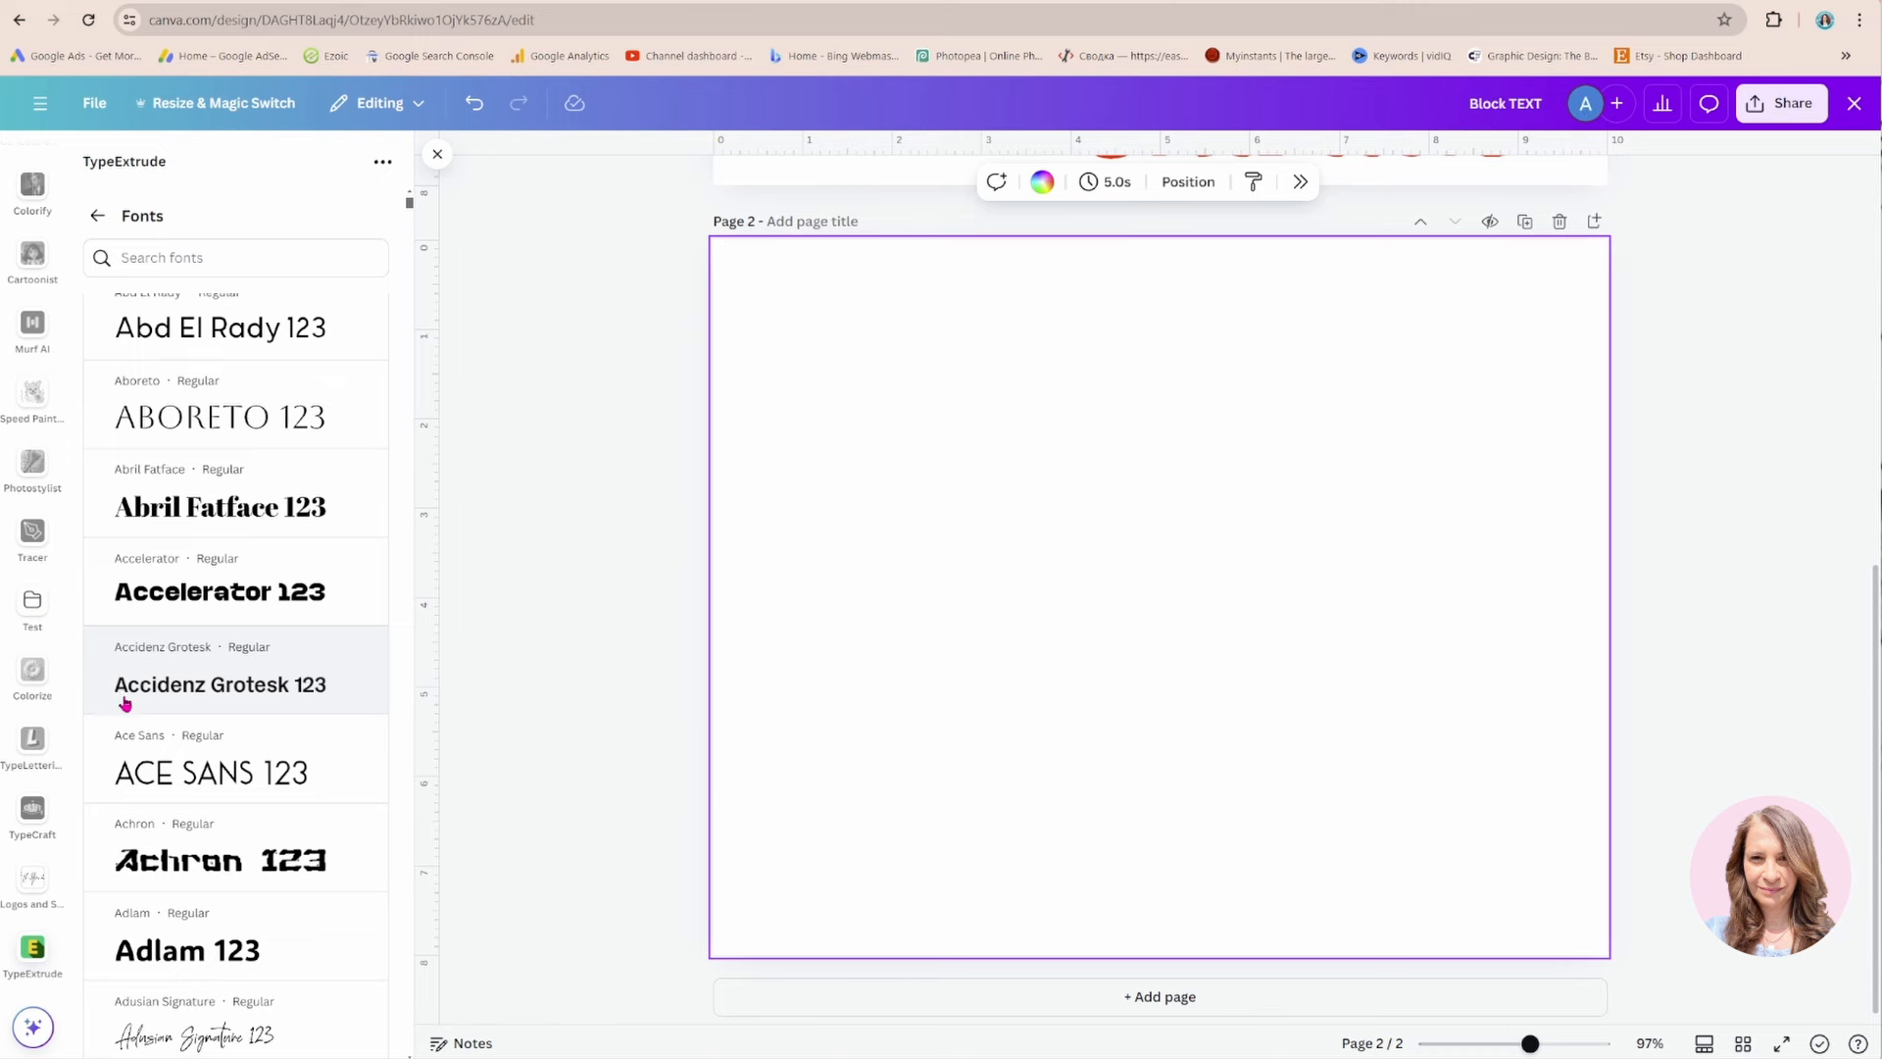
scroll(204, 704, down, 2)
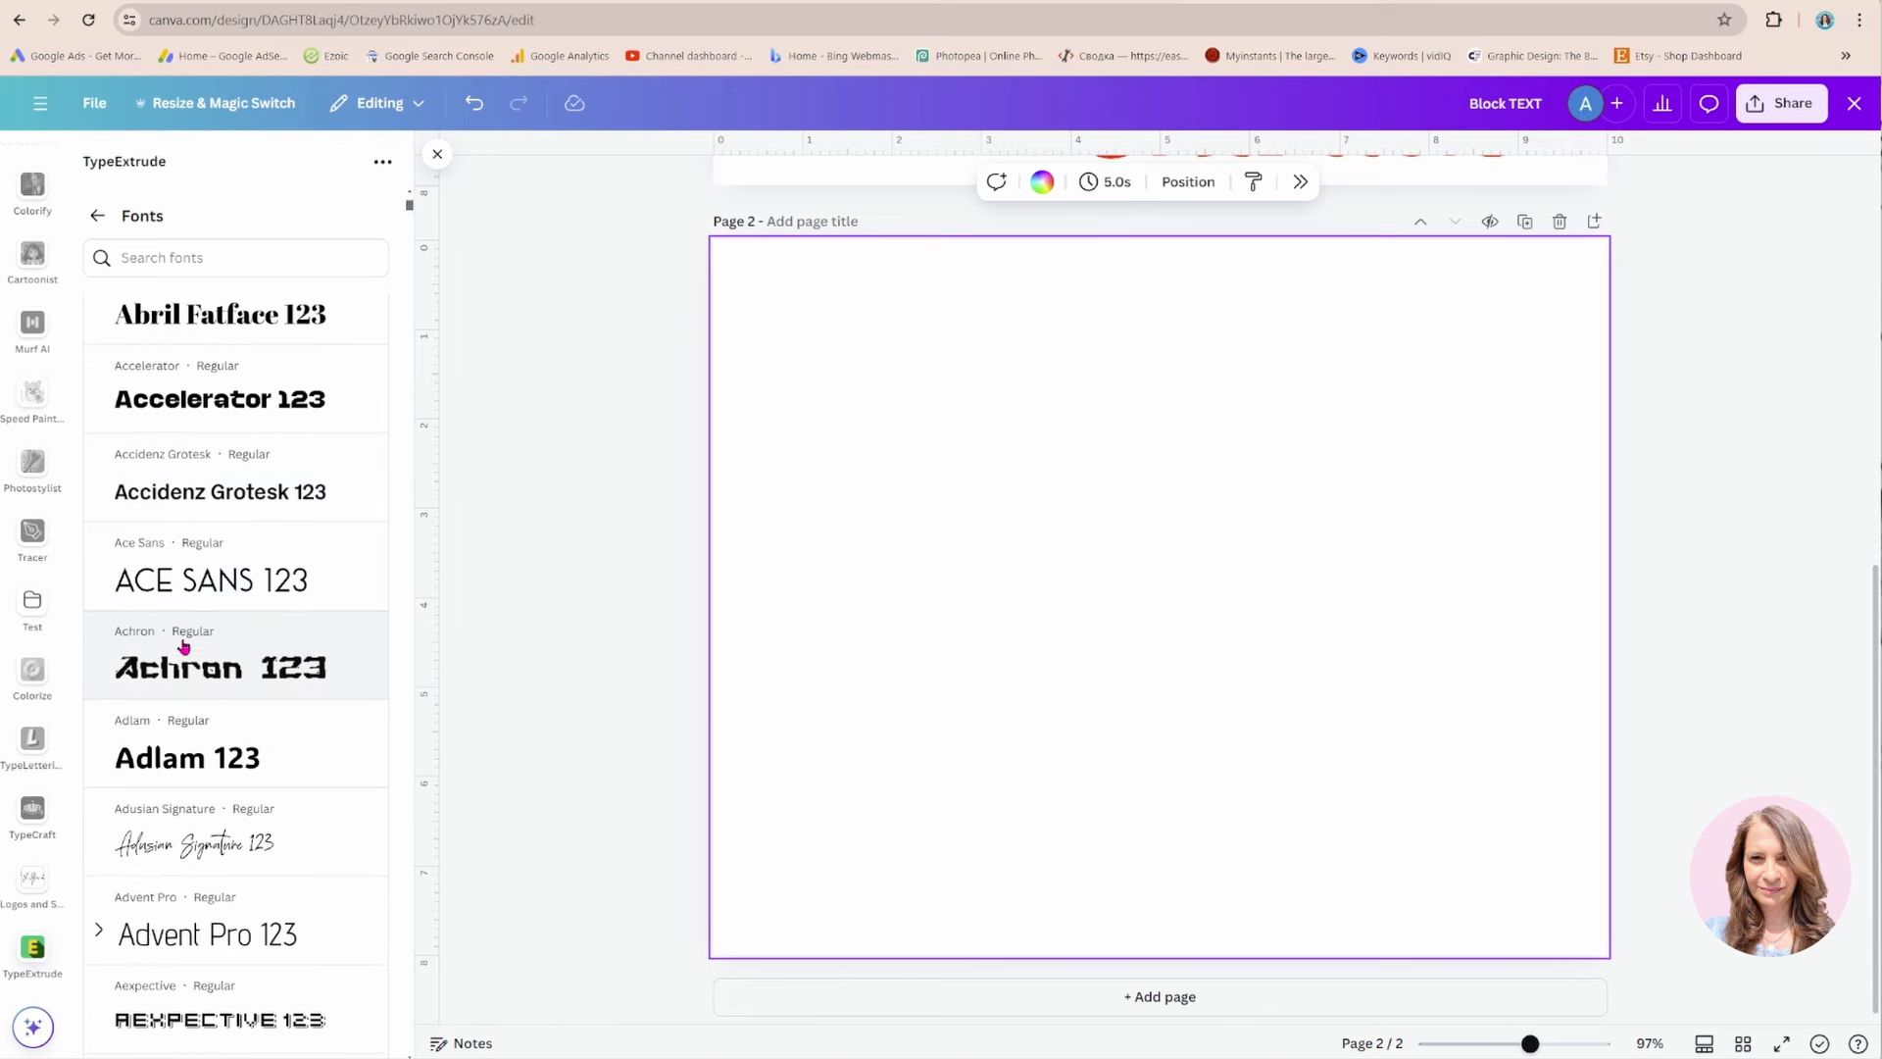
scroll(183, 718, up, 5)
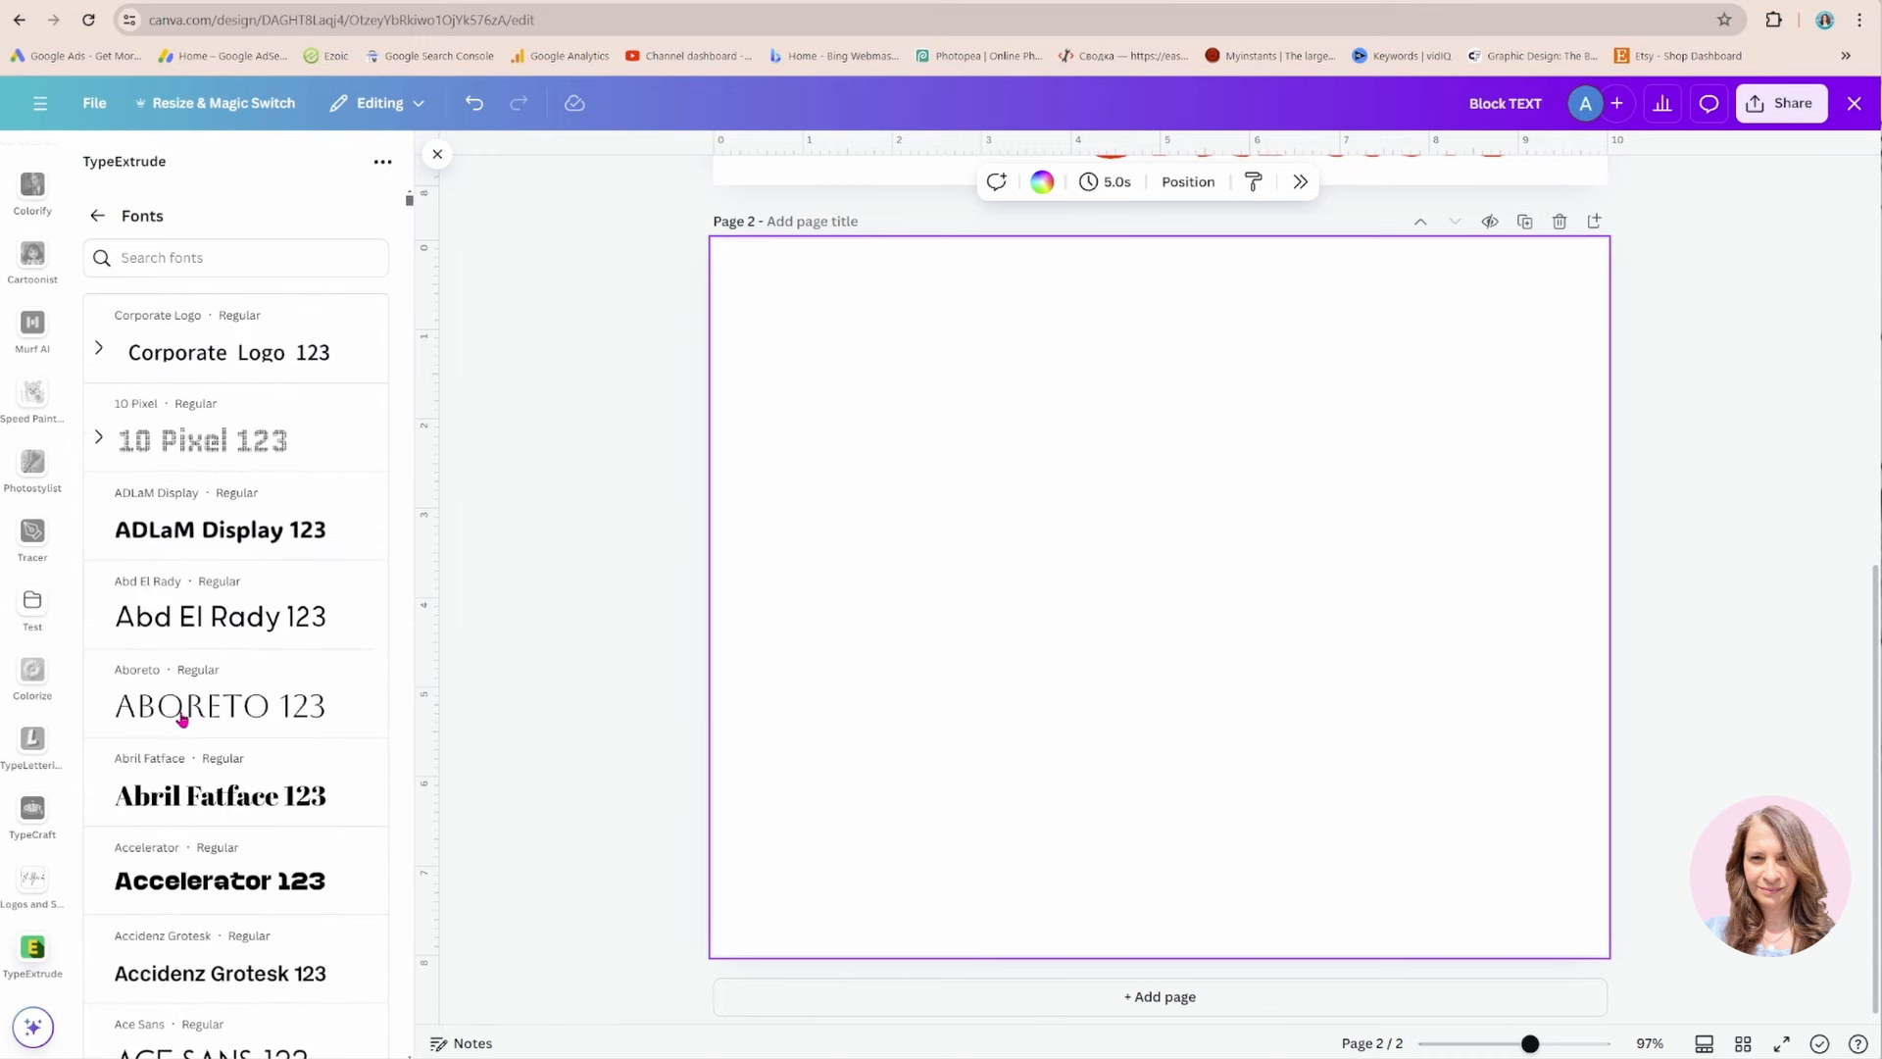
click(99, 218)
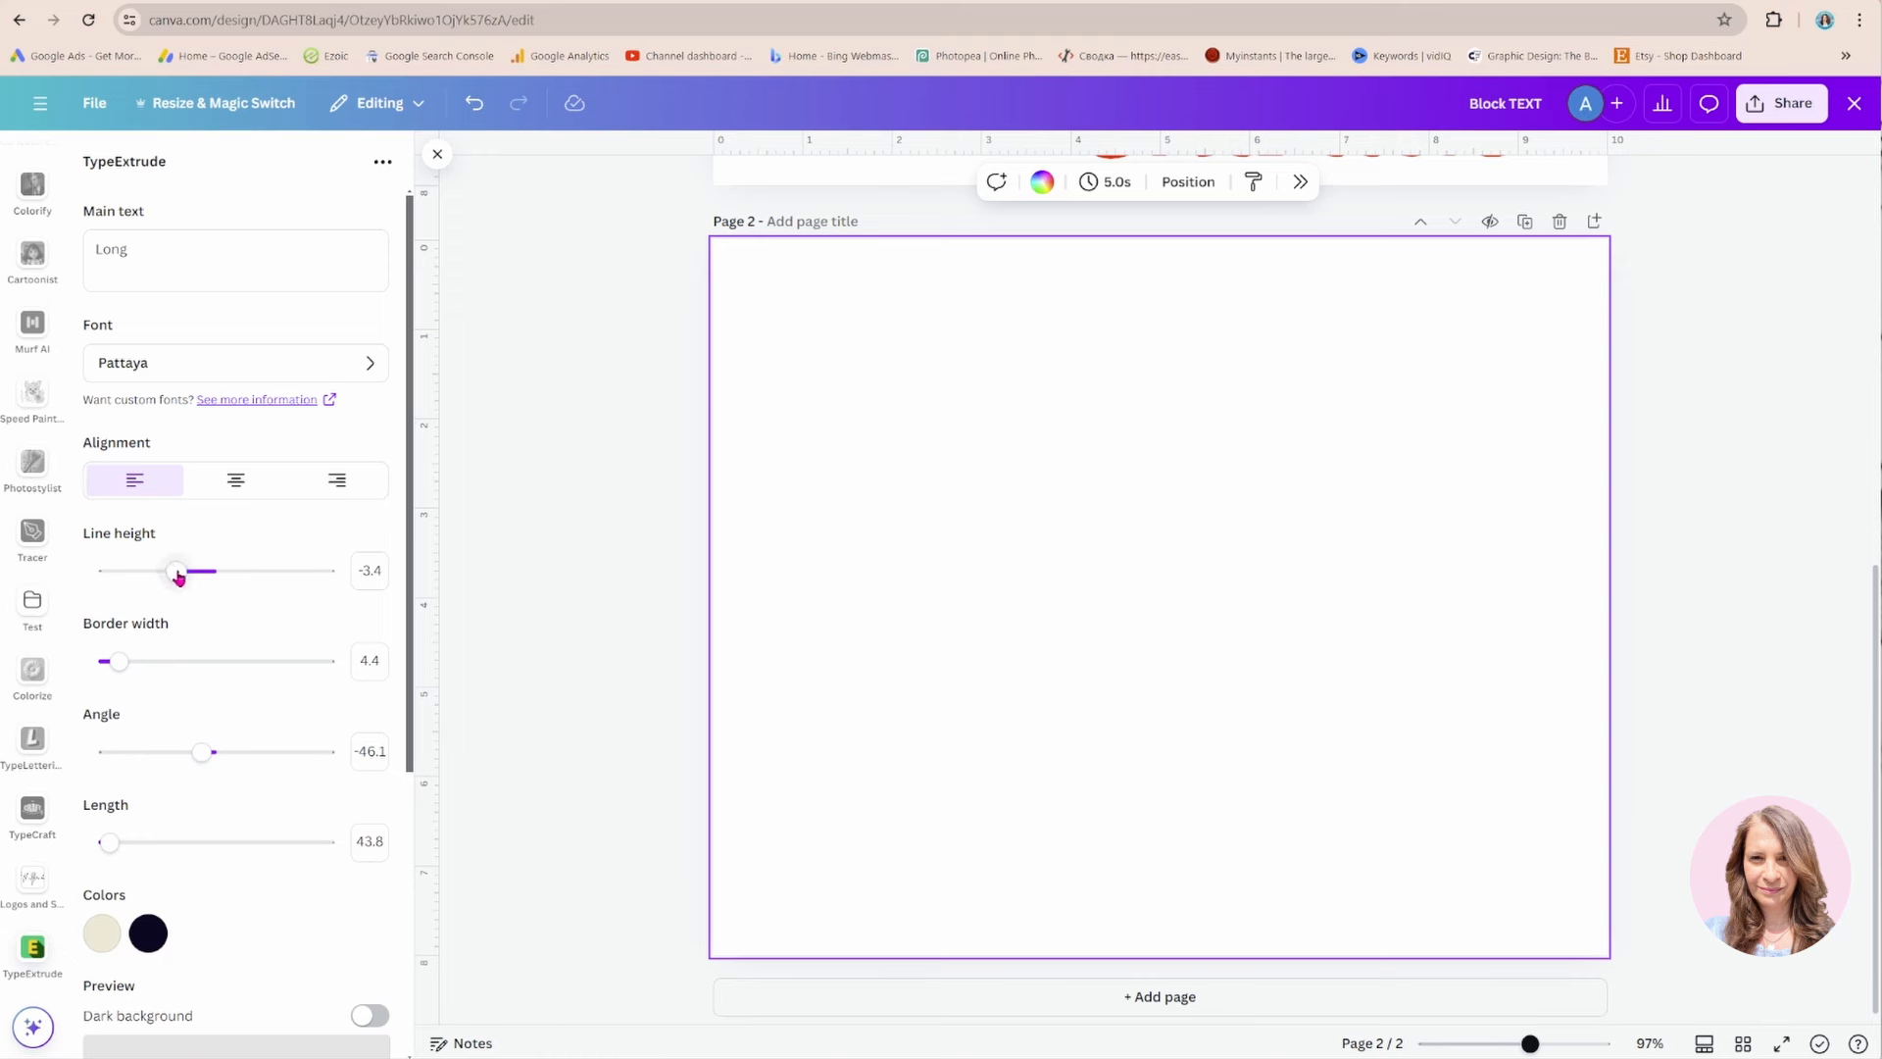
Add a second line reading "Text" below "Long" in the main text and check the preview.
click(123, 270)
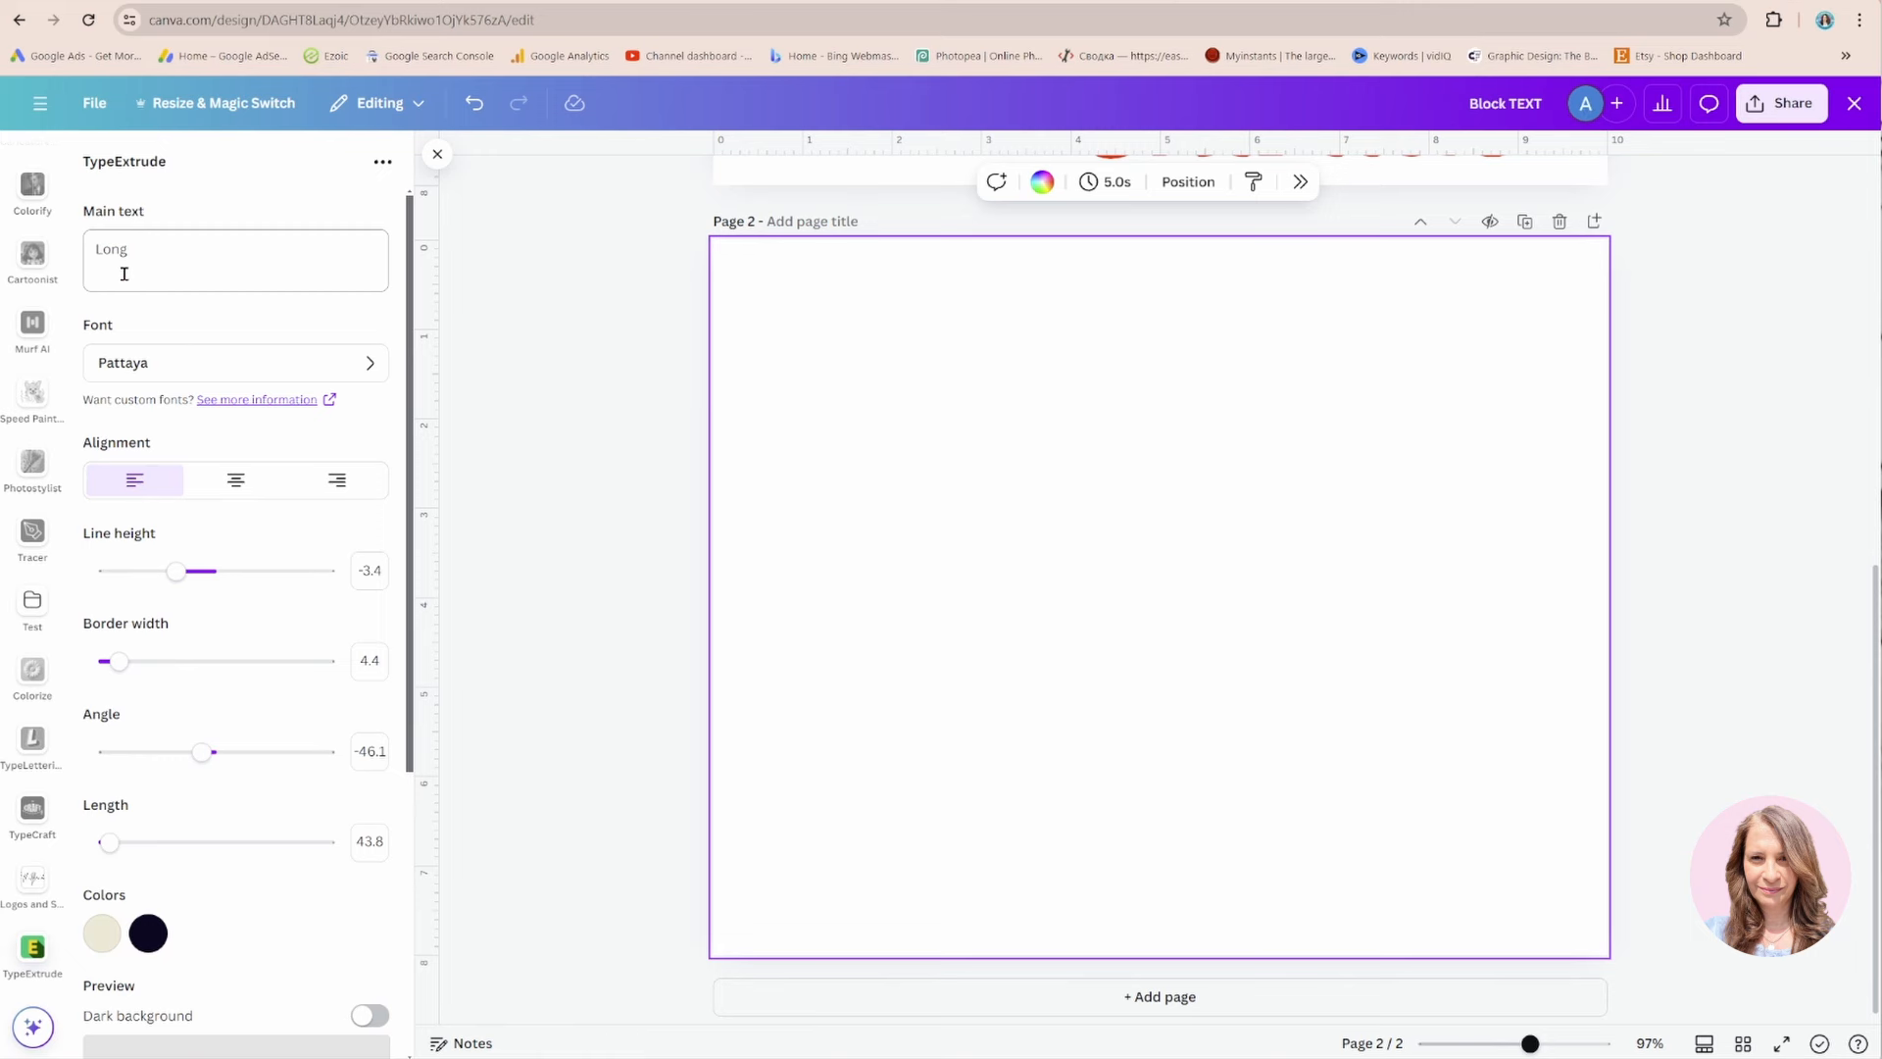
scroll(252, 575, down, 1)
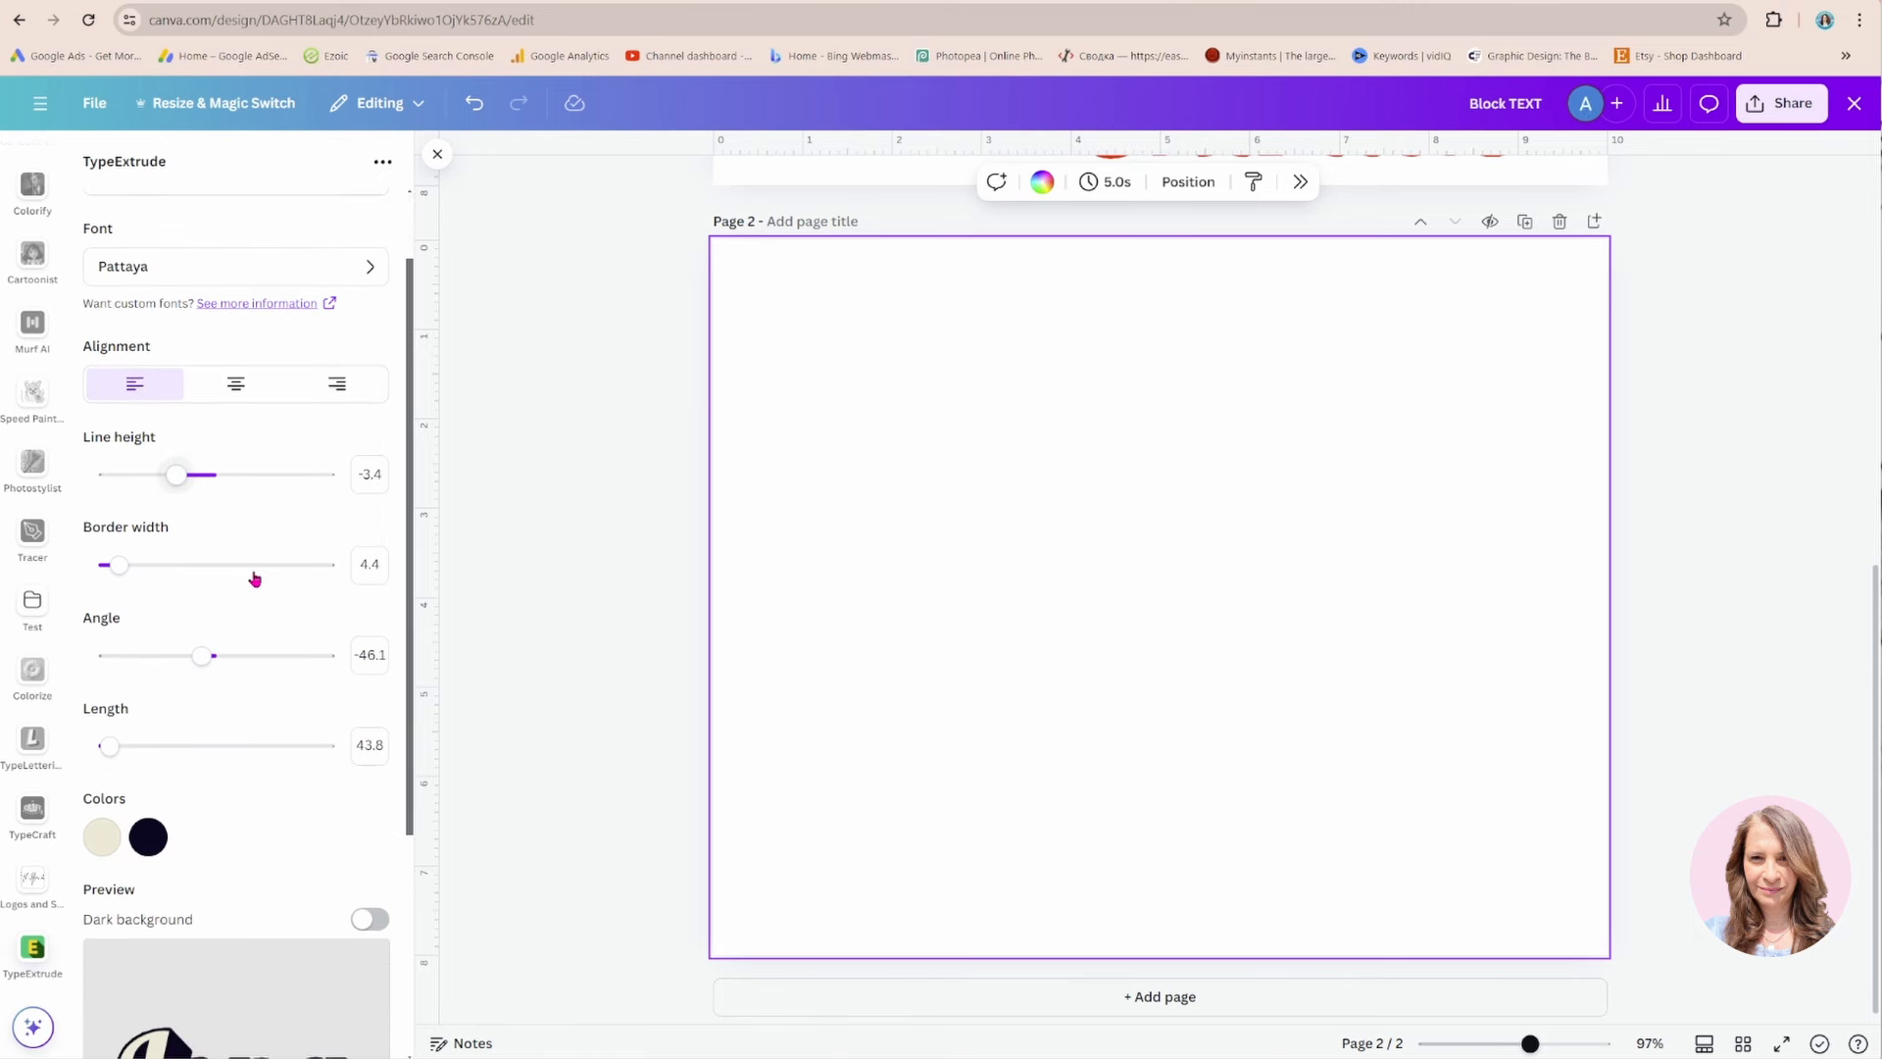
scroll(254, 578, up, 1)
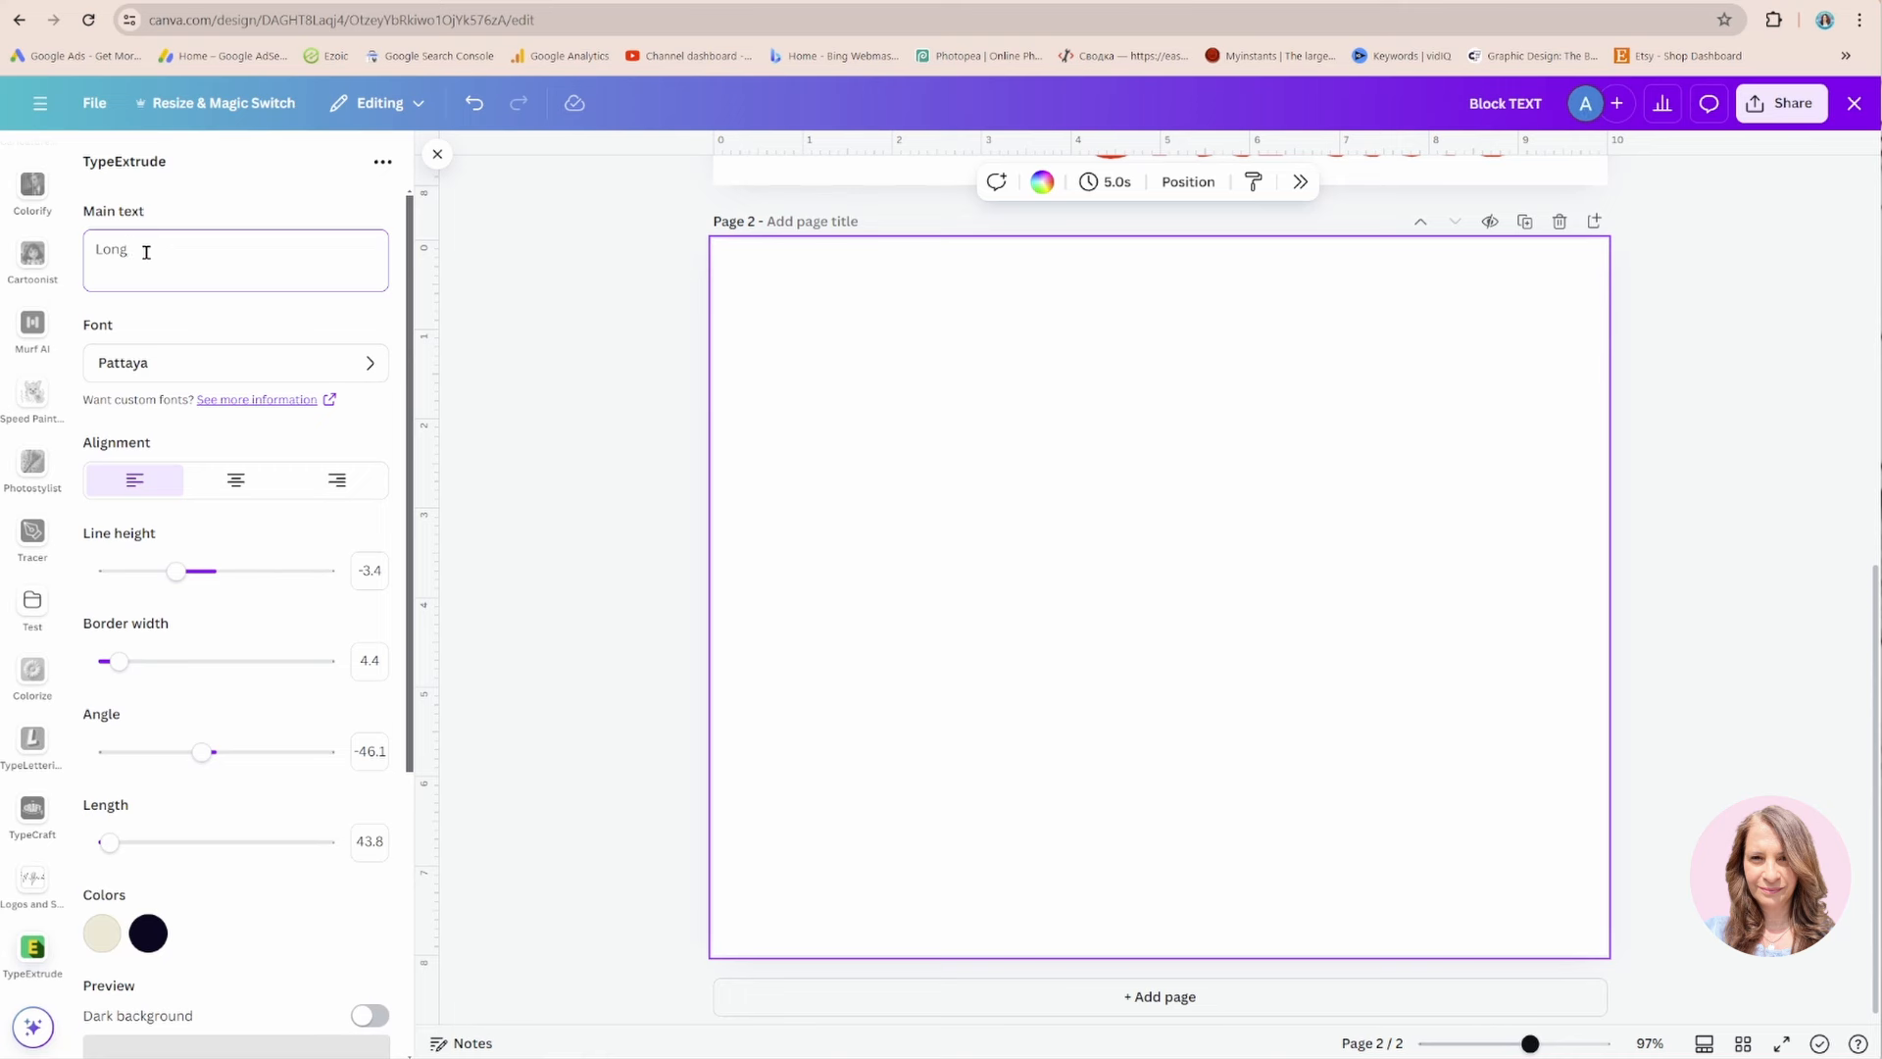
key(Return)
text(Text)
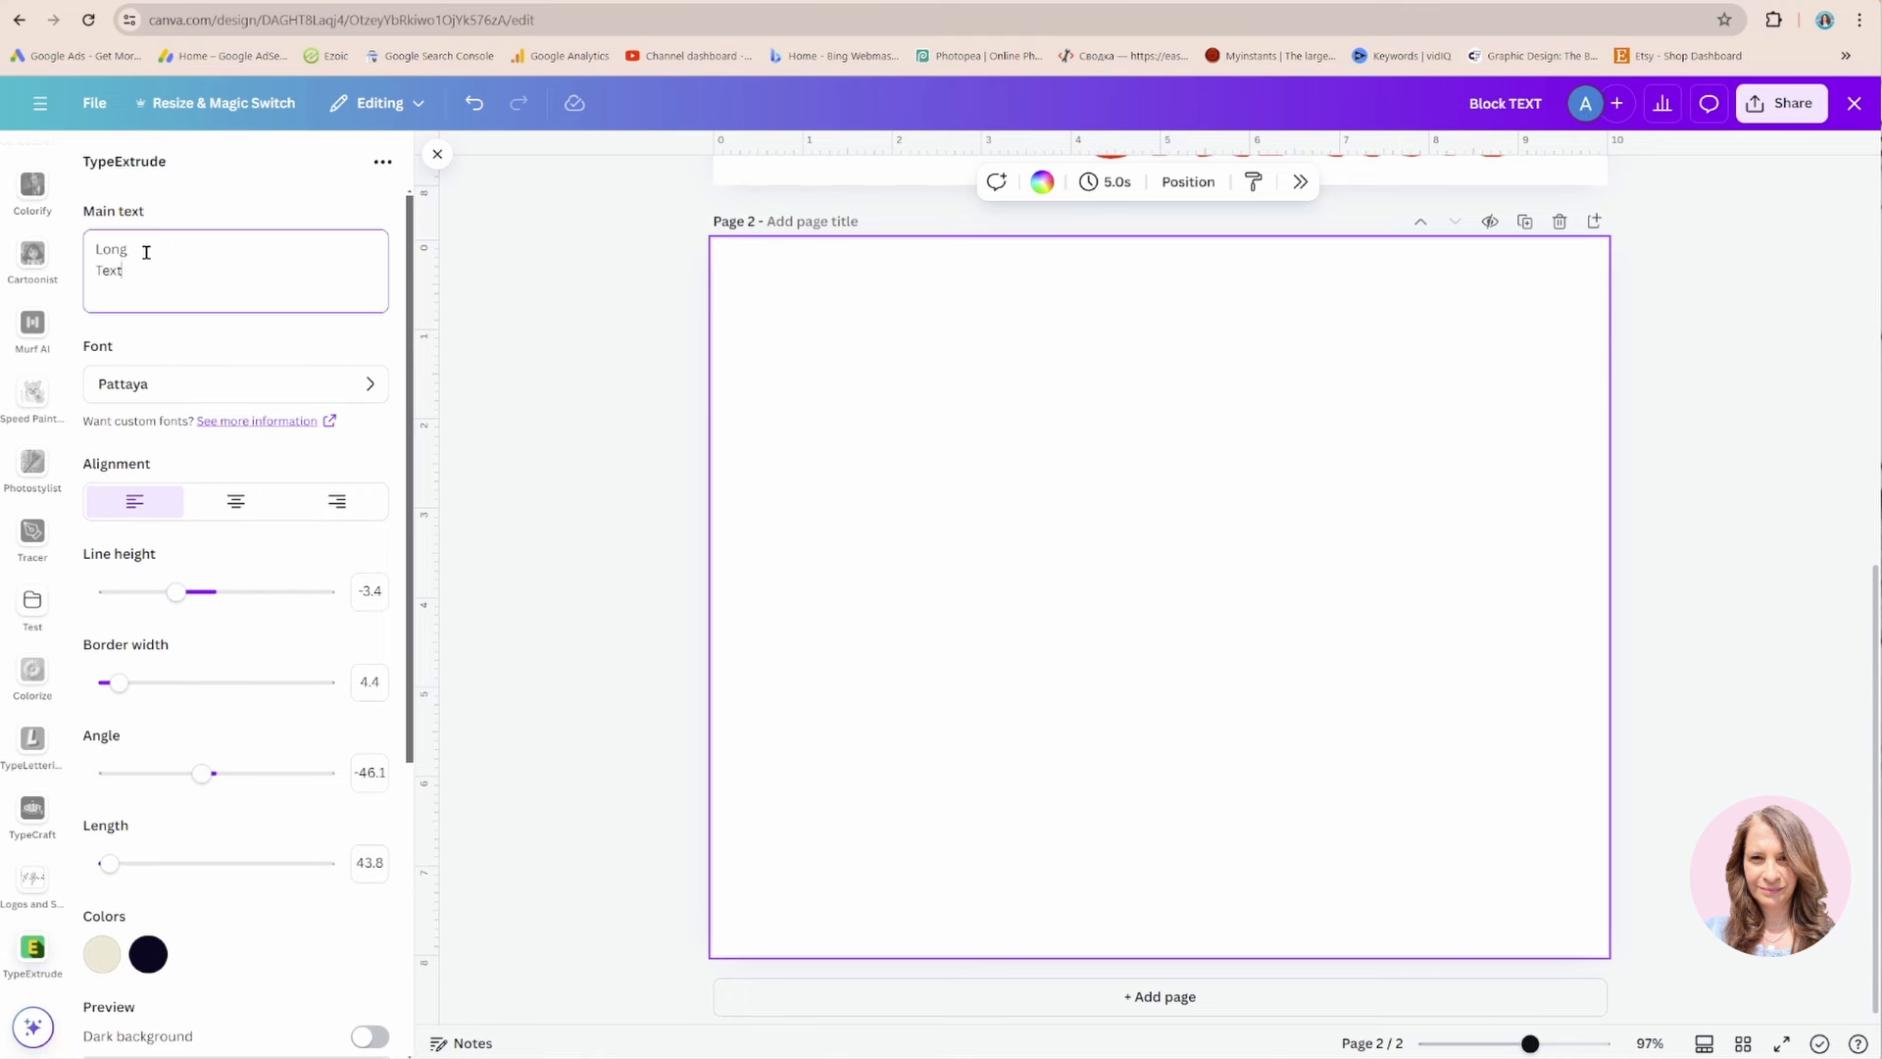
scroll(275, 585, down, 5)
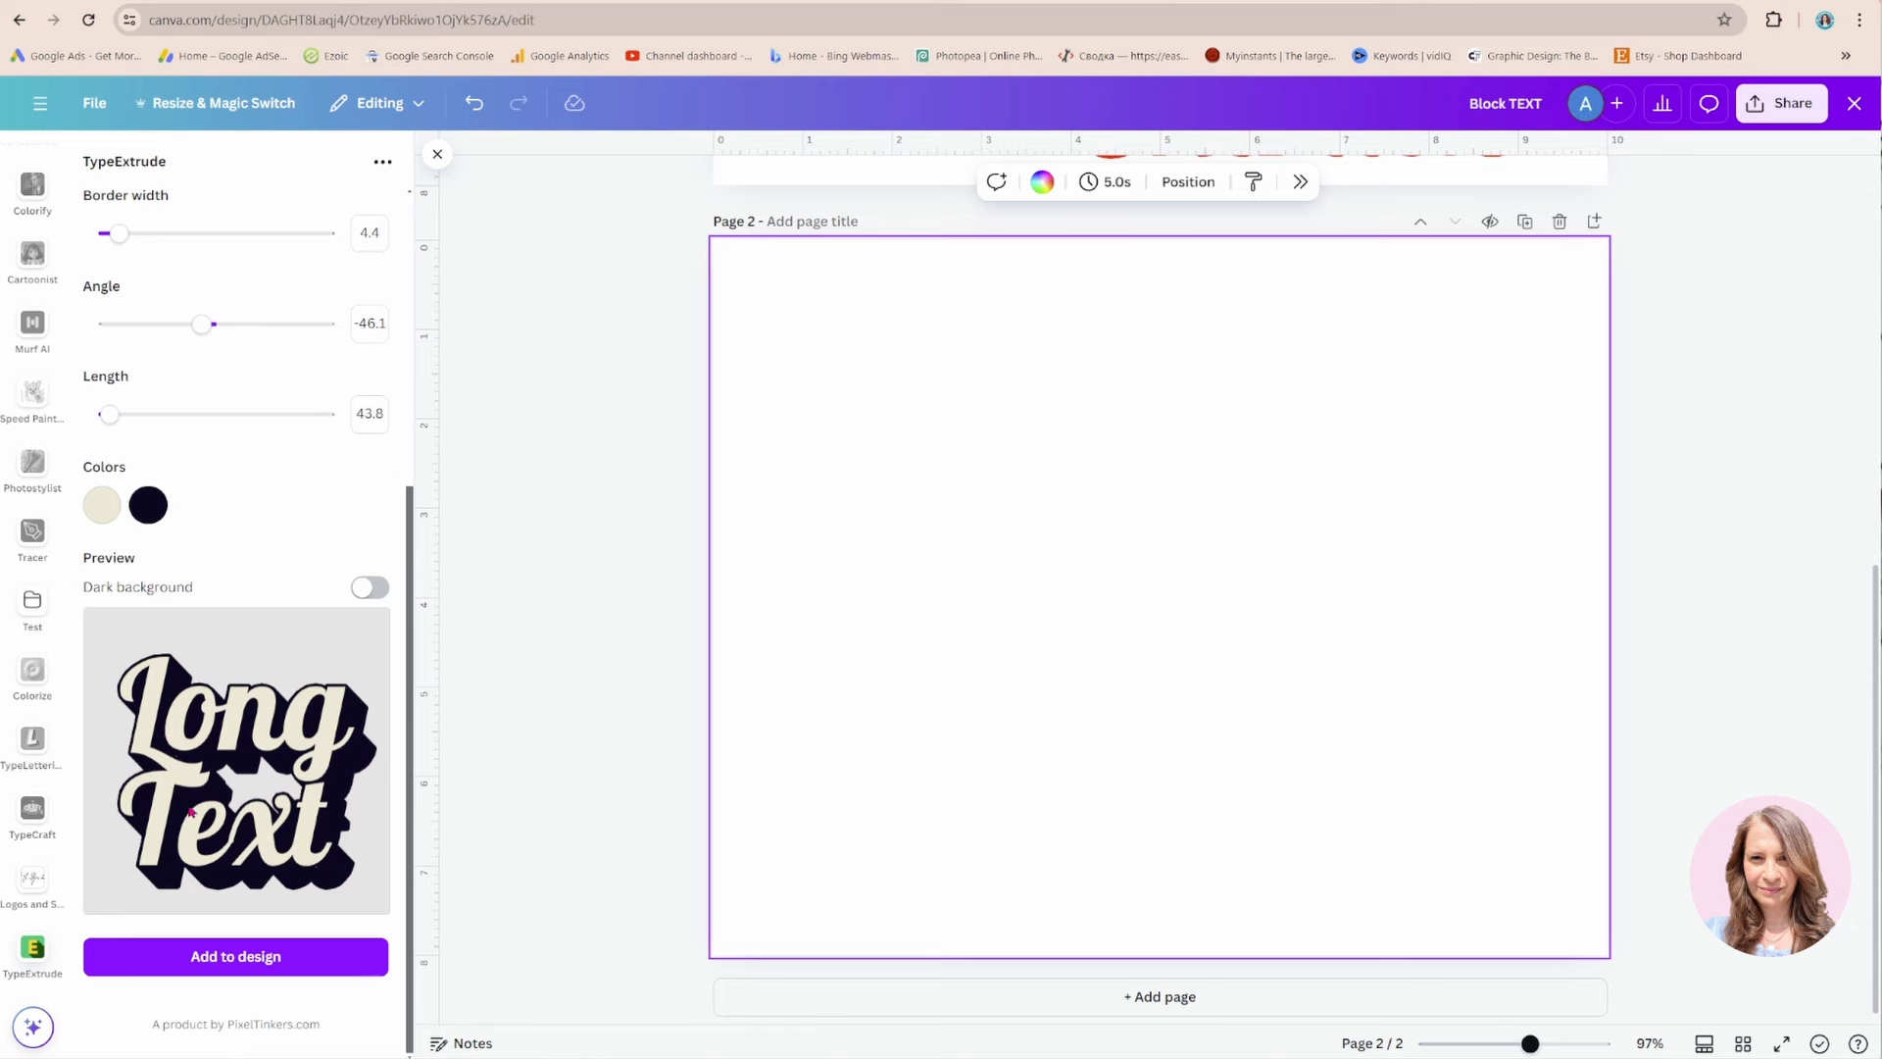
scroll(191, 800, up, 5)
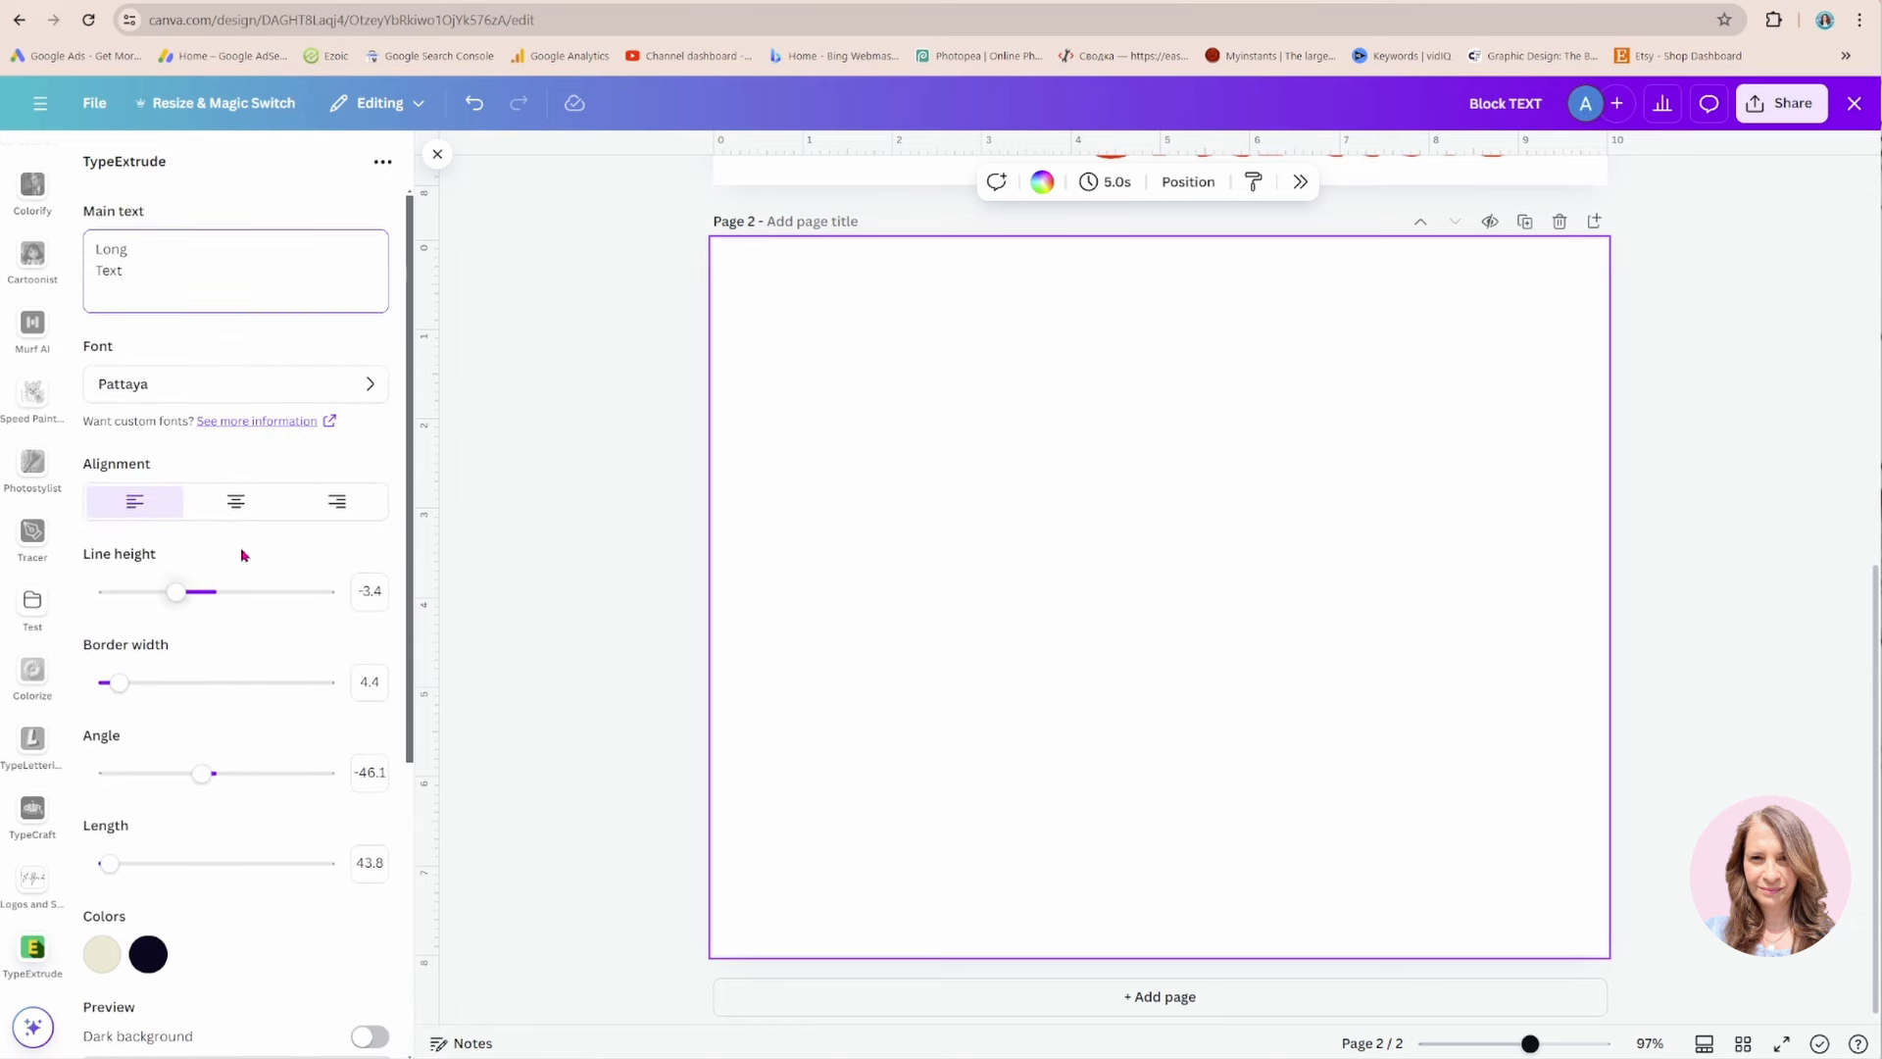
Center the two text lines and set their line height to -1.3.
click(233, 504)
scroll(253, 669, down, 1)
scroll(252, 670, down, 4)
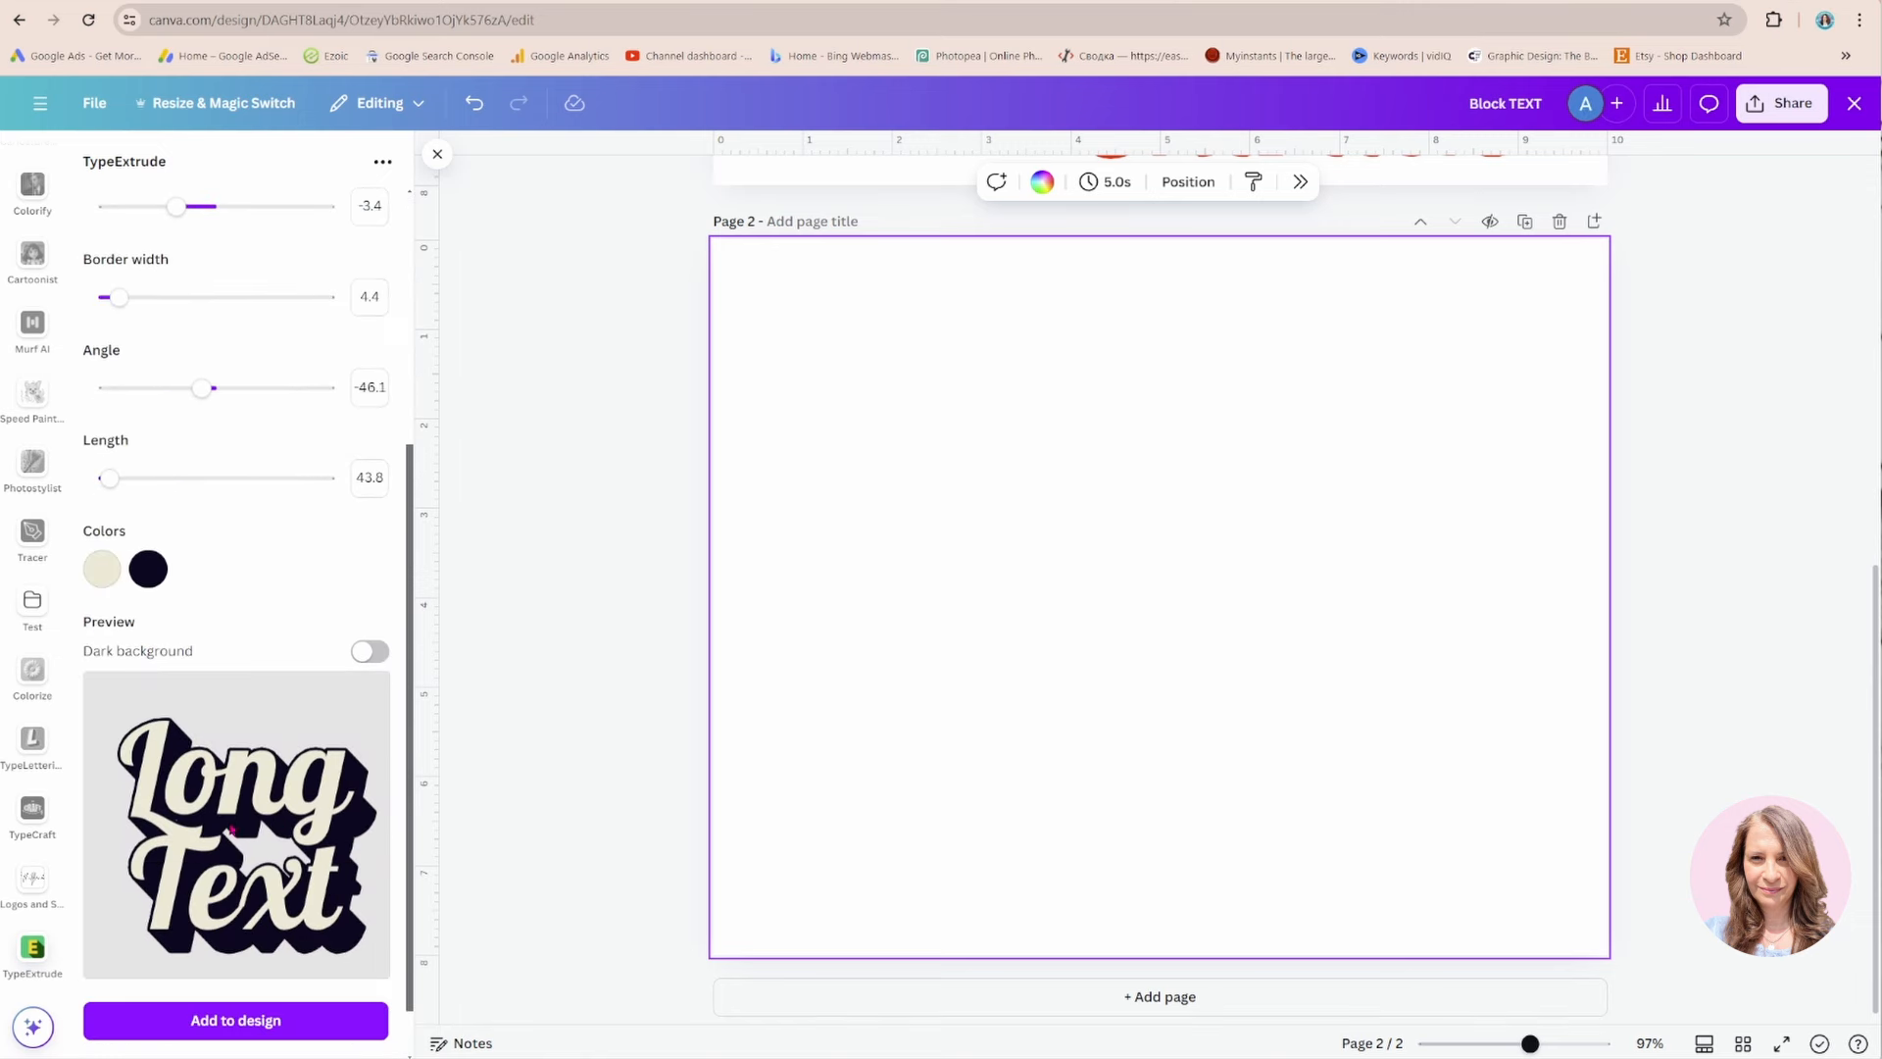
scroll(183, 446, up, 2)
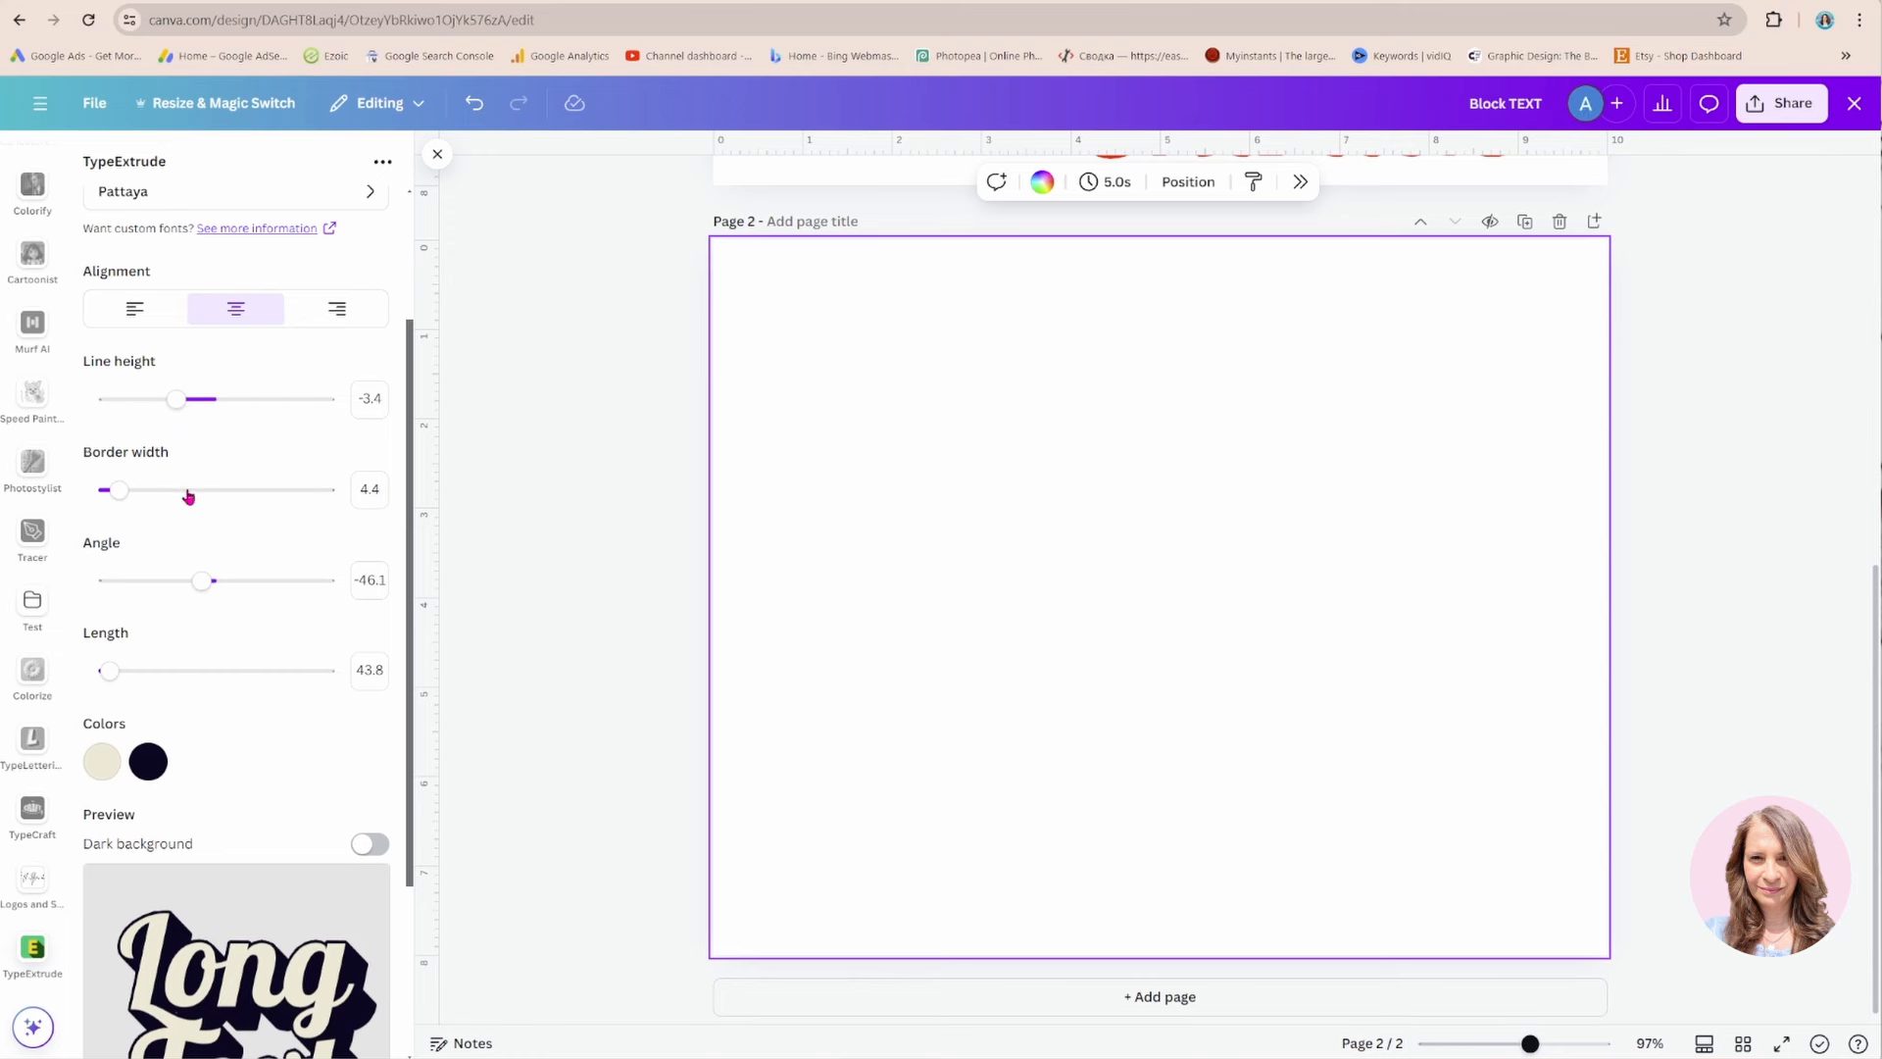
drag(174, 414, 204, 414)
scroll(235, 519, down, 3)
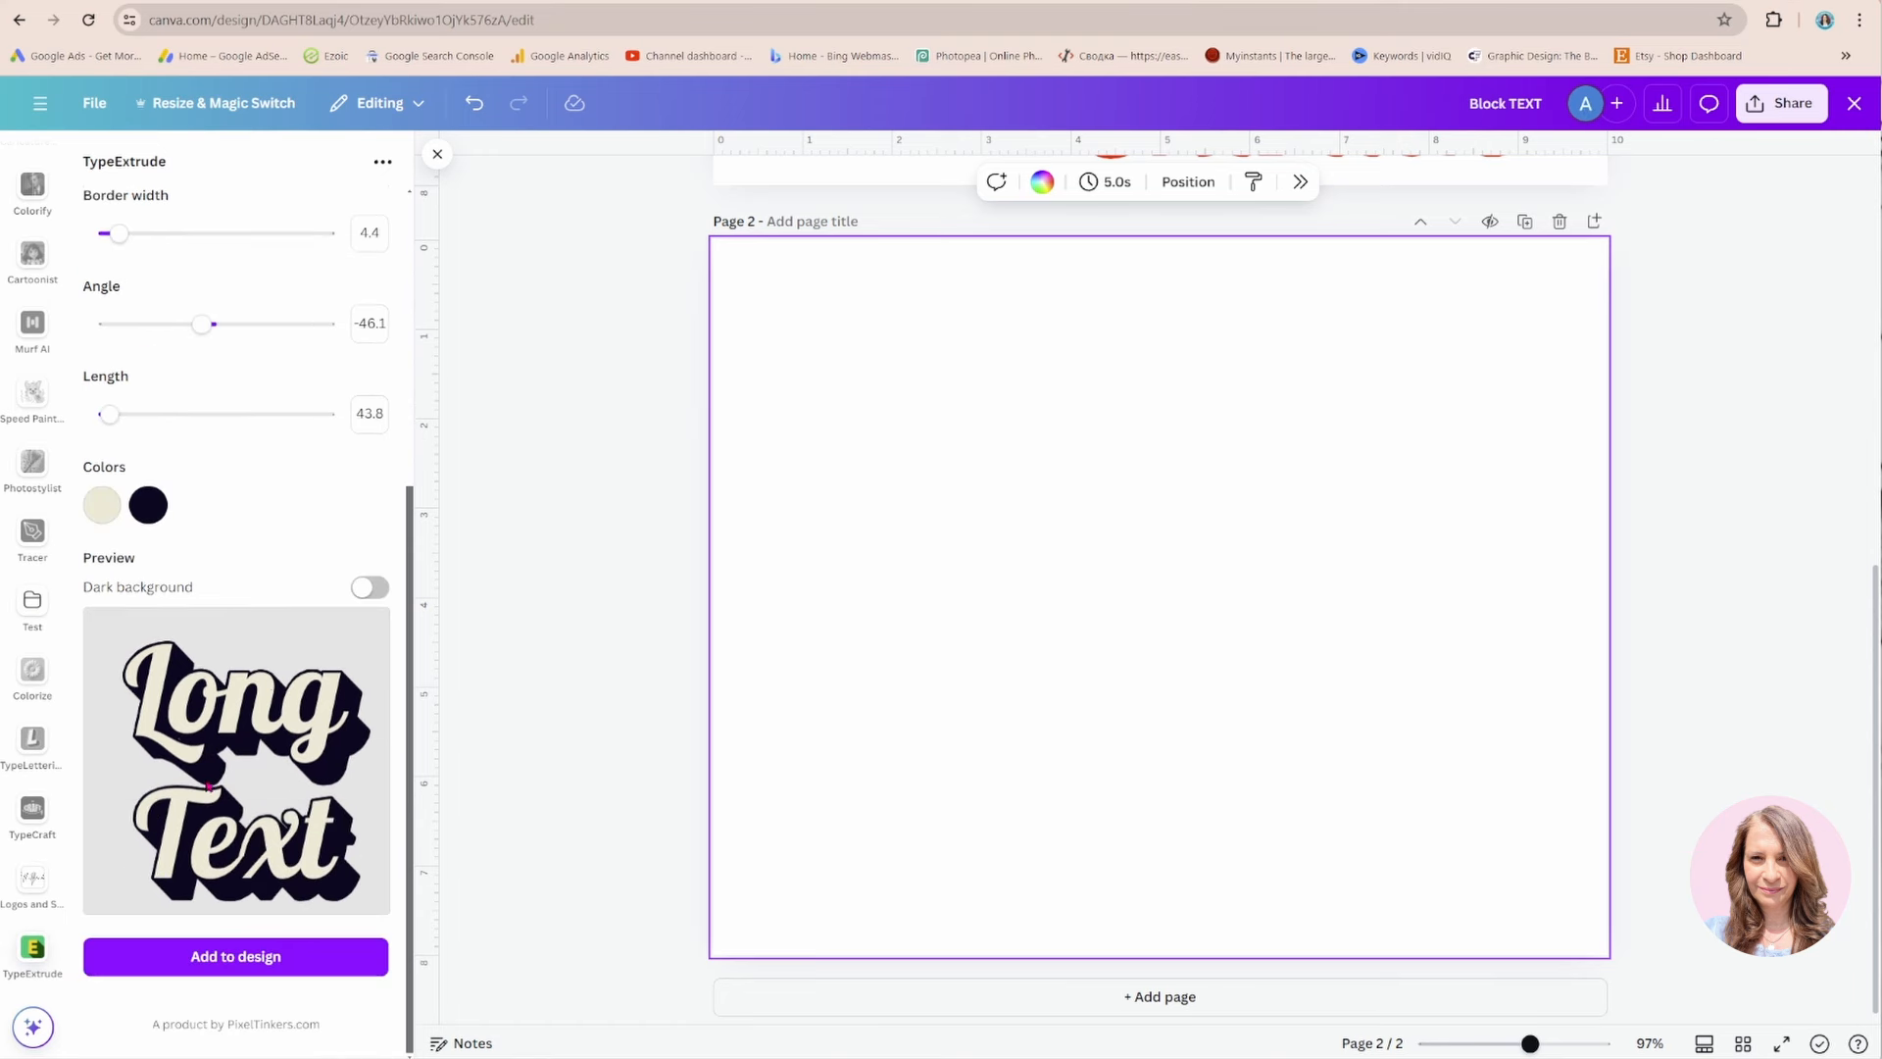
scroll(253, 802, up, 3)
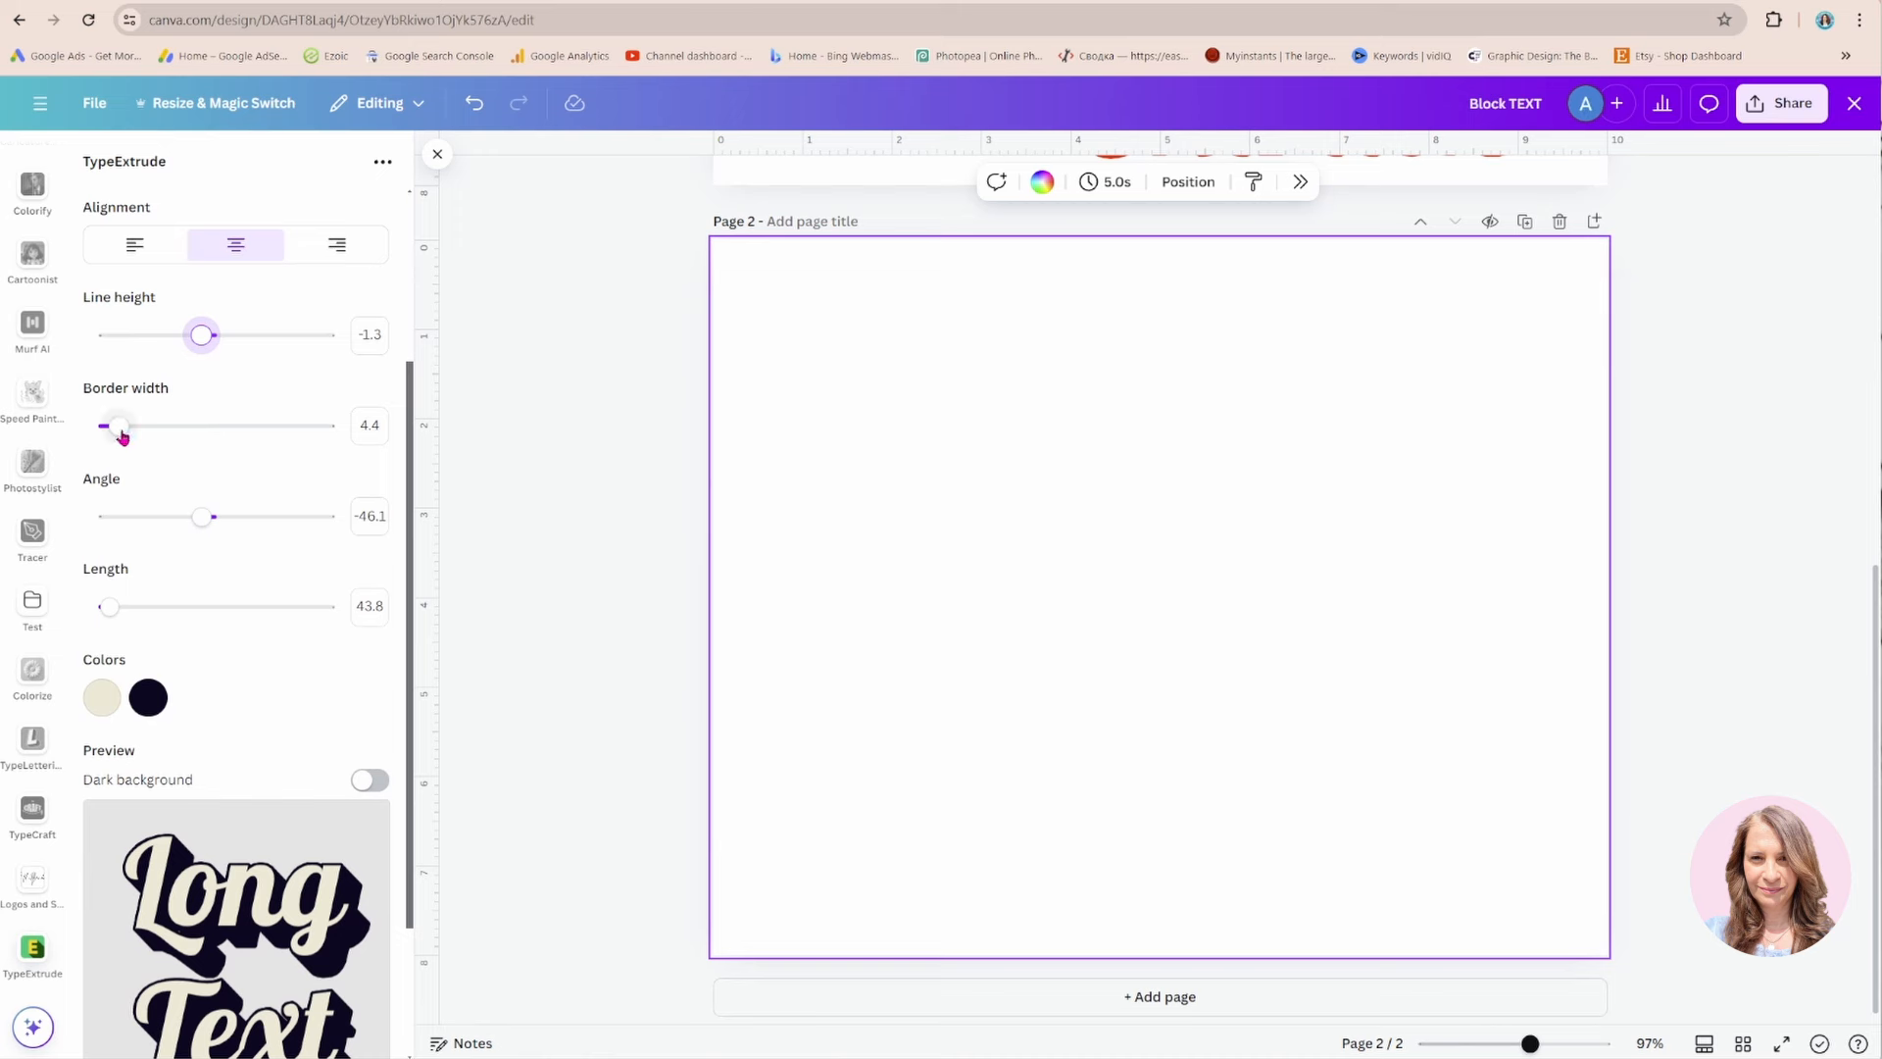
Set the border width of the text to 3.5 and the extrusion angle to -48.2.
mouse_move(119, 427)
mouse_down()
mouse_move(236, 429)
mouse_move(116, 434)
mouse_up()
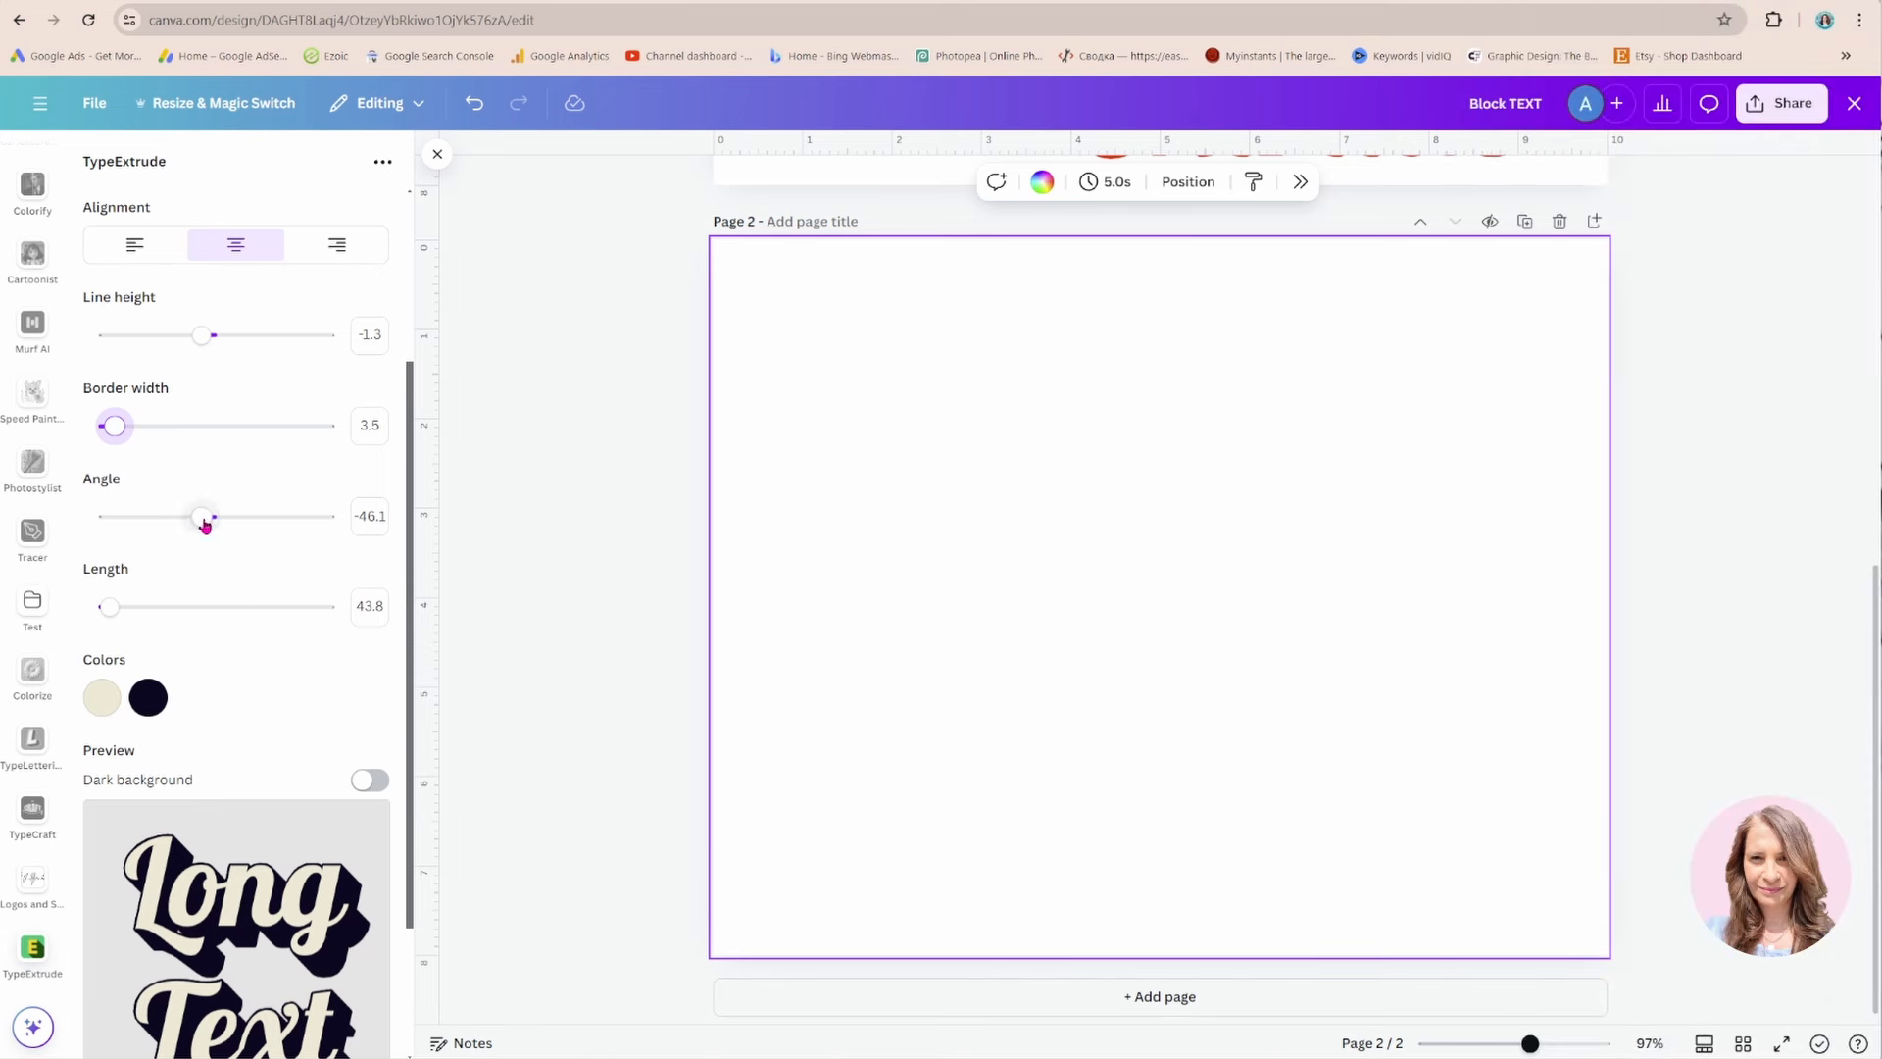
mouse_move(203, 525)
mouse_down()
mouse_move(231, 518)
mouse_move(198, 522)
mouse_up()
drag(197, 521, 202, 523)
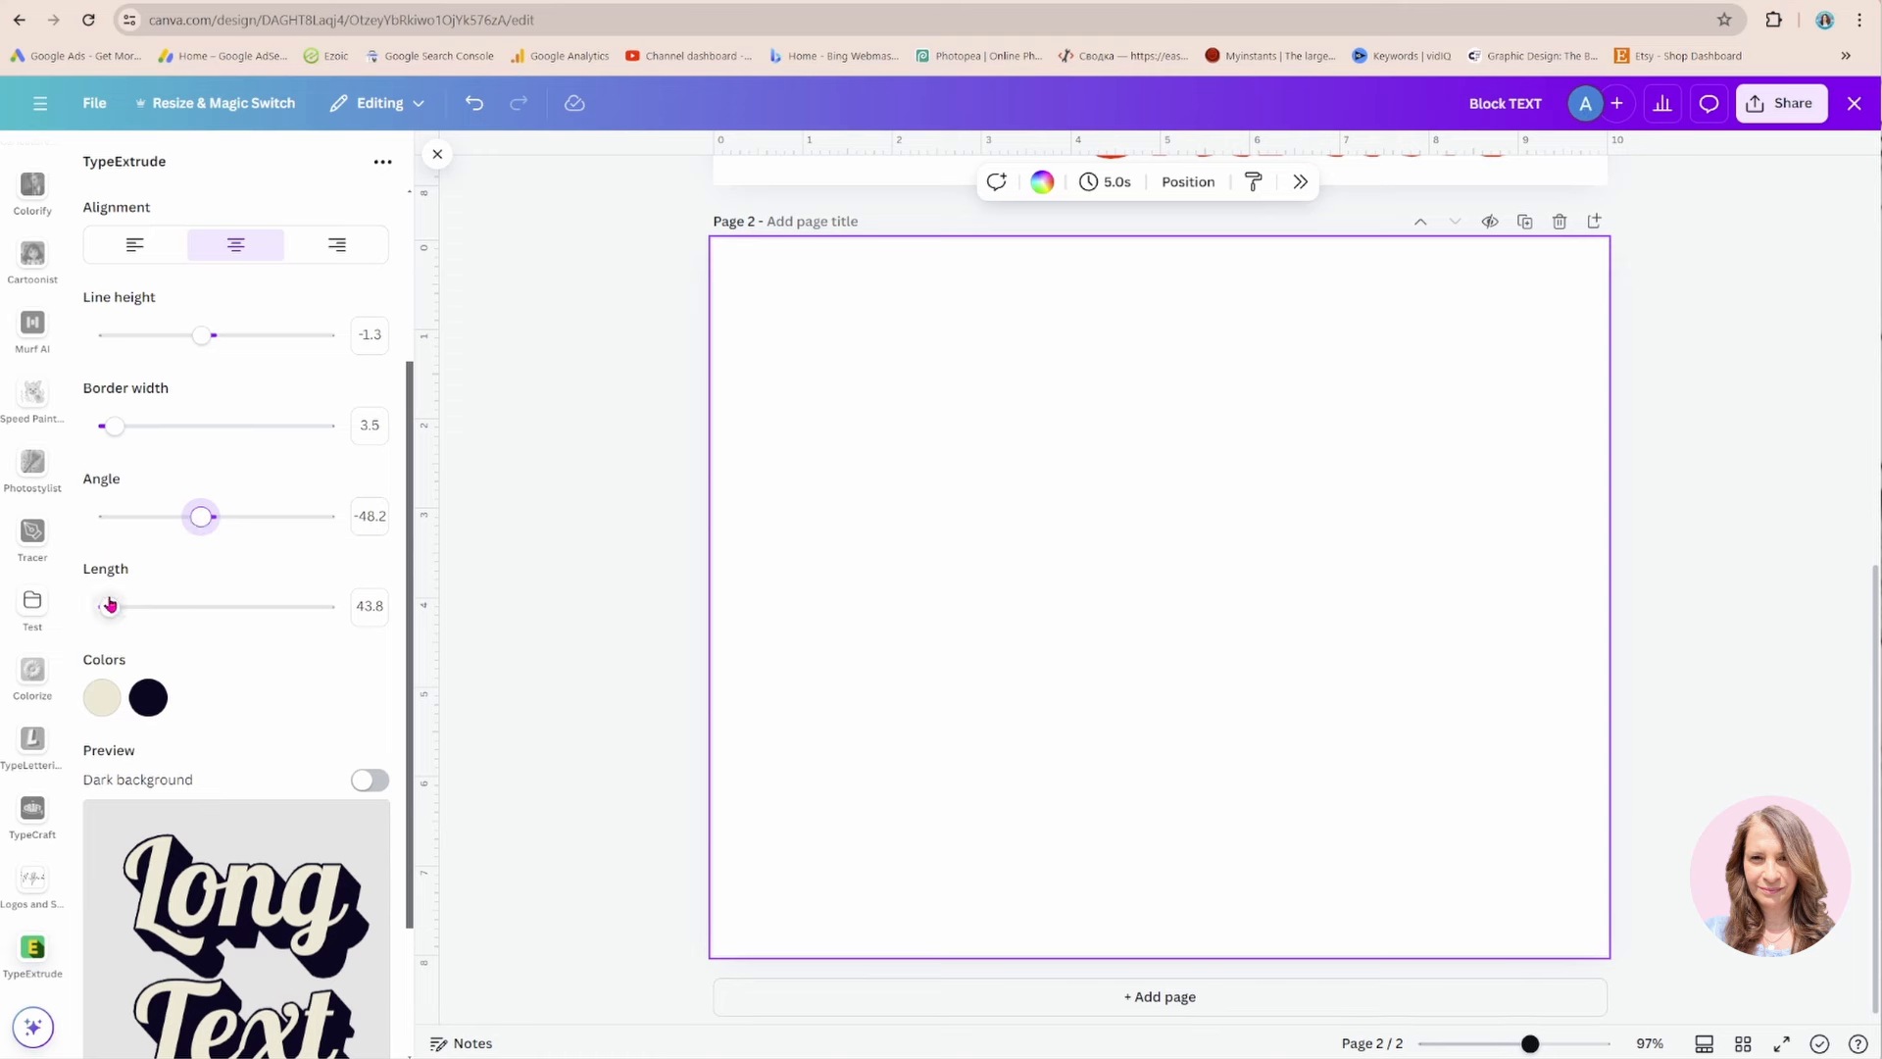
Lengthen the extruded shadow to a length of 152.8.
scroll(262, 604, down, 1)
scroll(262, 604, down, 2)
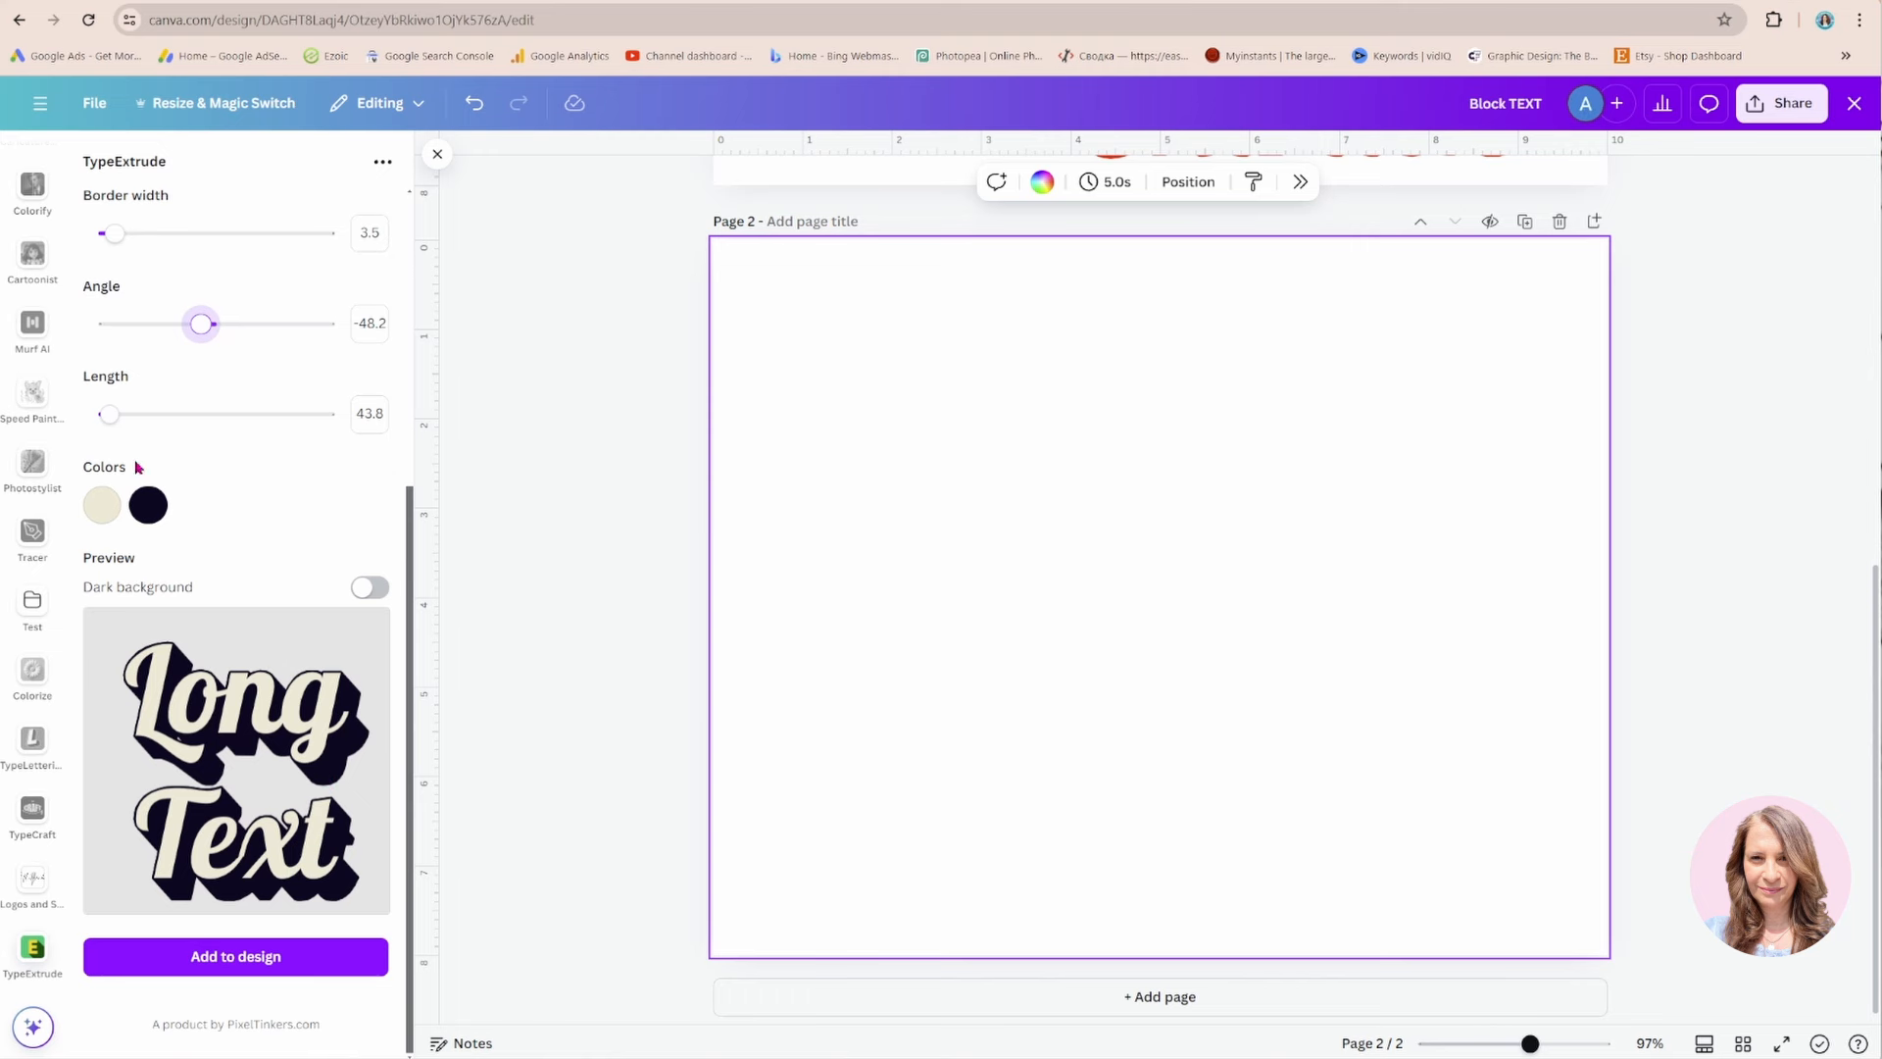
drag(109, 415, 141, 431)
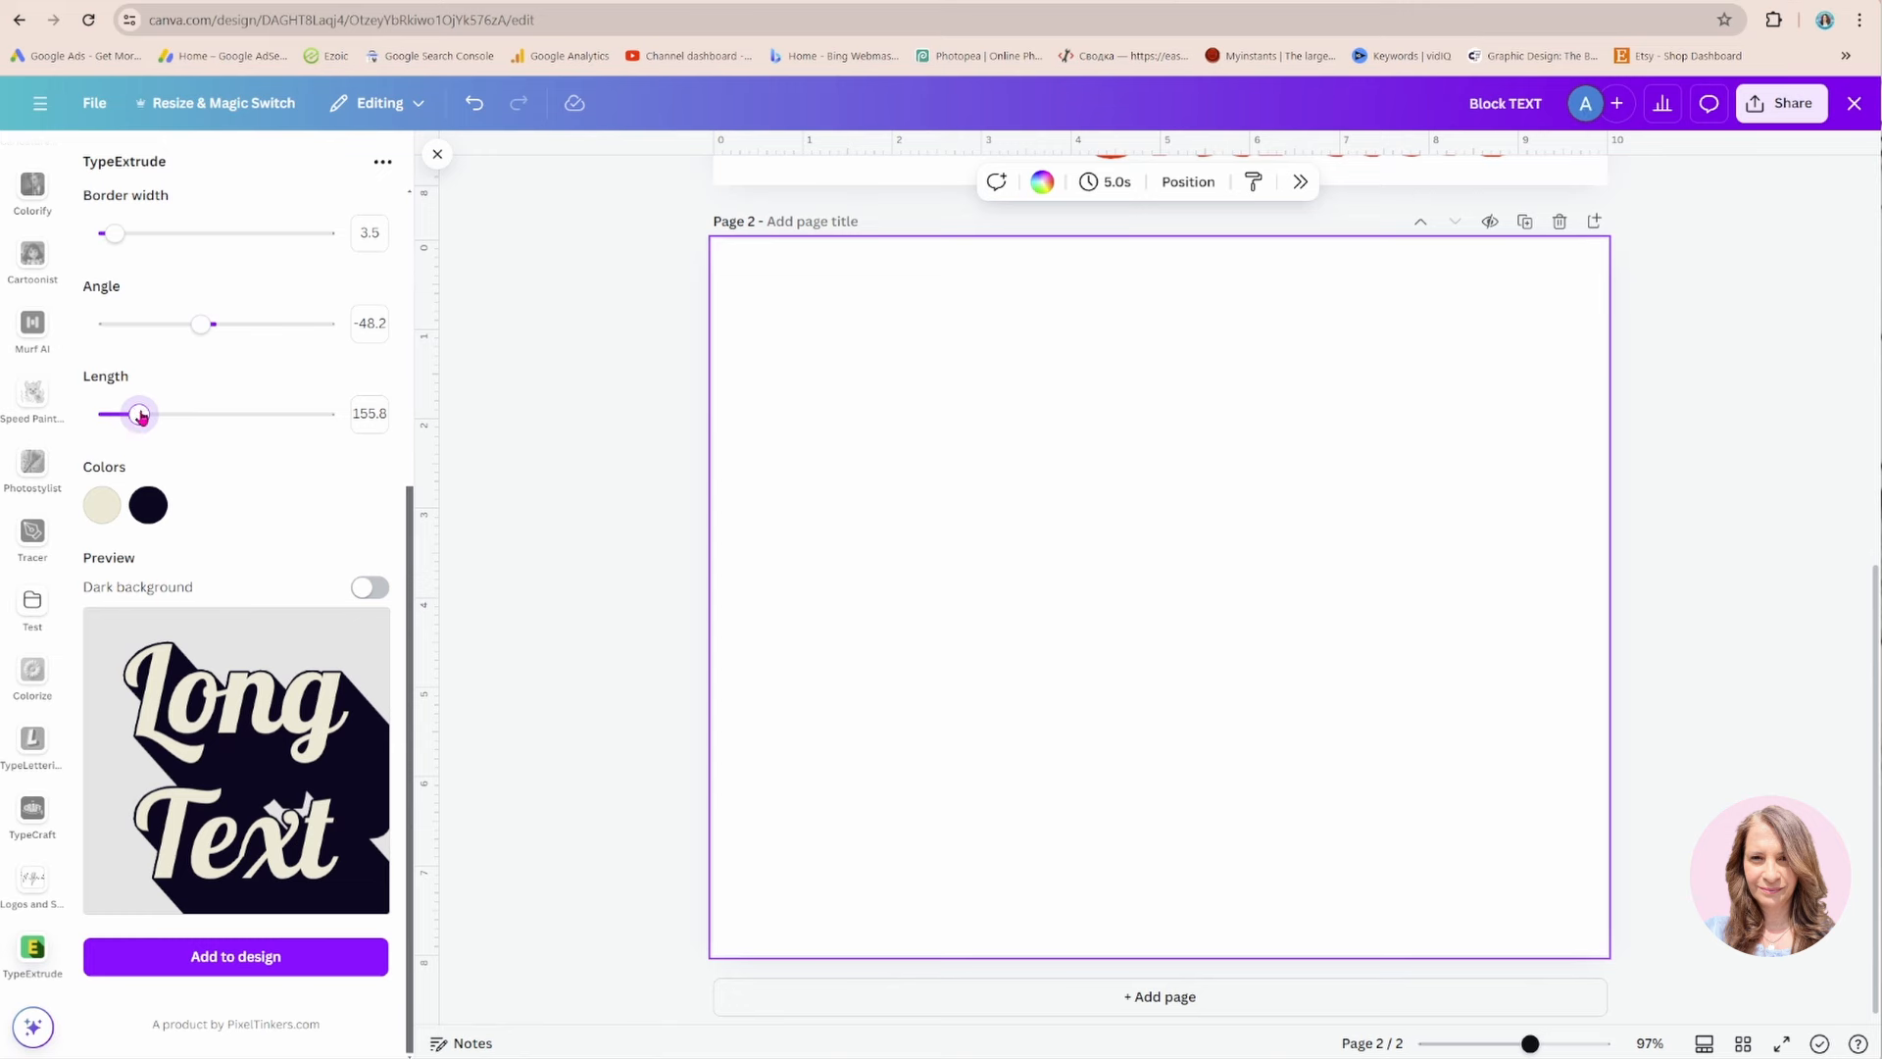
mouse_move(142, 416)
mouse_down()
mouse_move(97, 417)
mouse_move(141, 420)
mouse_up()
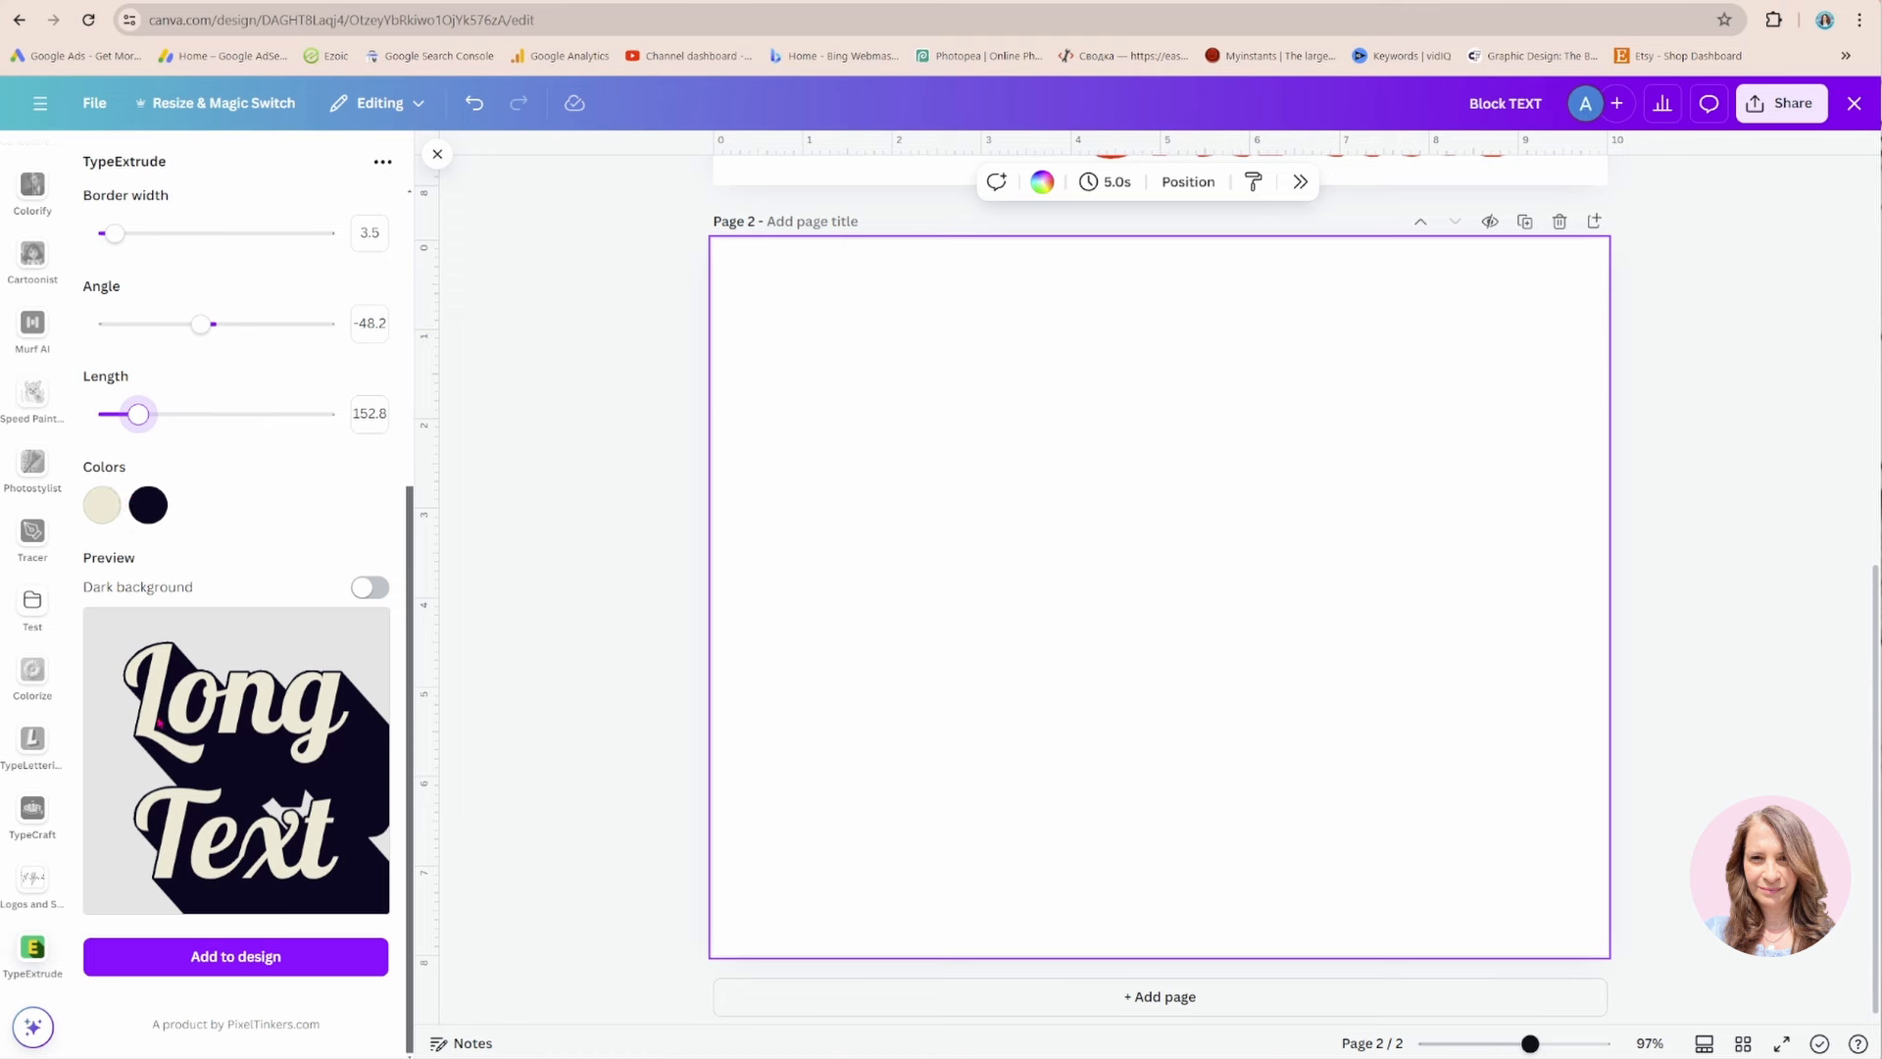
Change the color of the extruded shadow from the dark shade to bright blue #00D9FF.
click(148, 504)
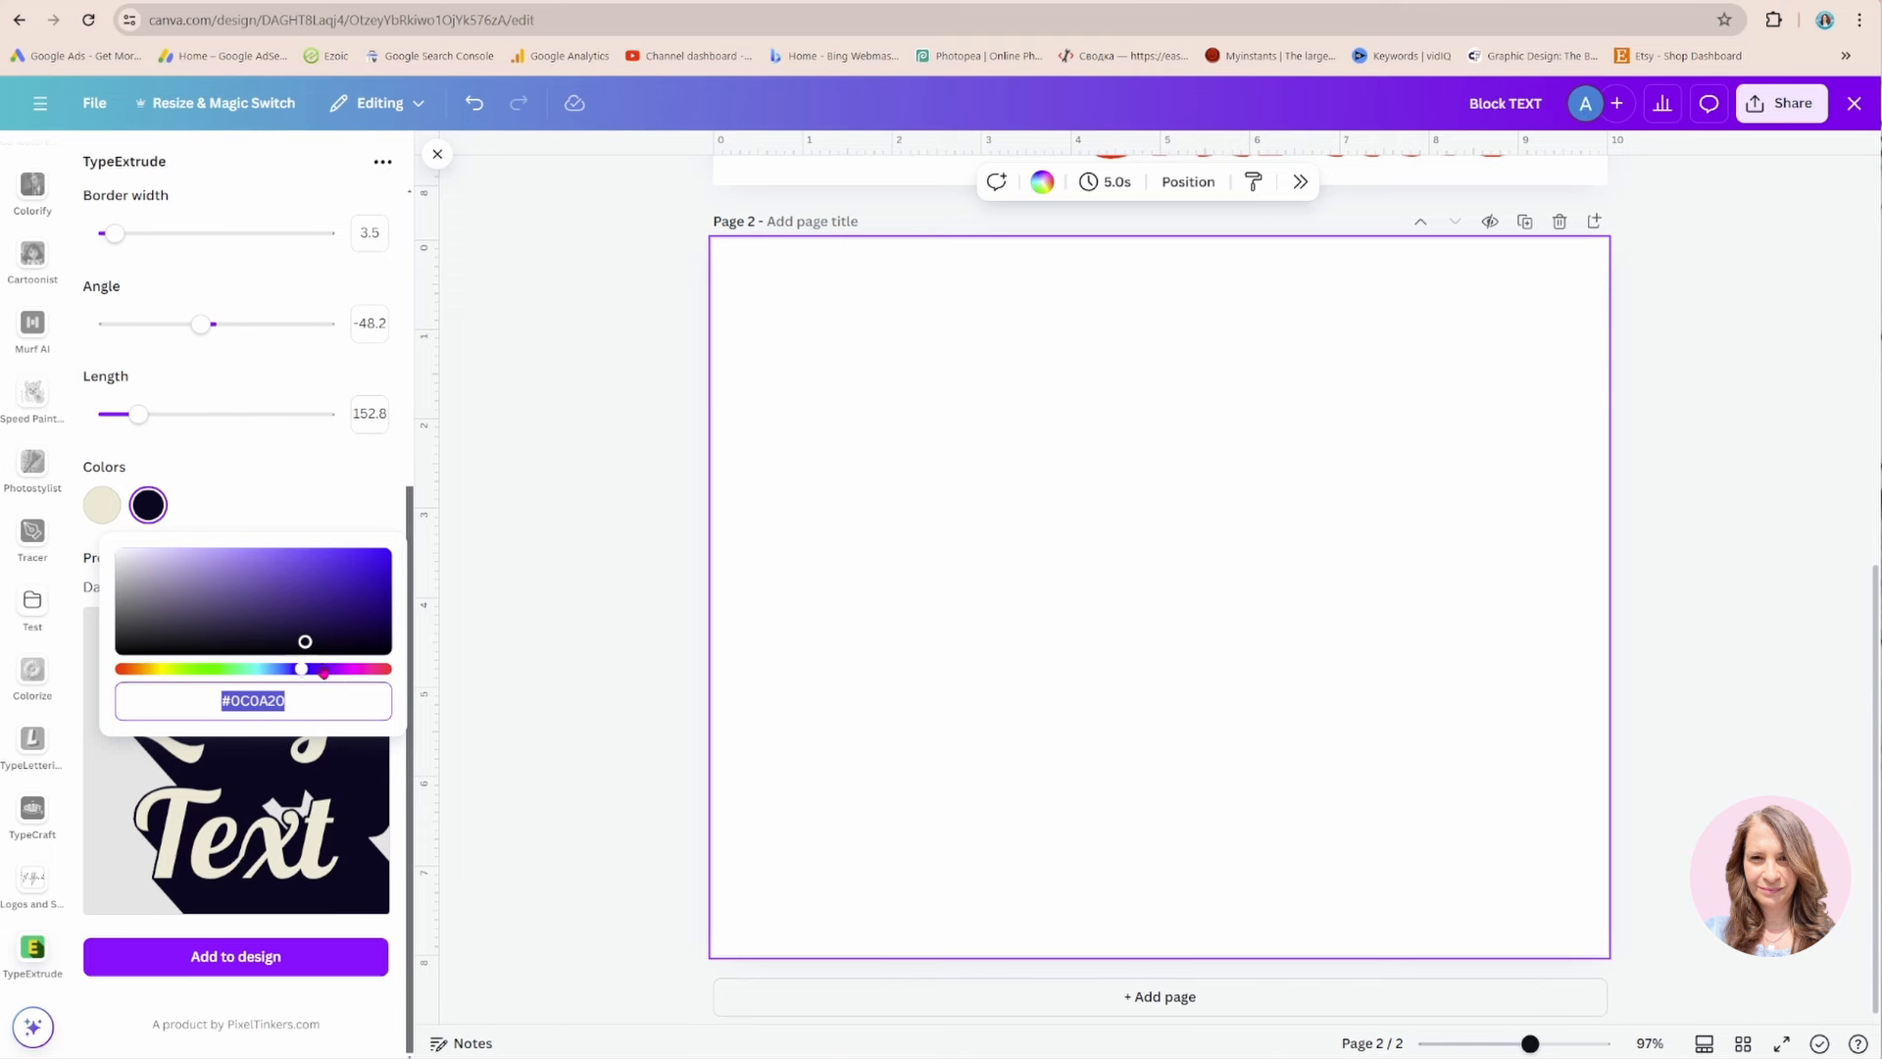
drag(303, 672, 159, 670)
drag(294, 655, 367, 585)
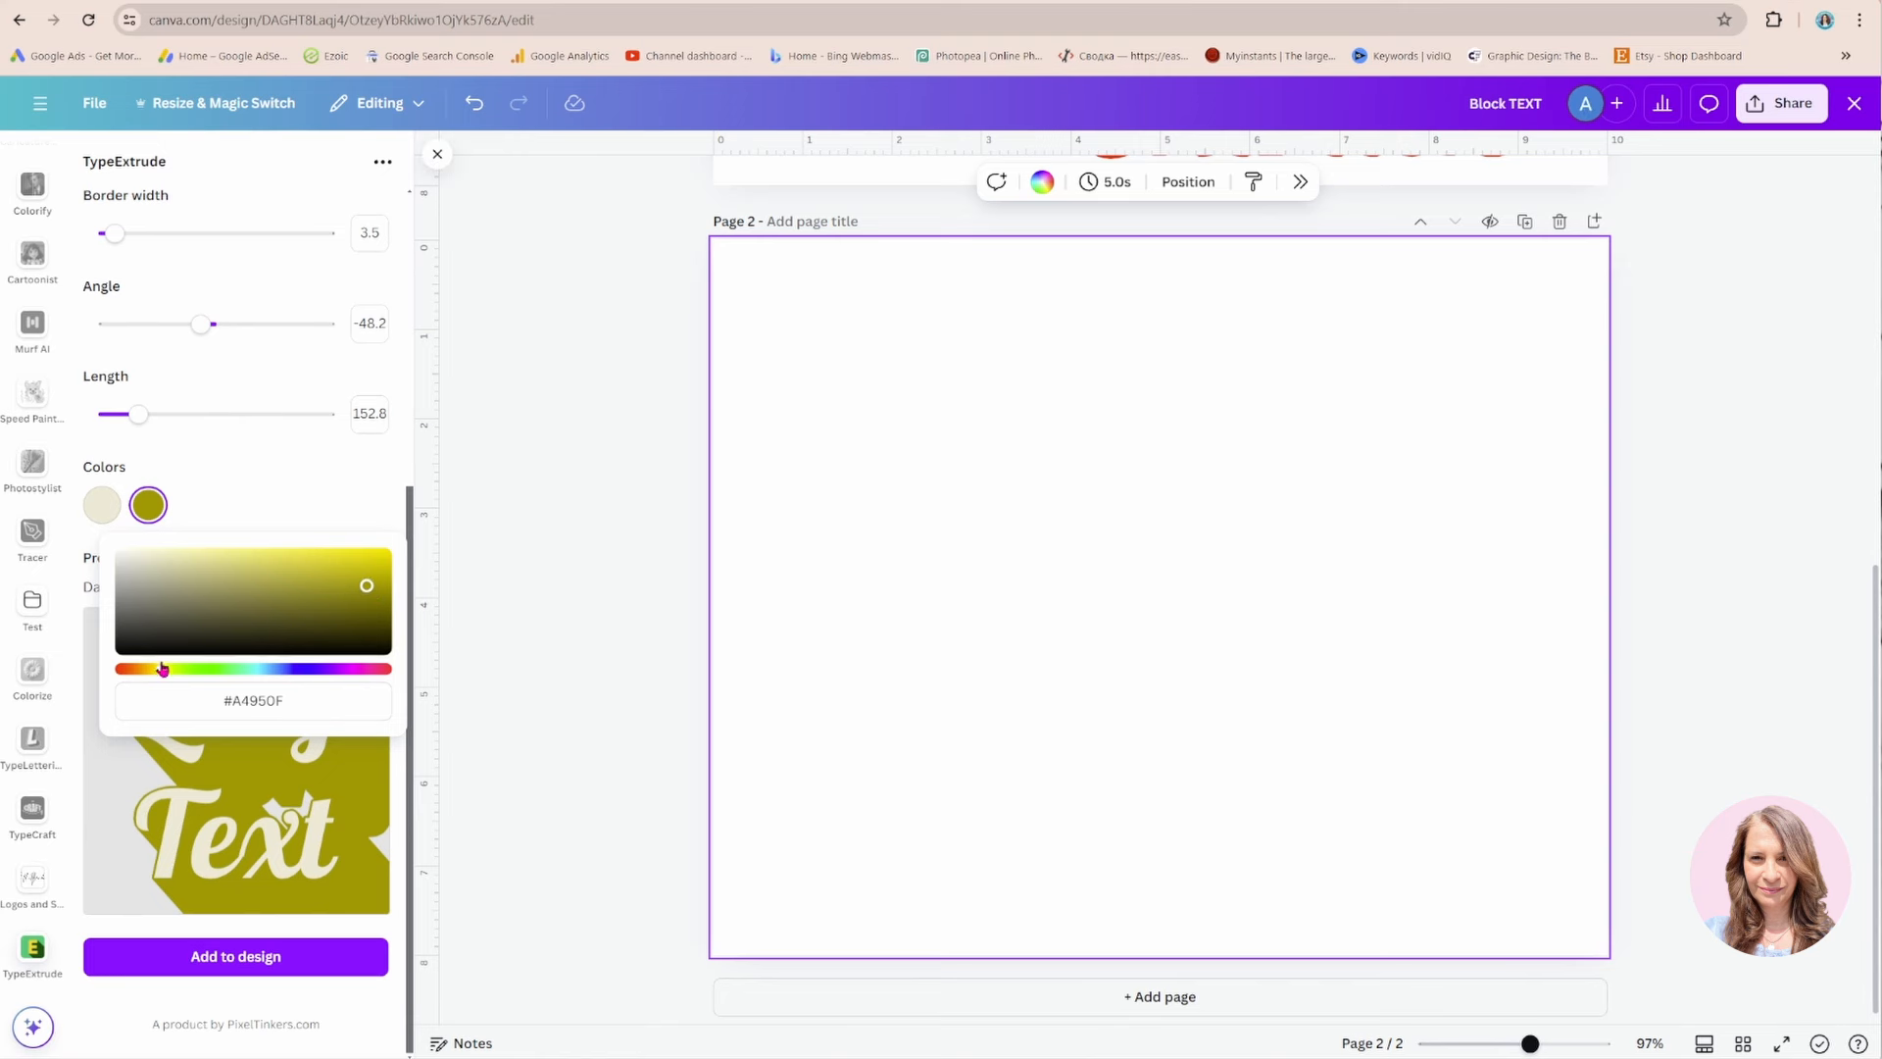
drag(161, 670, 262, 674)
drag(366, 585, 402, 554)
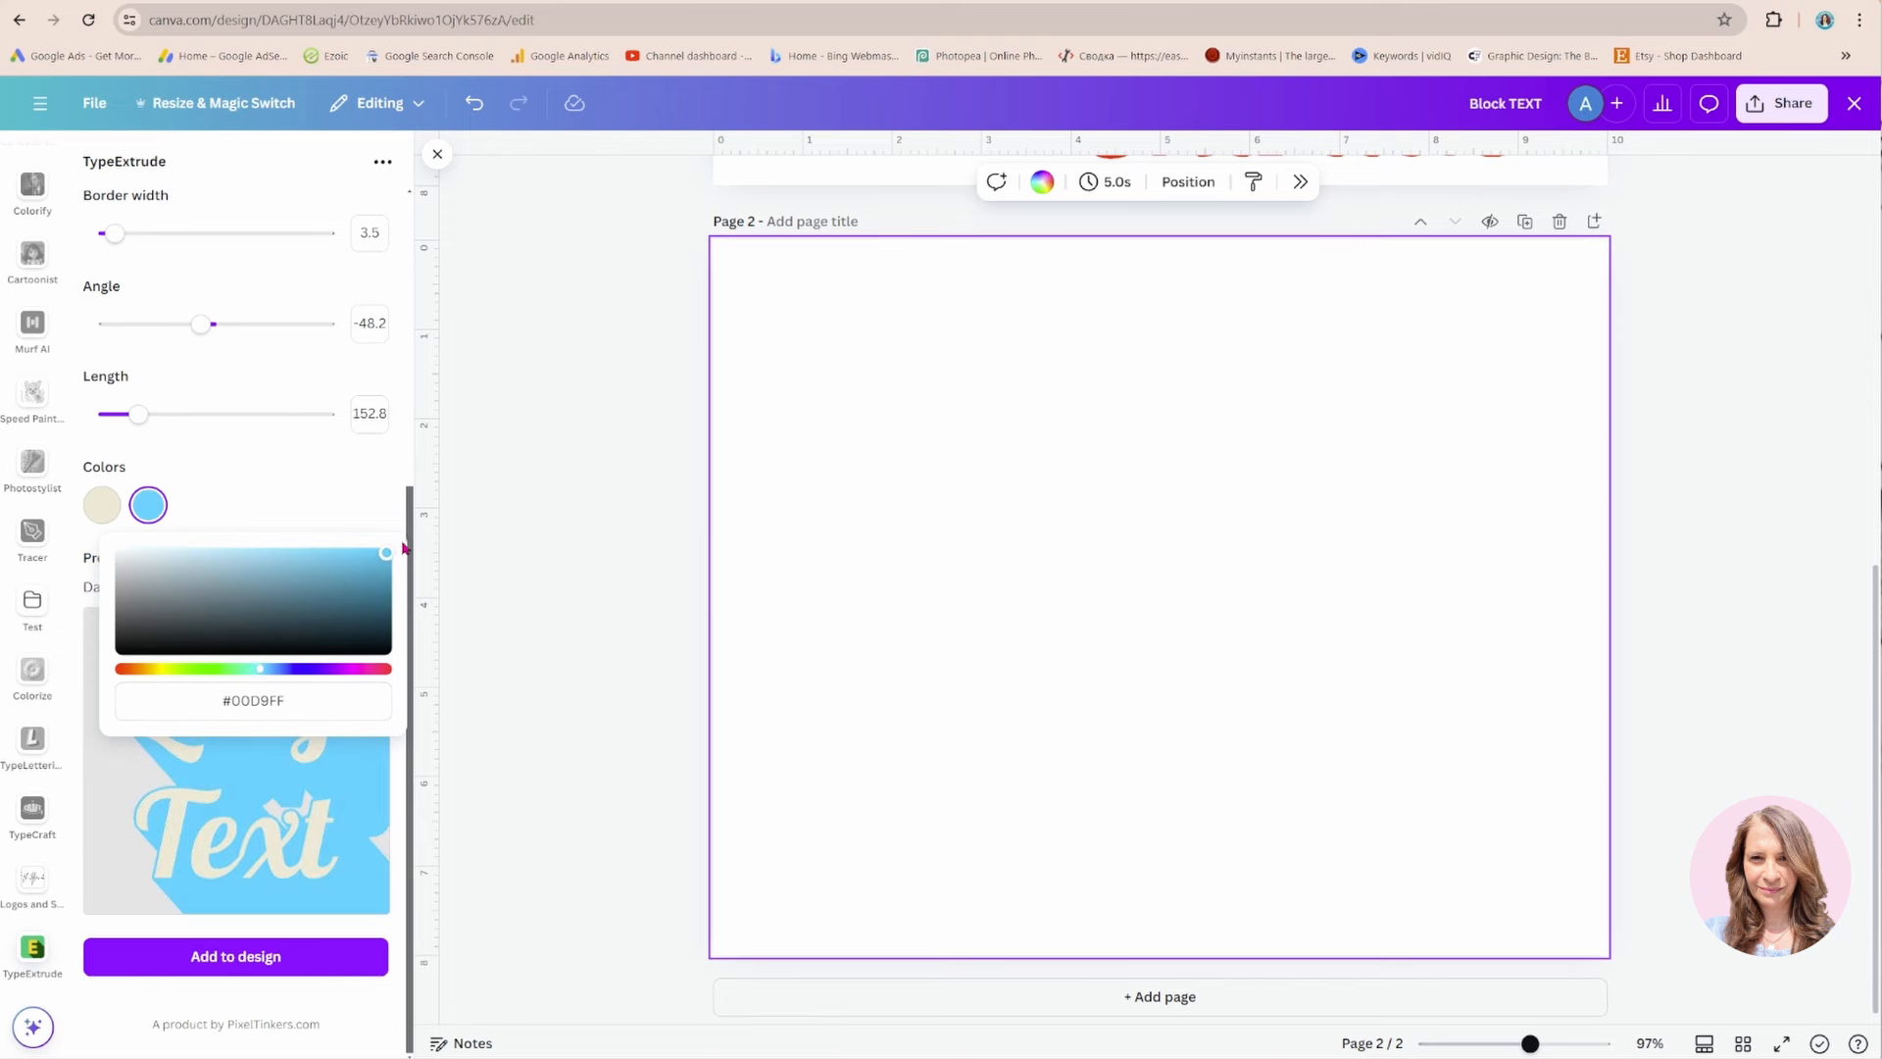
Remove the second line from the main text so that it reads only "Long".
scroll(270, 498, up, 5)
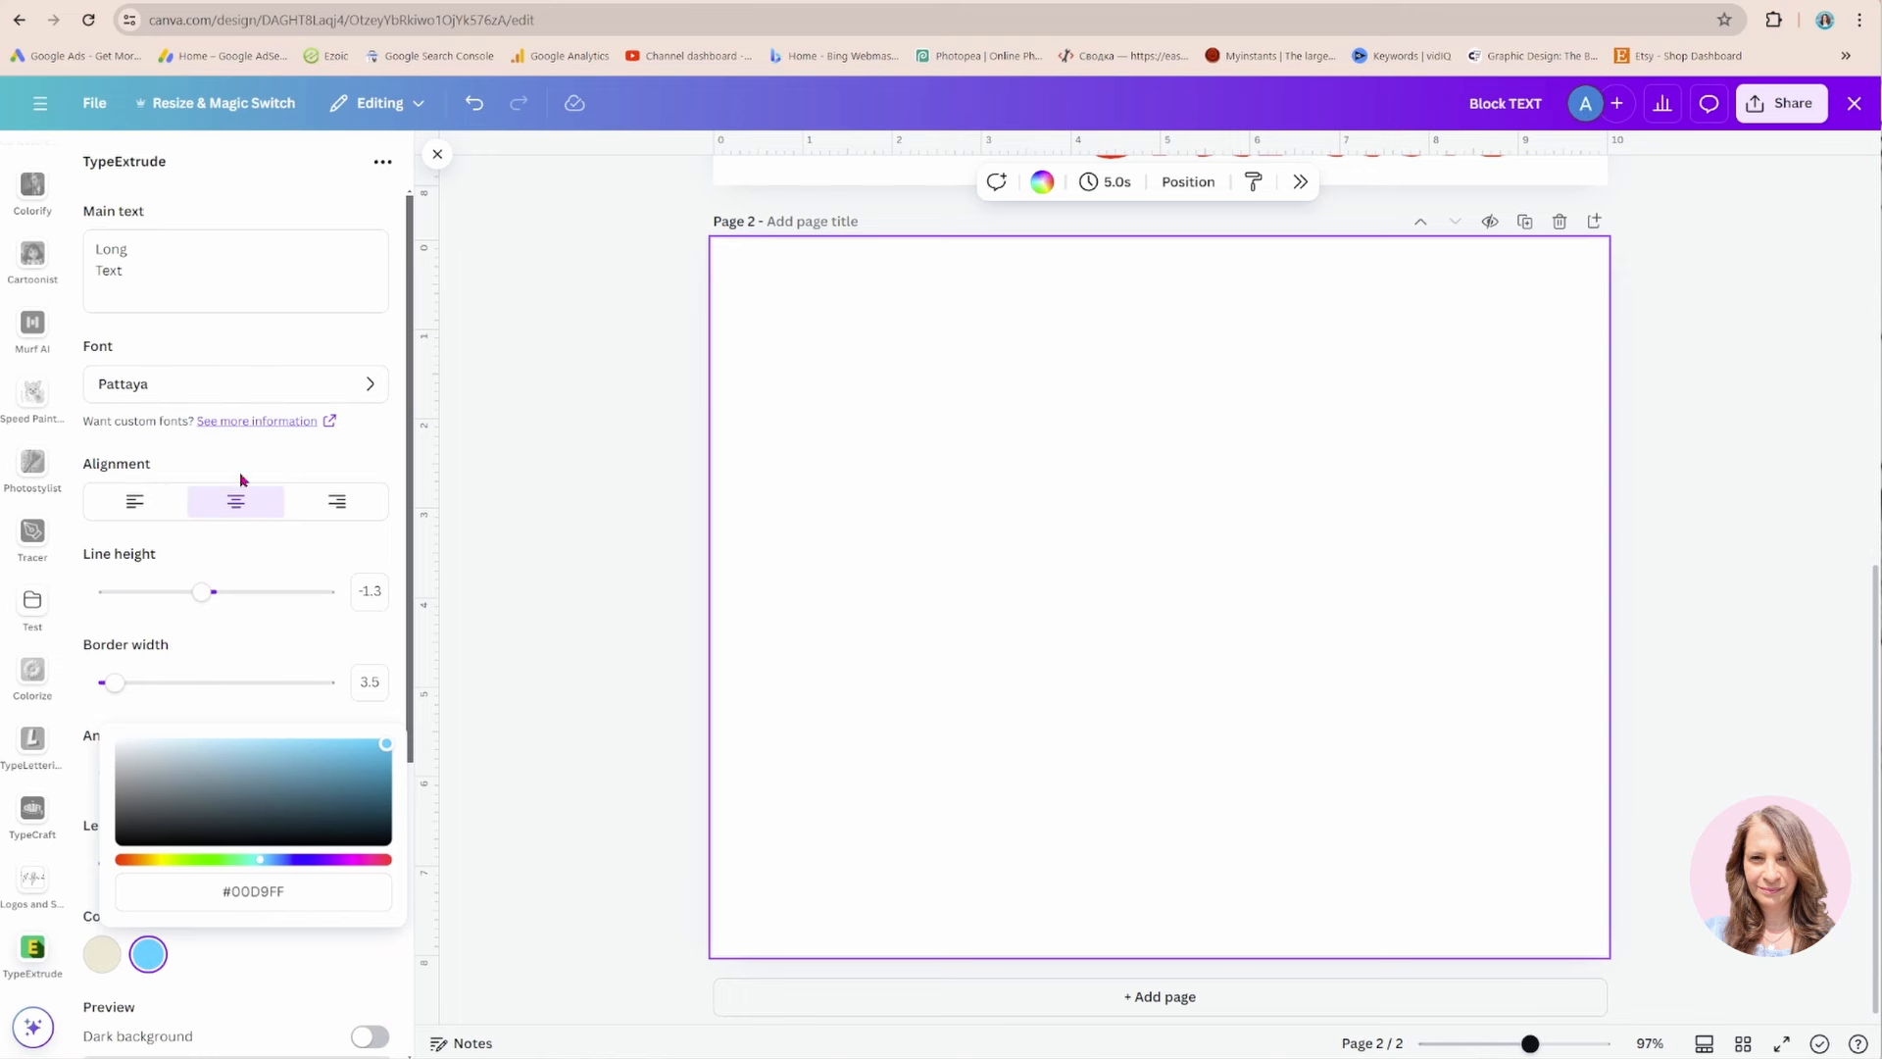
click(139, 274)
double_click(92, 273)
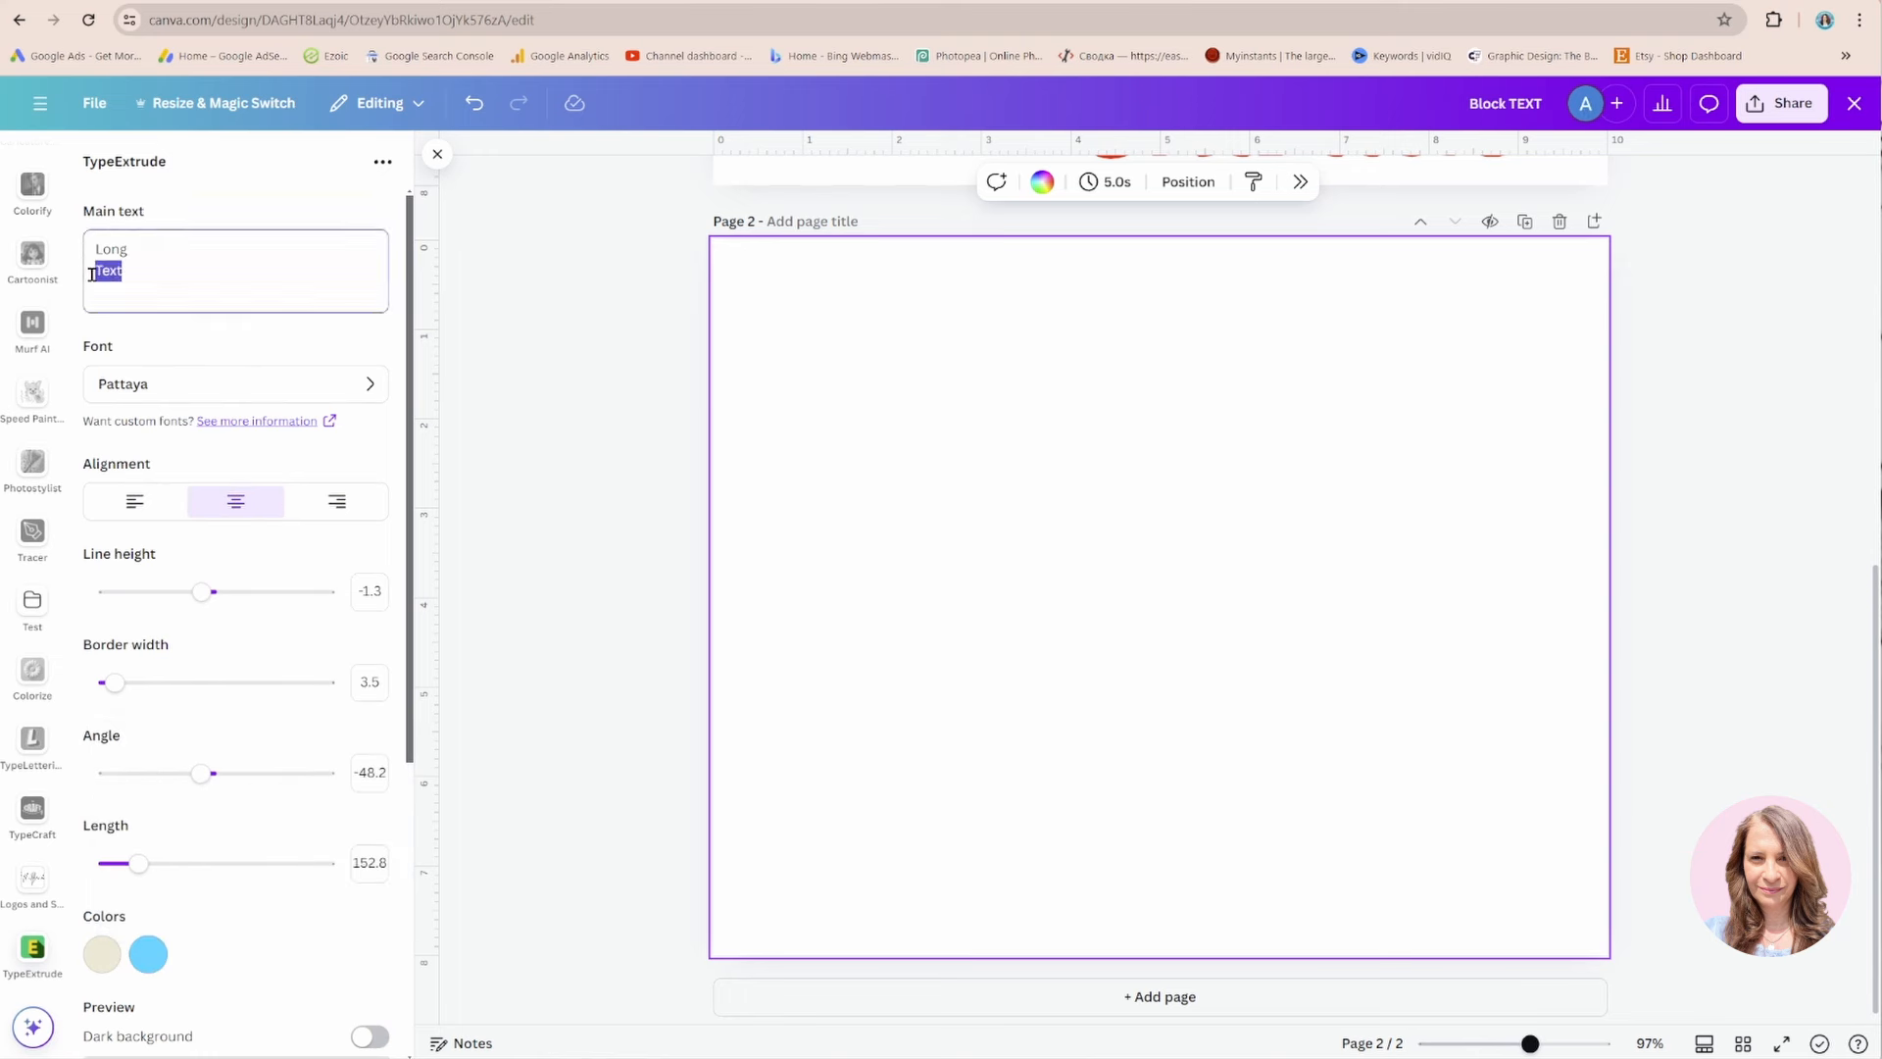
key(BackSpace)
key(BackSpace)
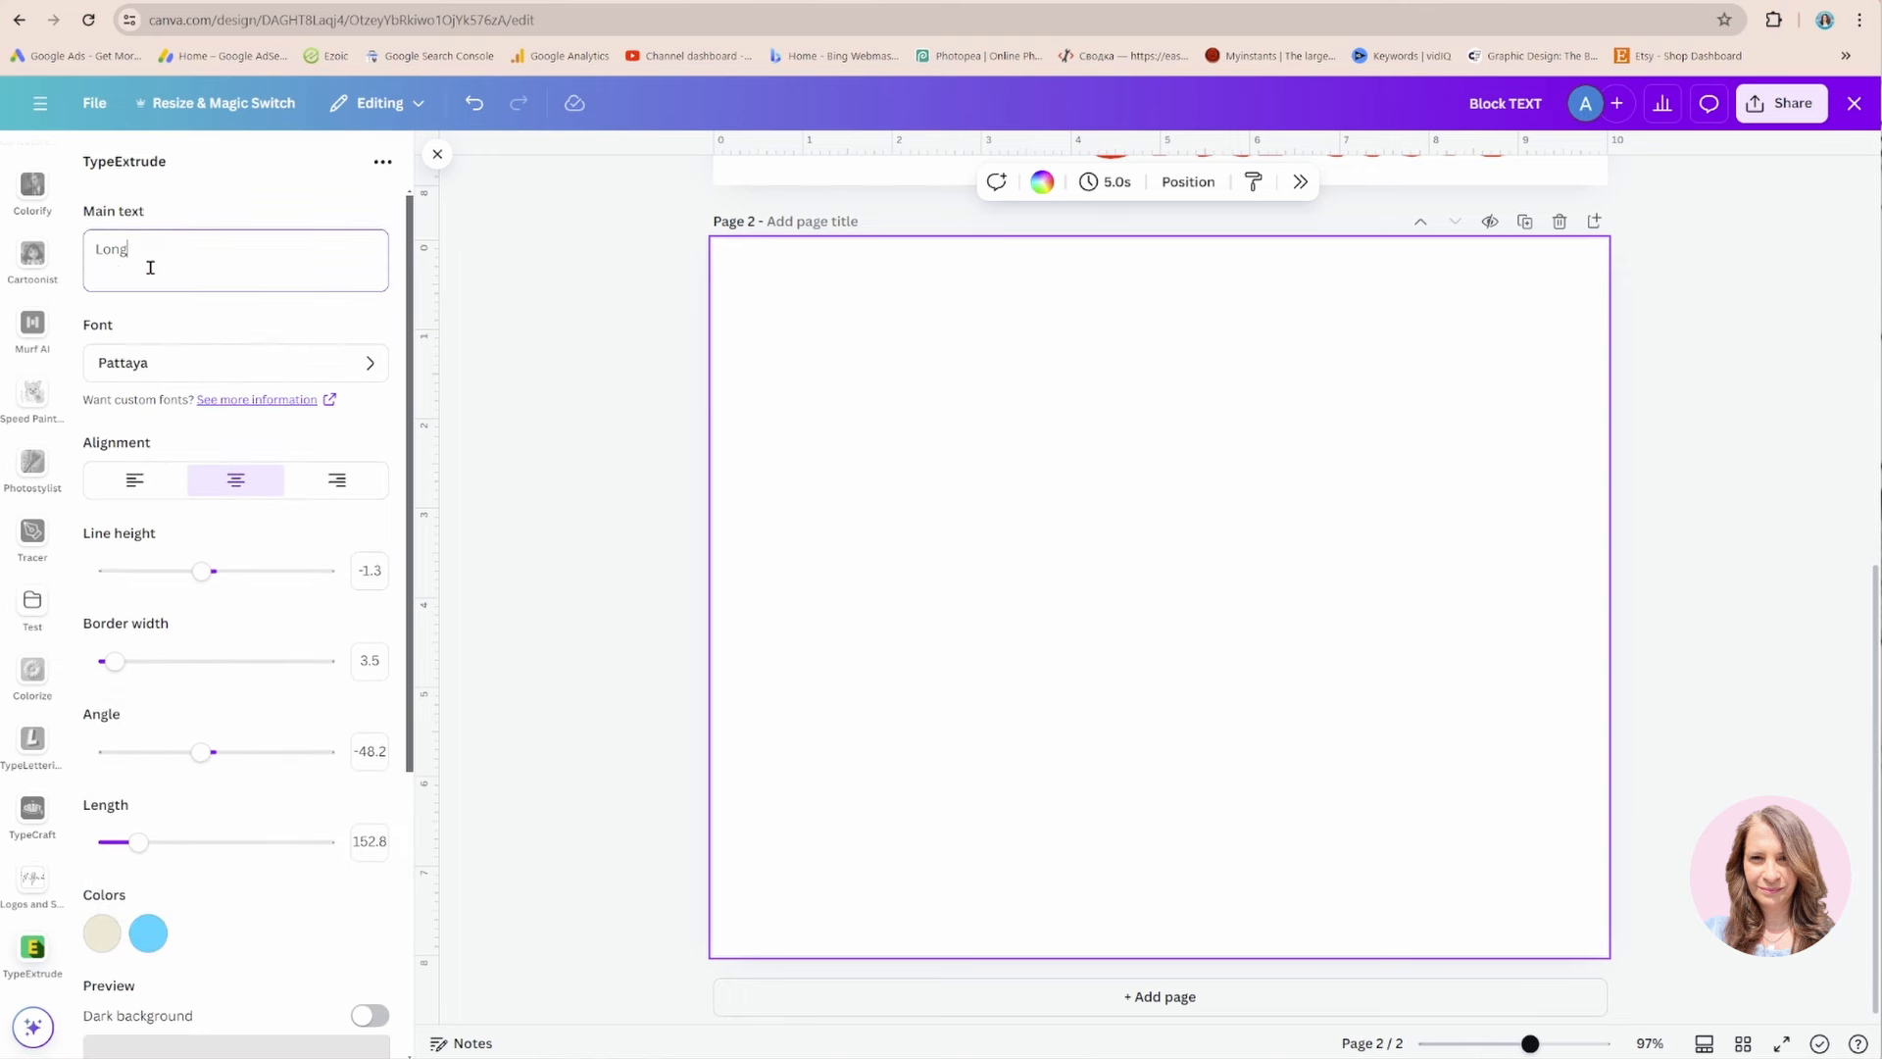
Add the blue-shadowed "Long" text to the design and move it to the upper right of page 2.
scroll(280, 443, down, 5)
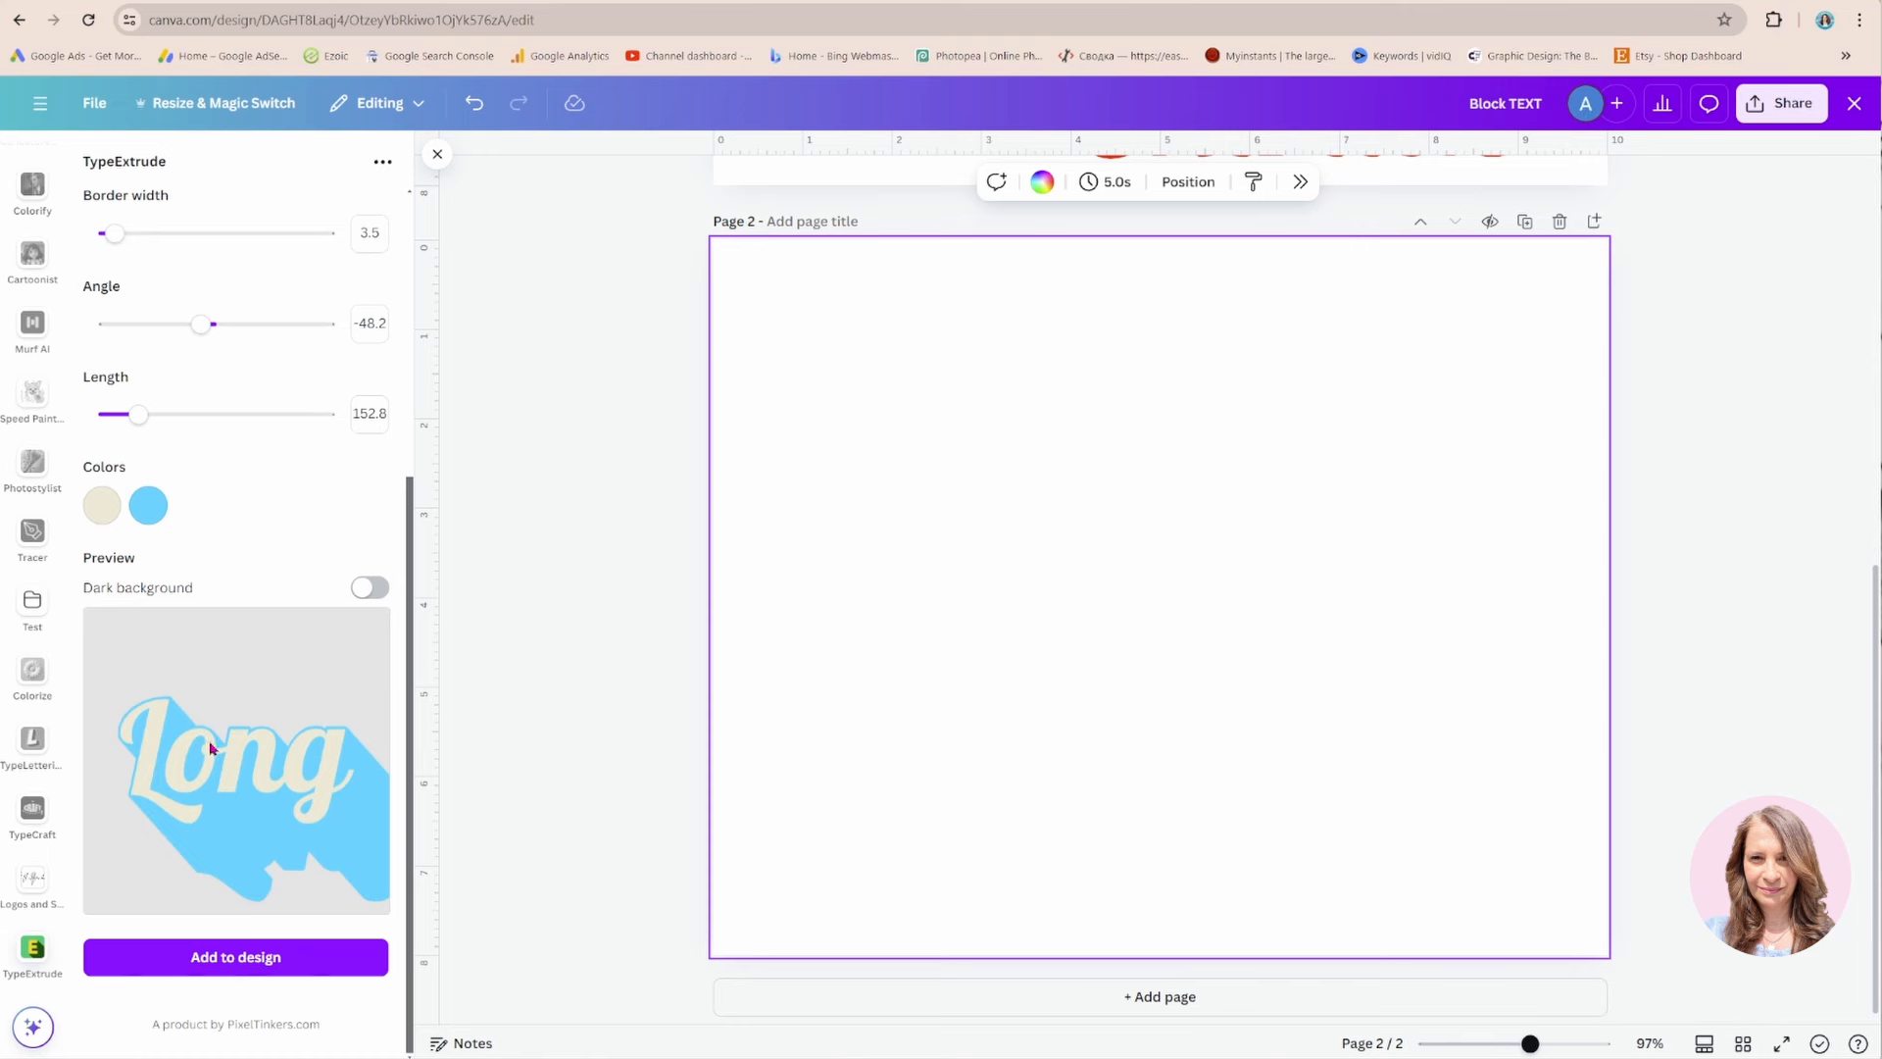
click(207, 959)
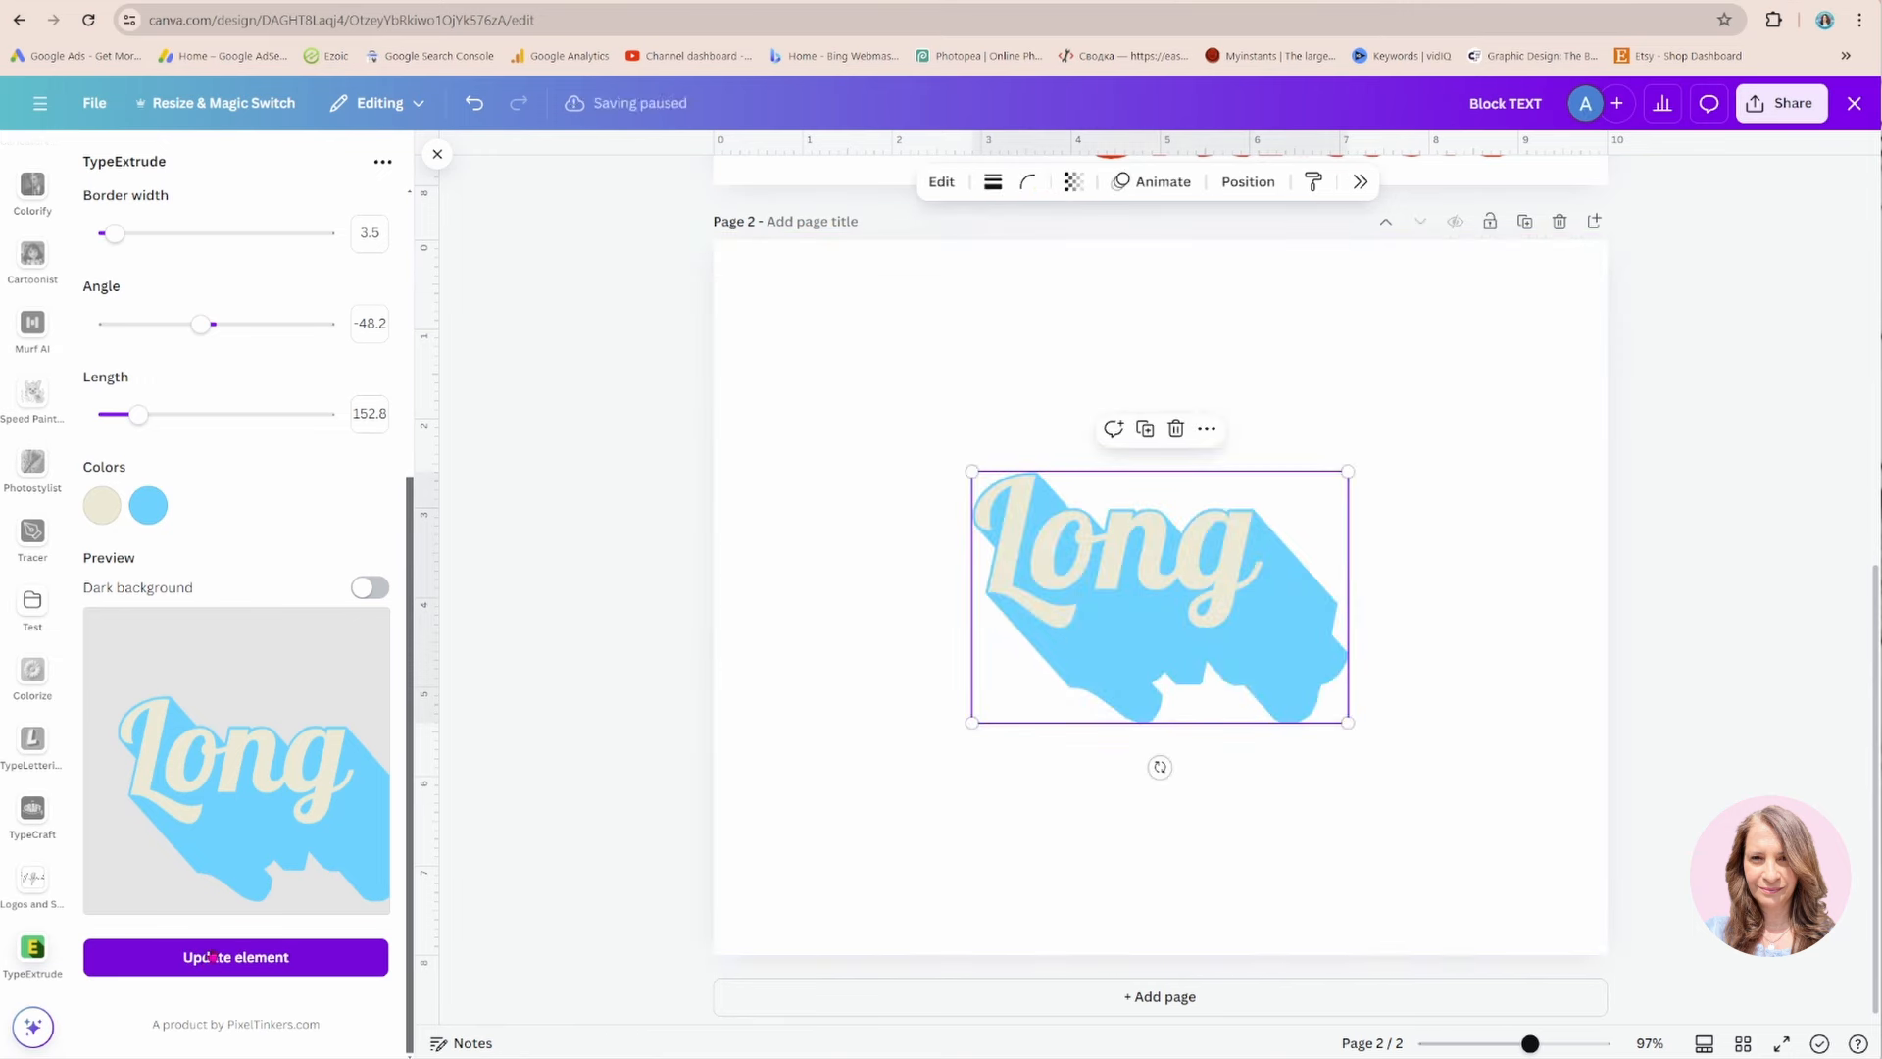
drag(1134, 605, 1304, 405)
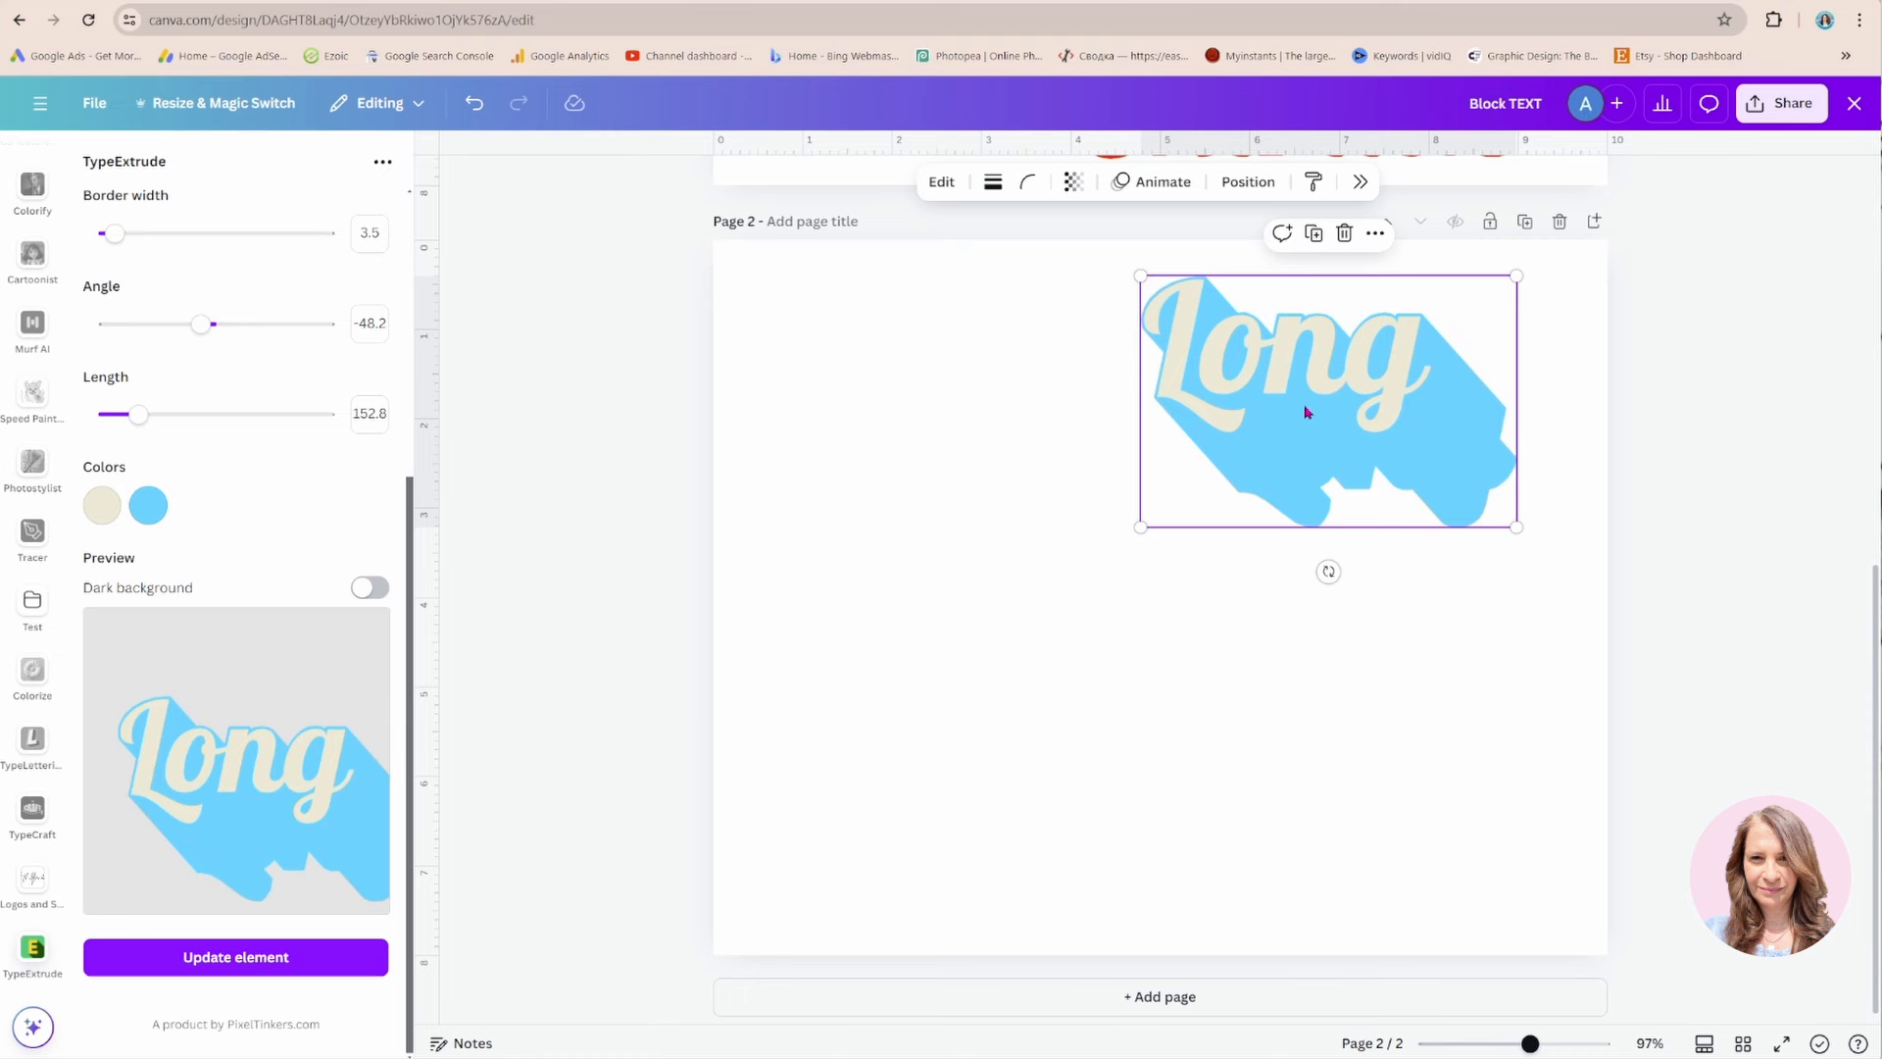
Duplicate the "Long" element on the page and place the copy directly below the original, overlapping its shadow.
click(918, 443)
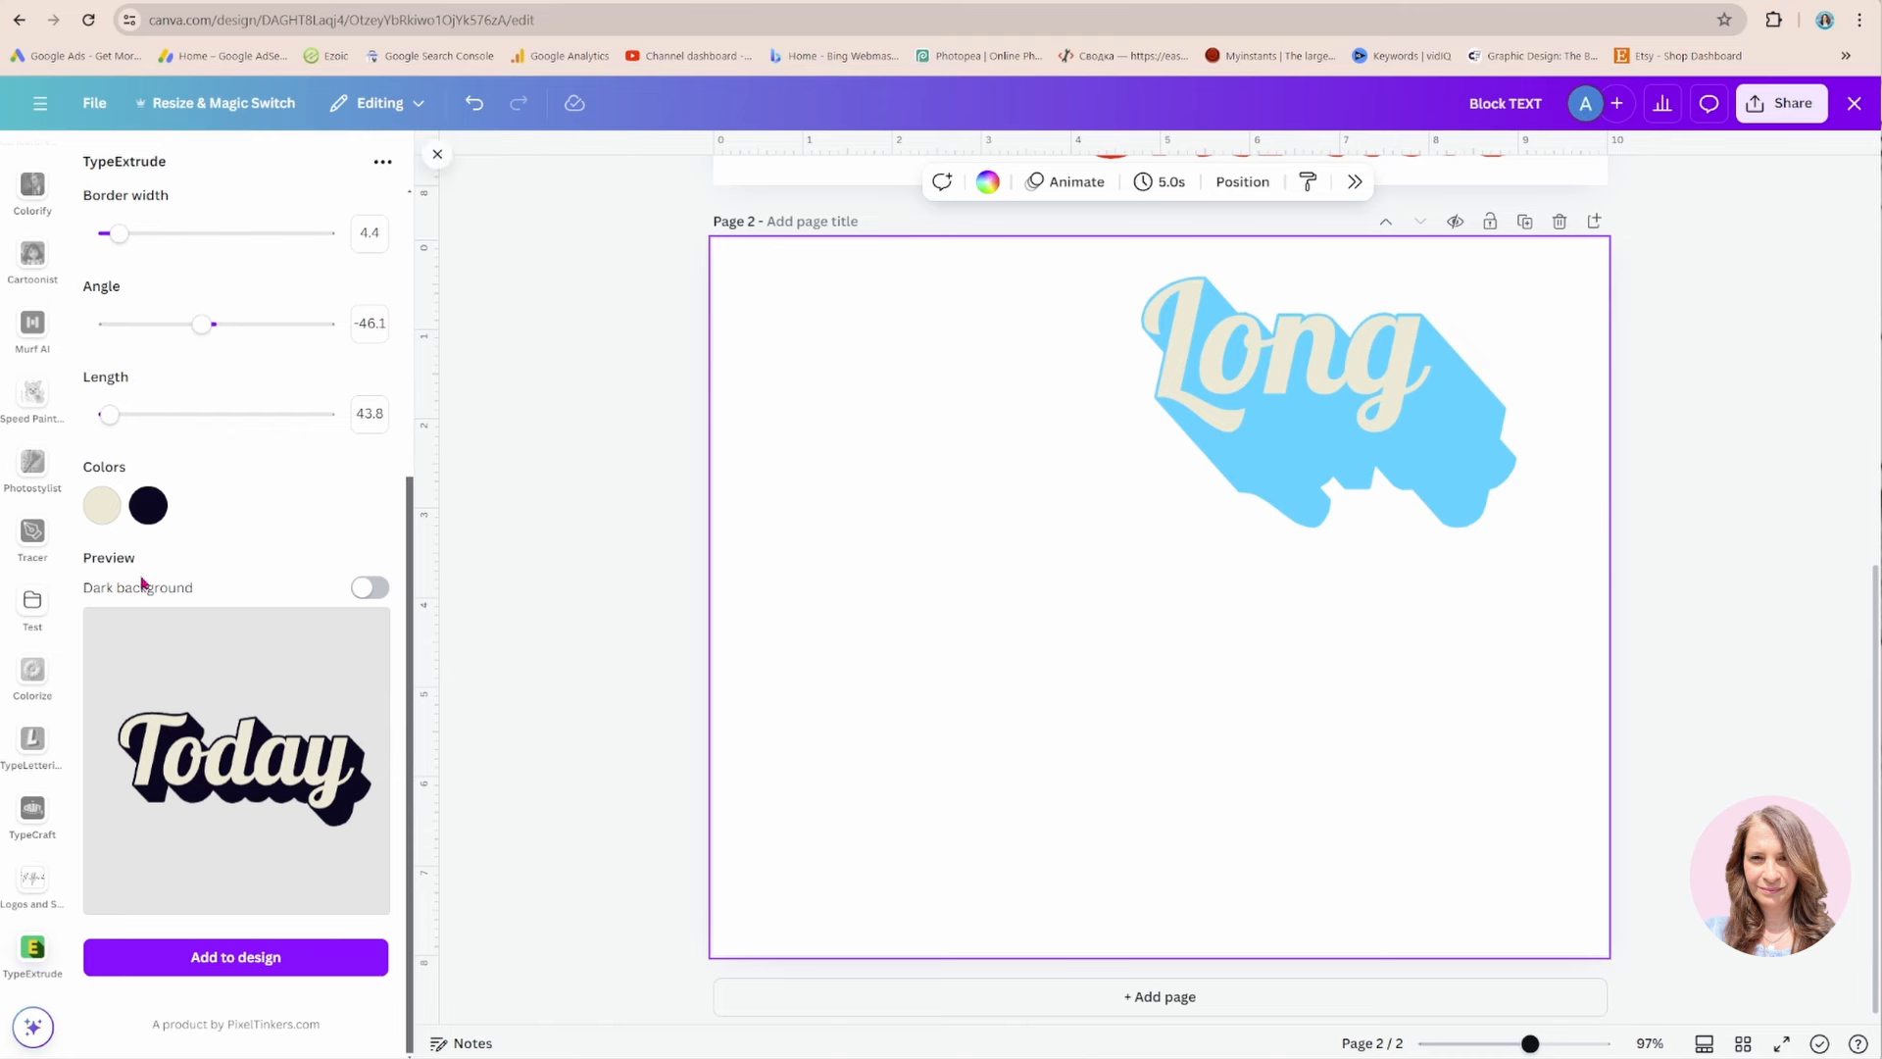
scroll(156, 584, up, 5)
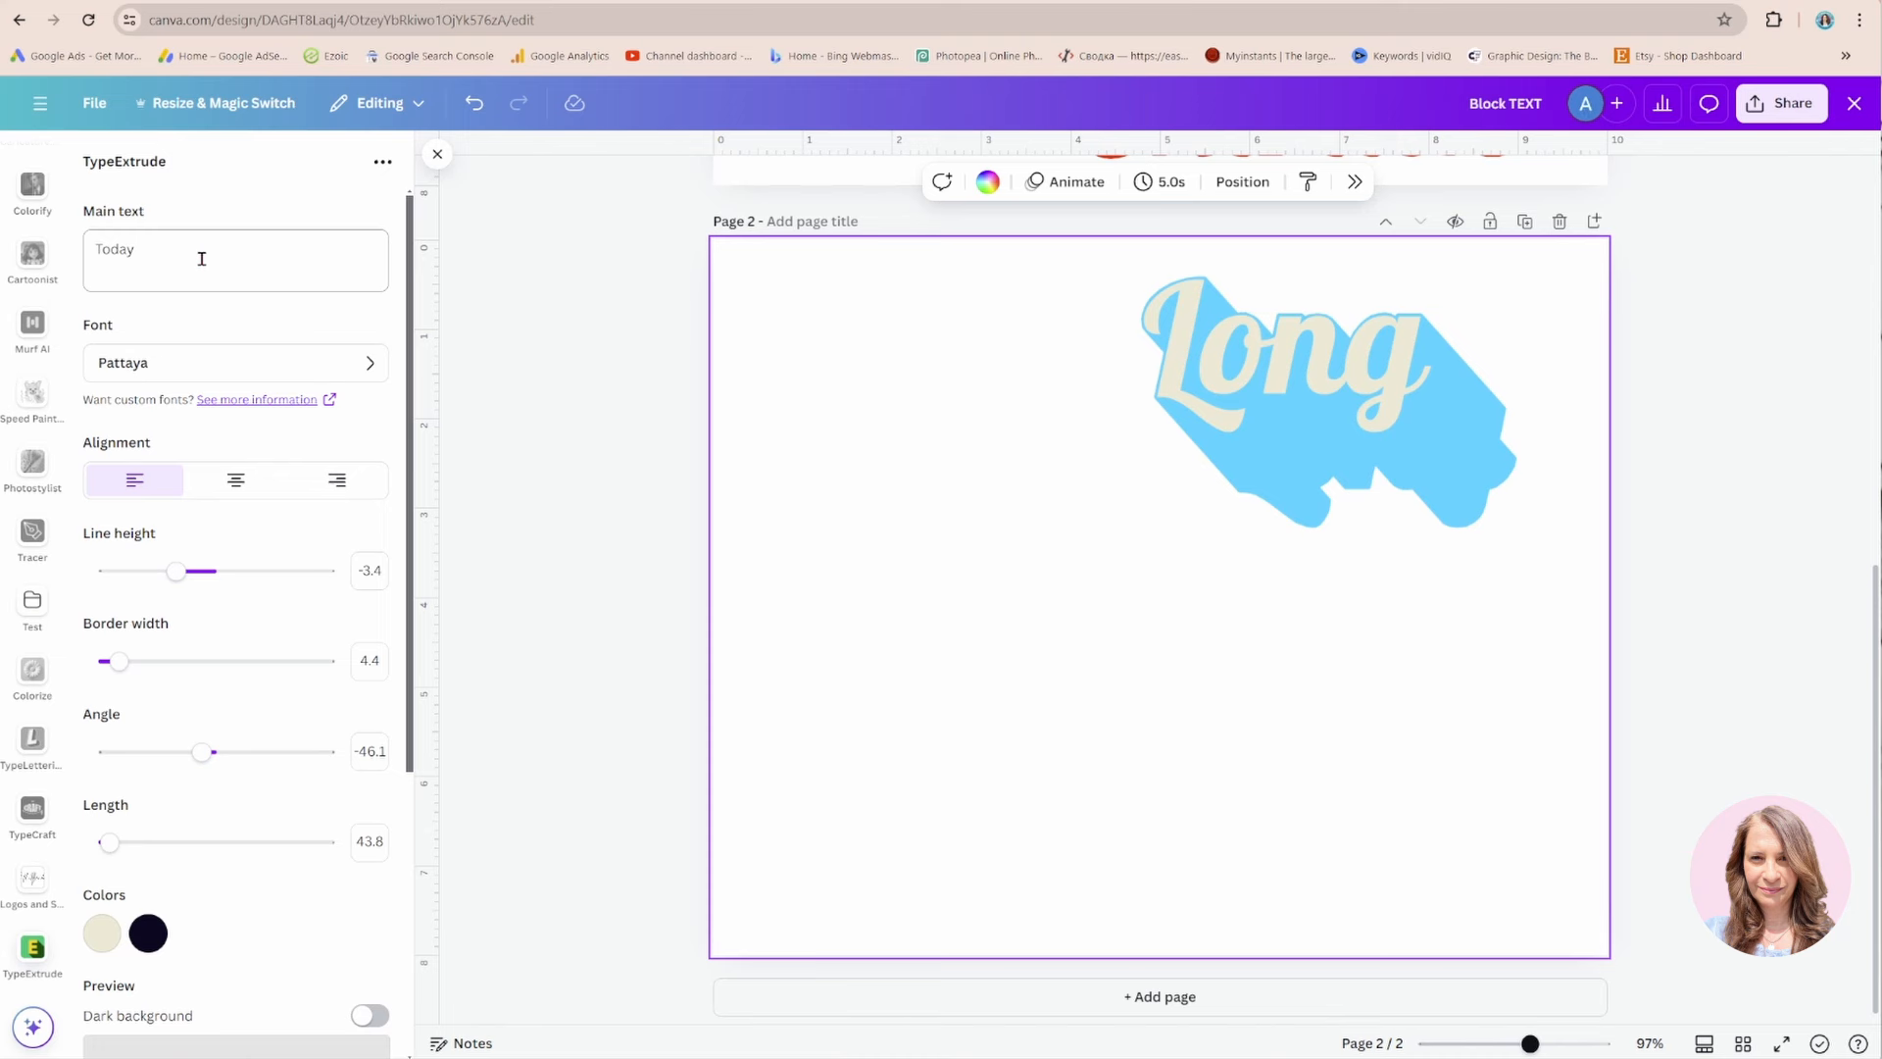
click(1262, 422)
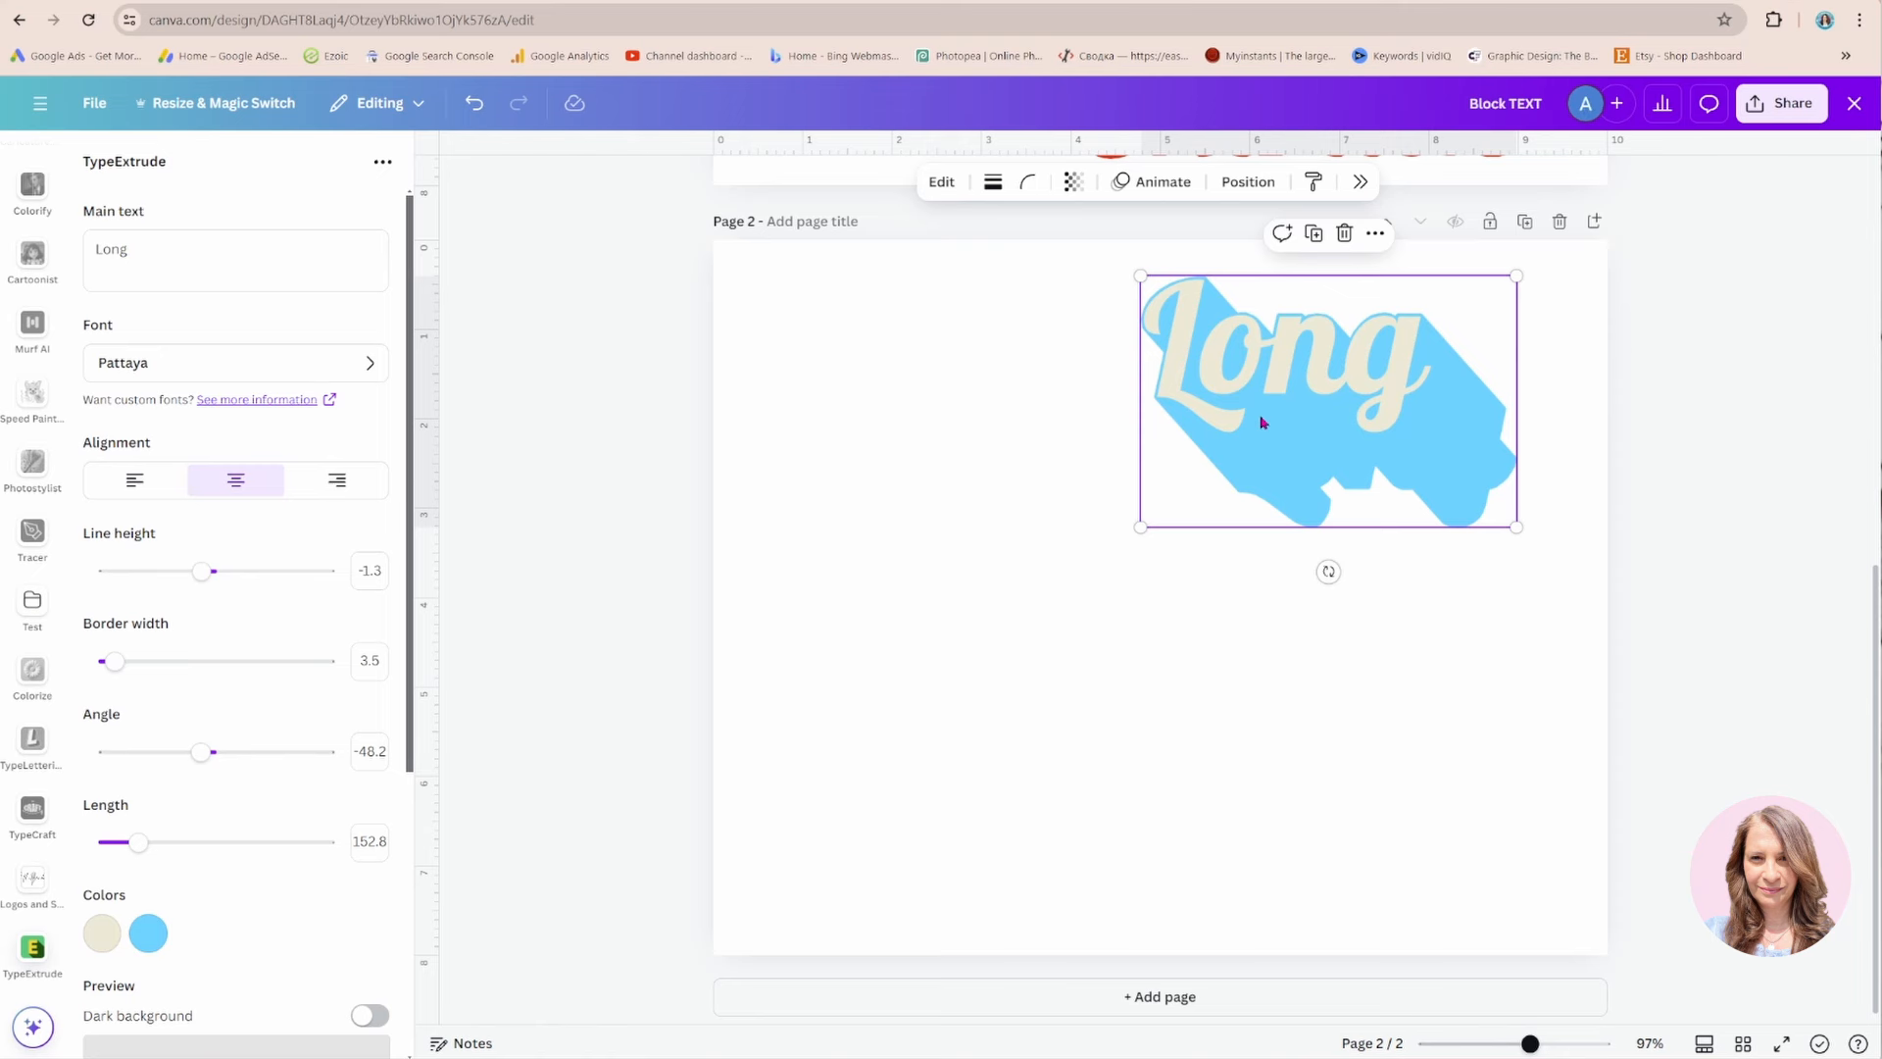
click(1314, 234)
drag(1303, 366, 1308, 530)
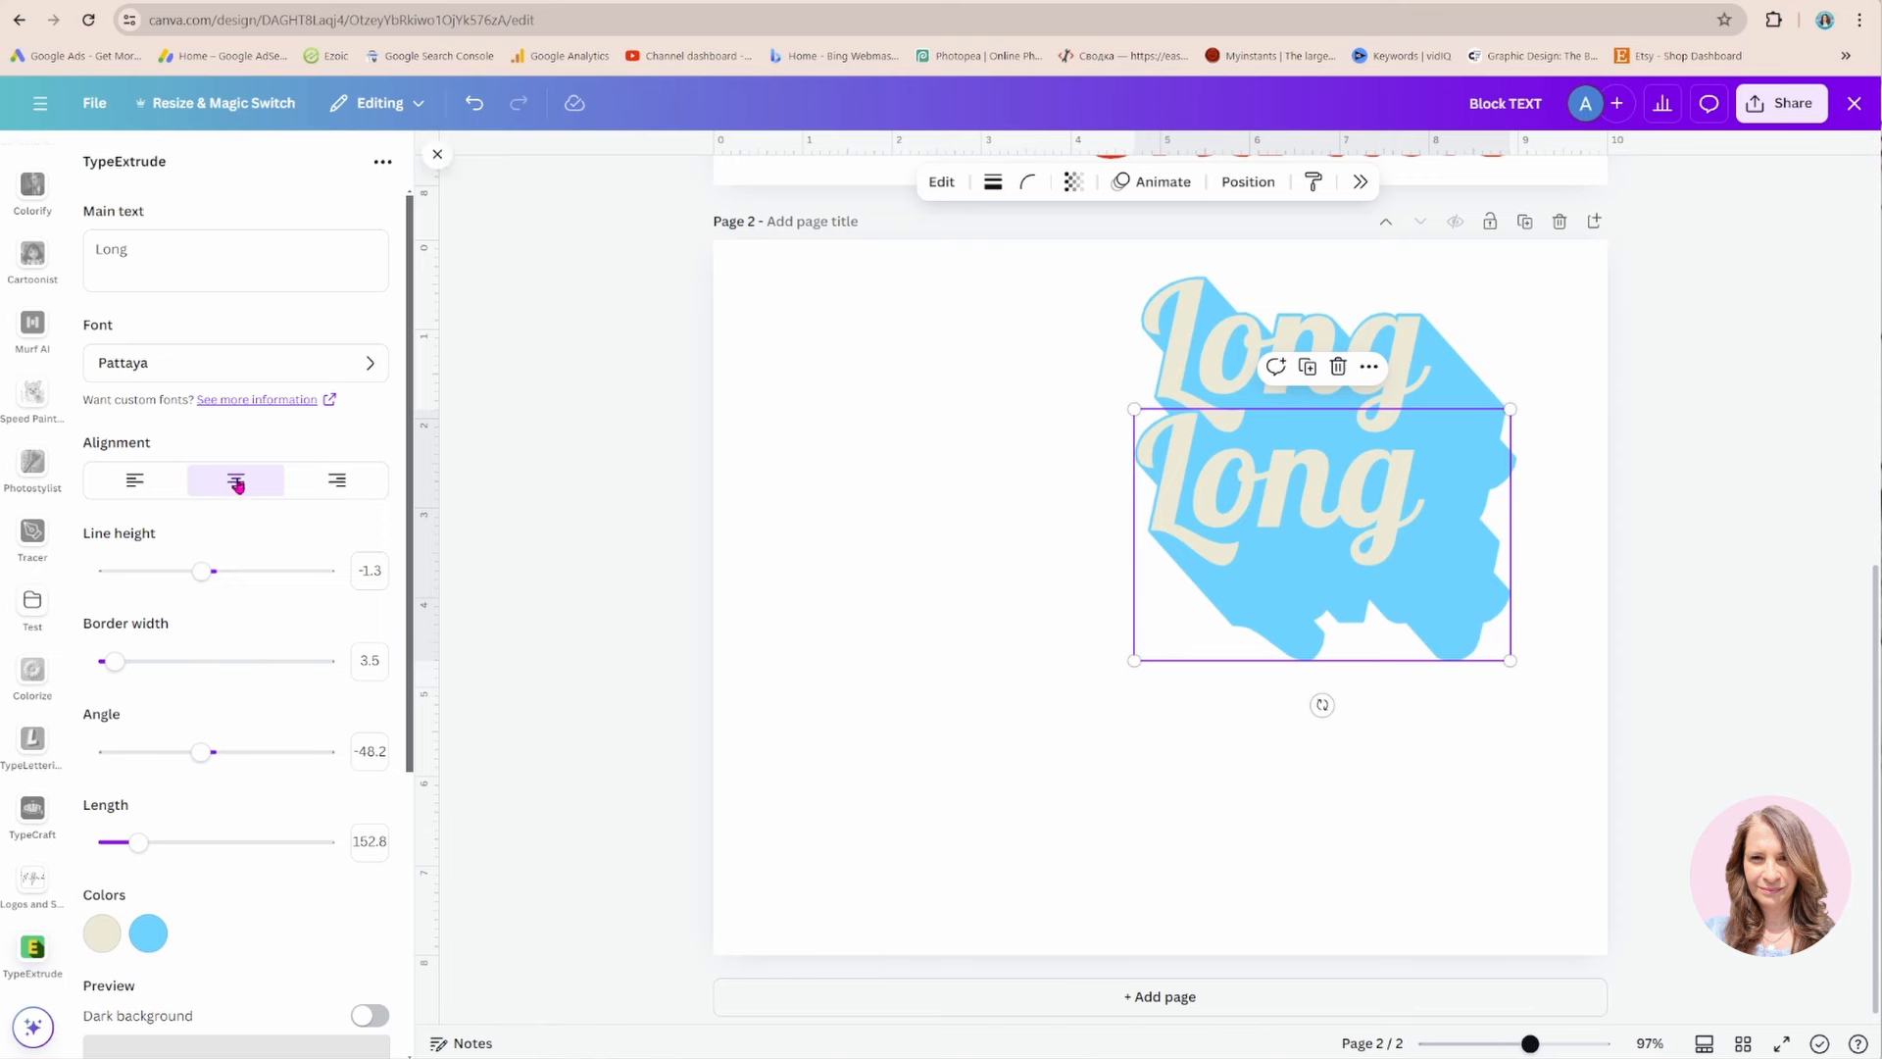
Recolor the lower "Long" copy's extruded shadow to bright green #00FF0A and update the element.
scroll(169, 633, down, 4)
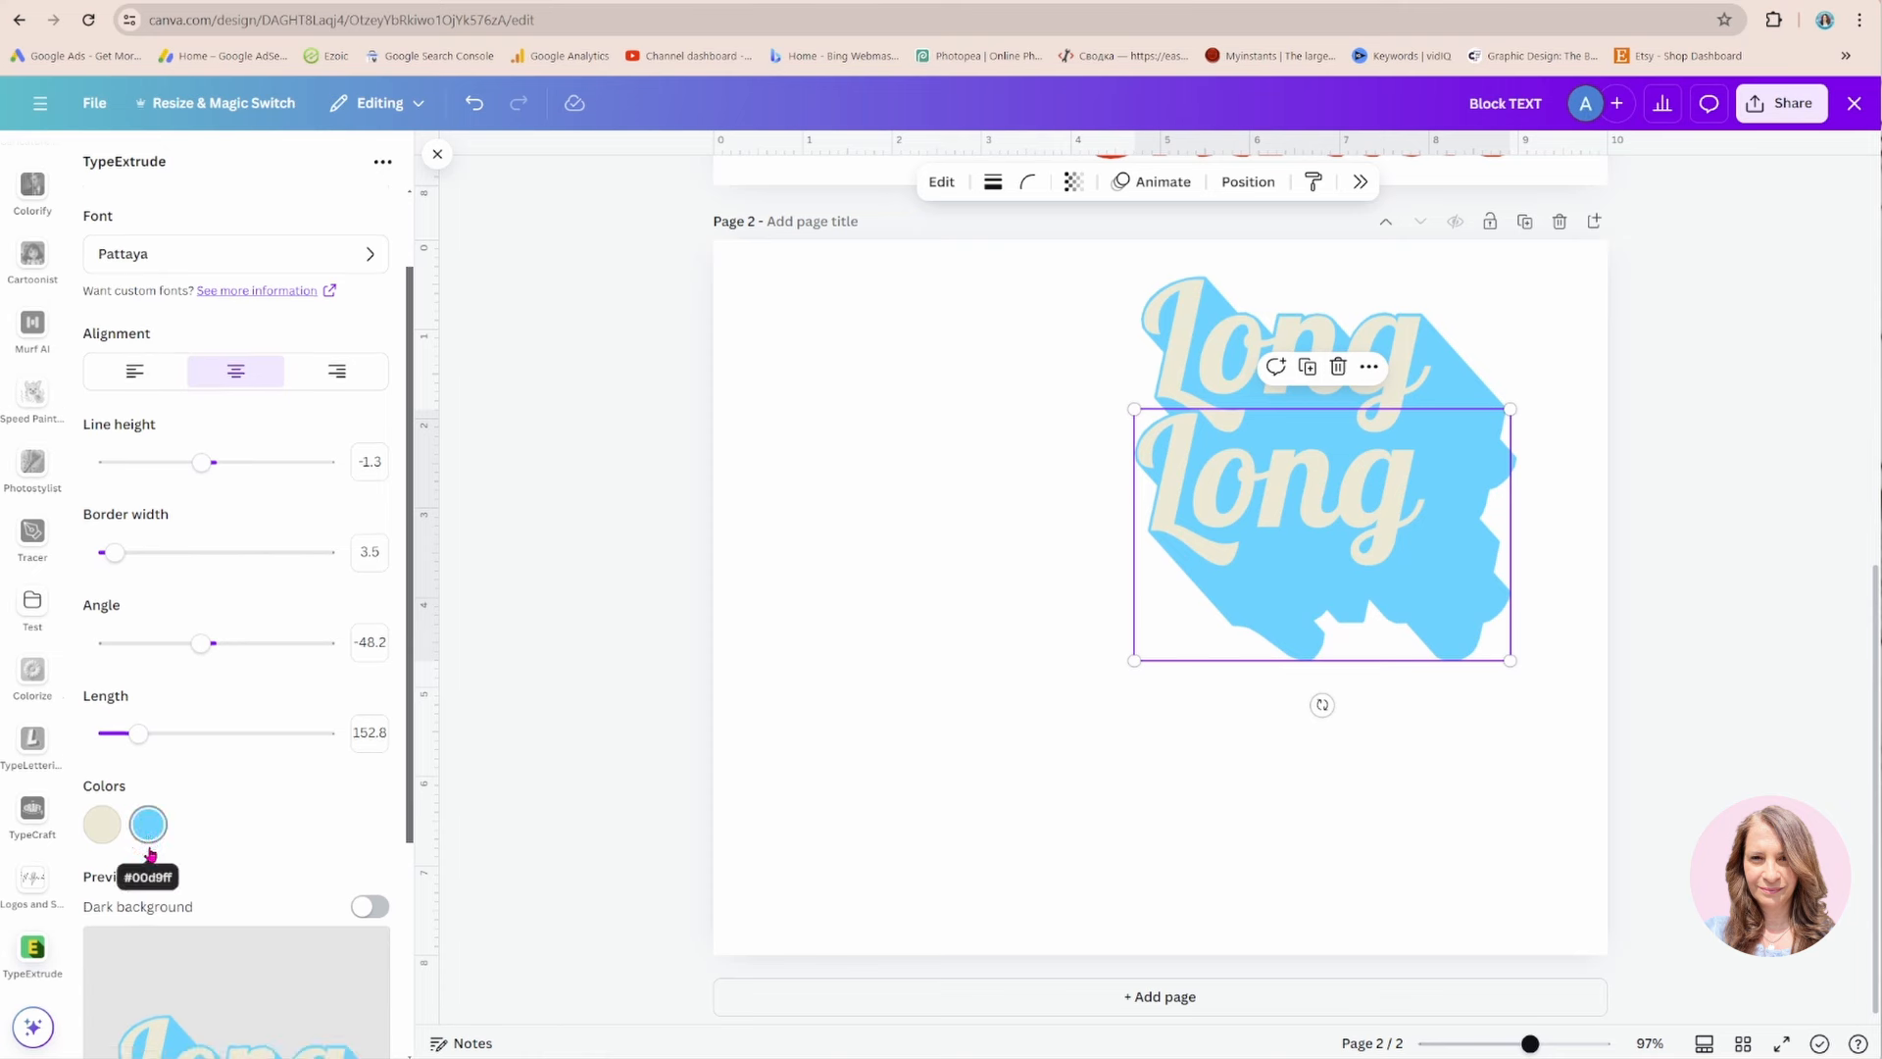
click(149, 545)
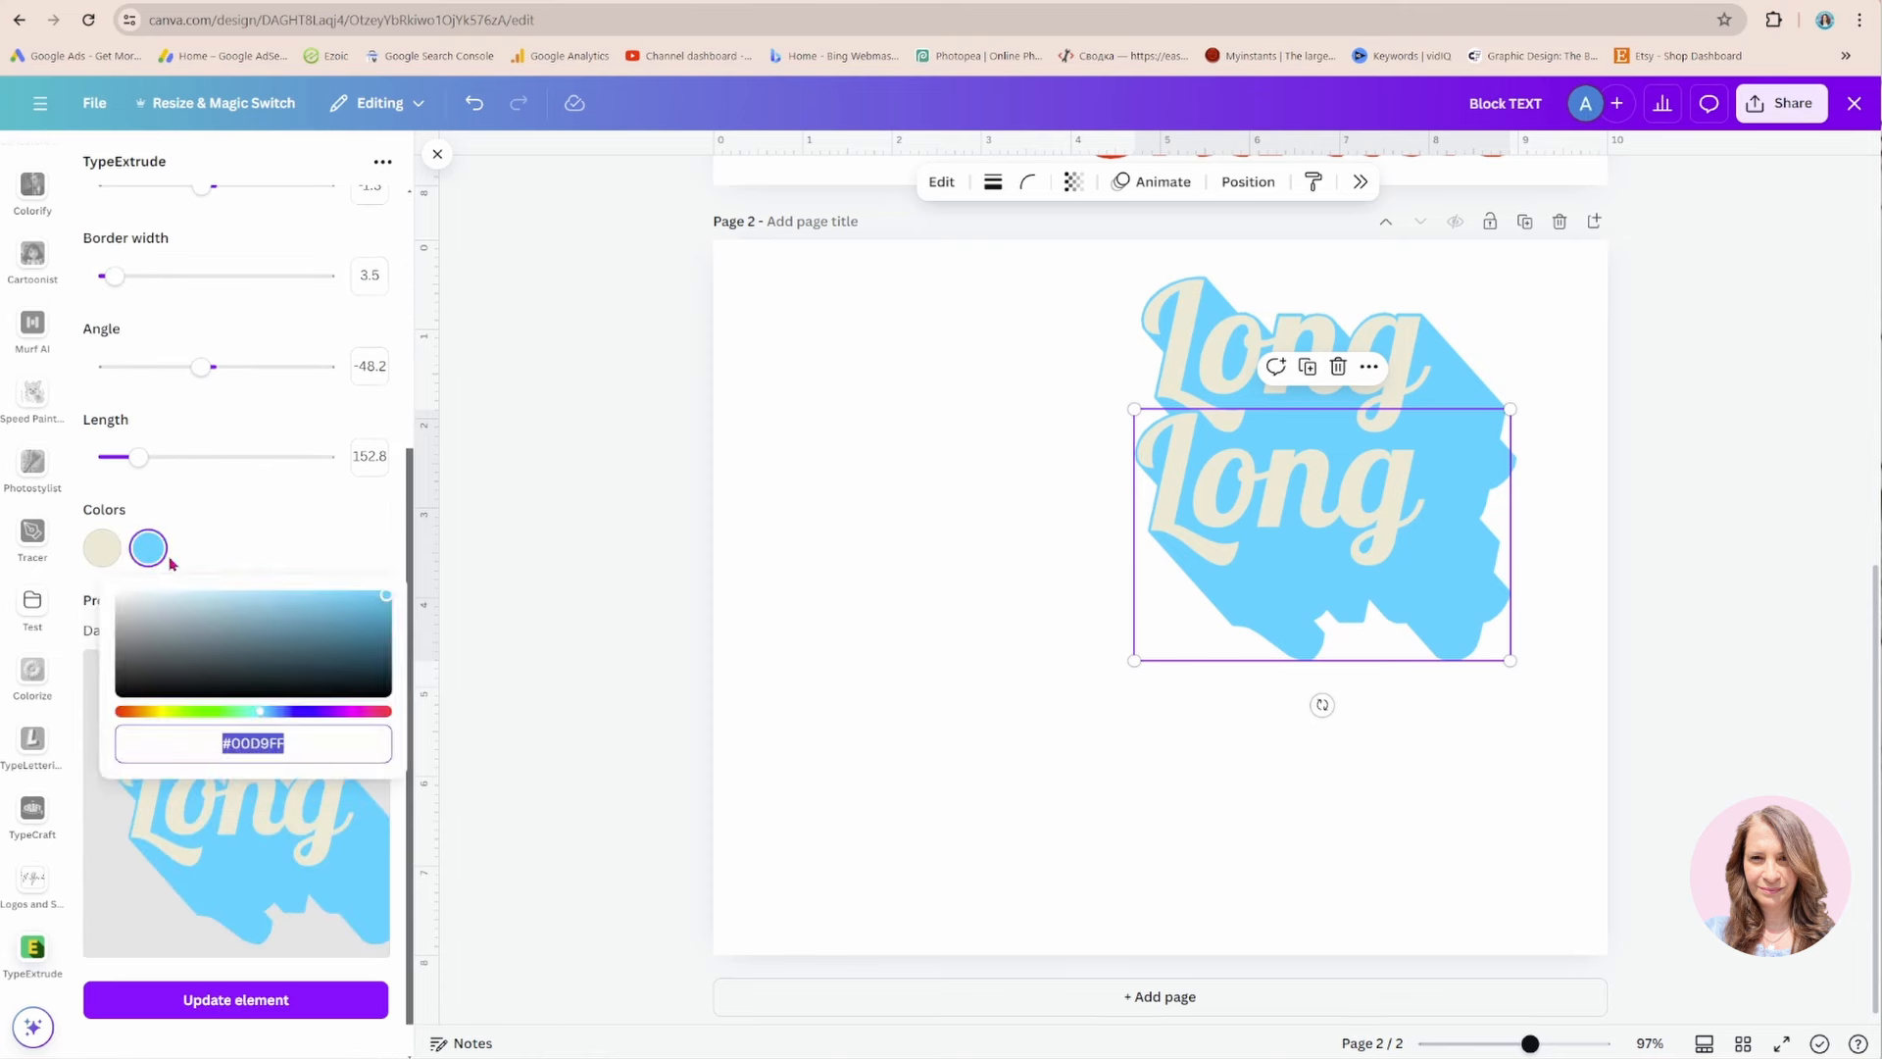
click(266, 716)
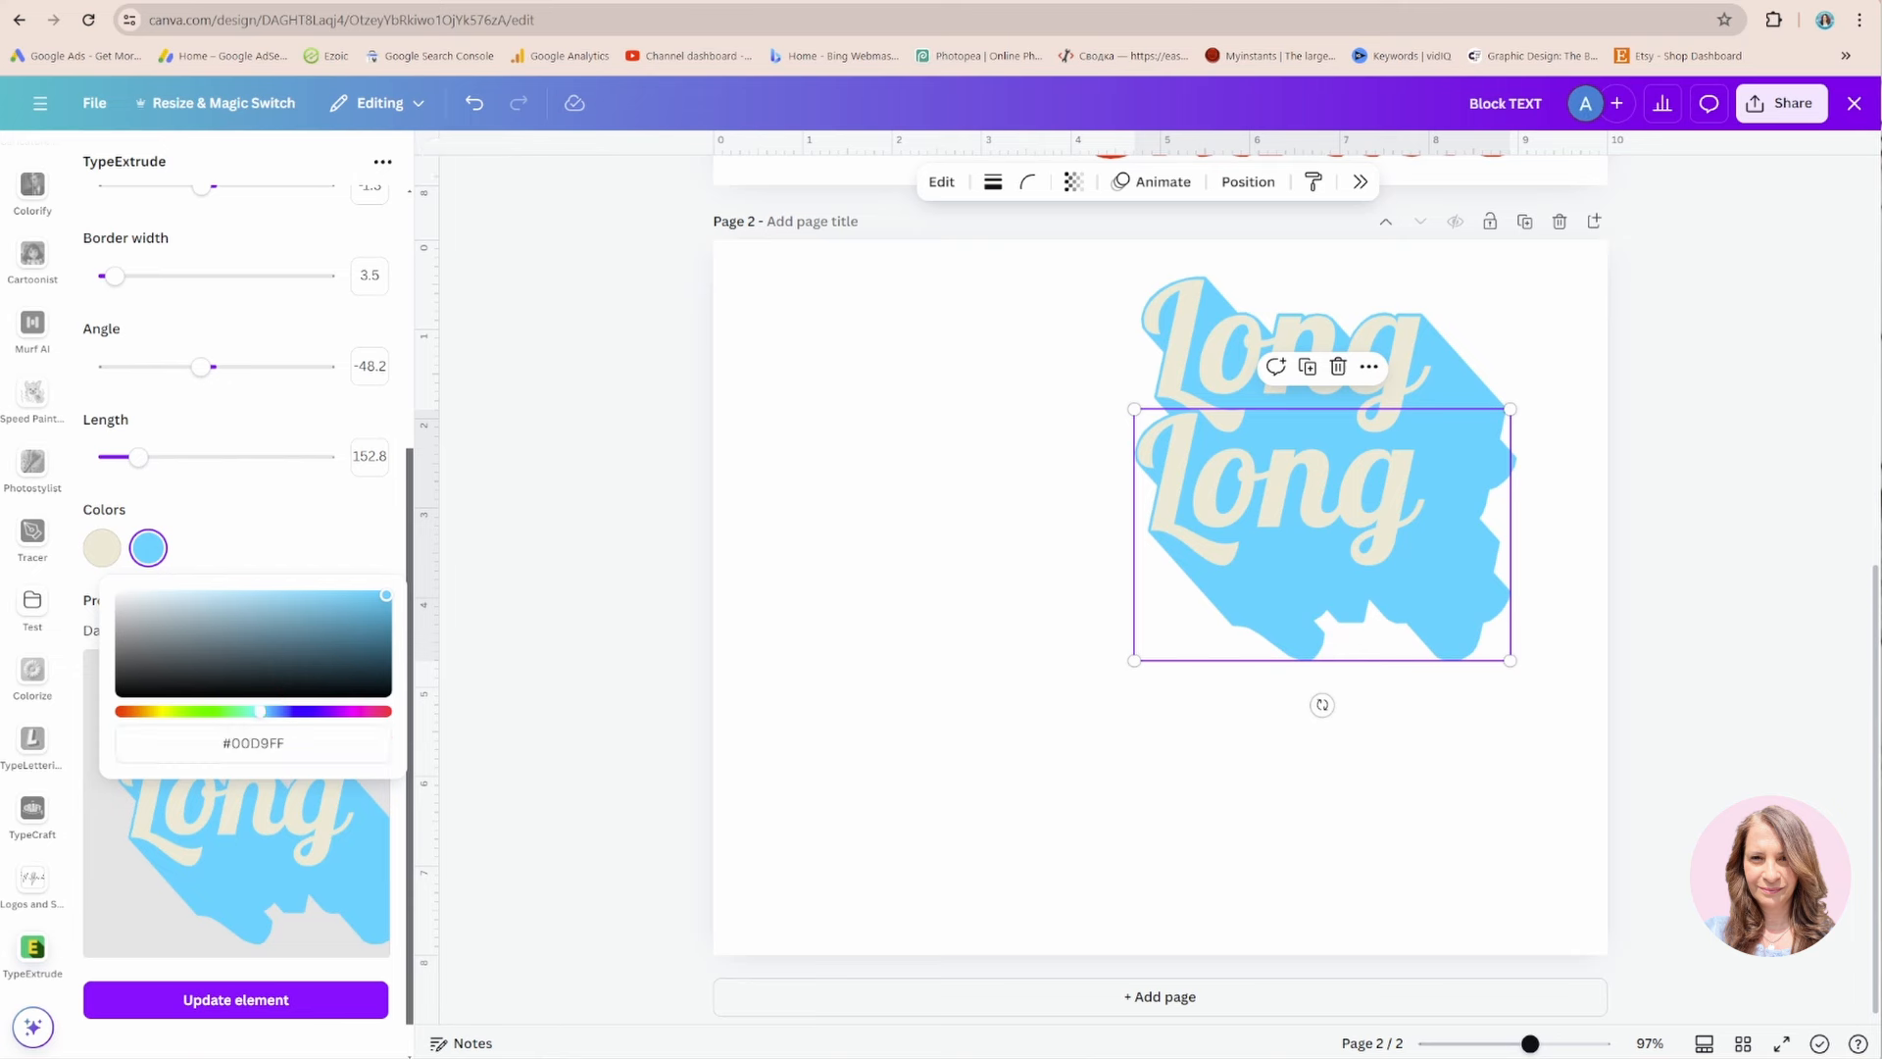
click(255, 712)
drag(255, 717, 211, 719)
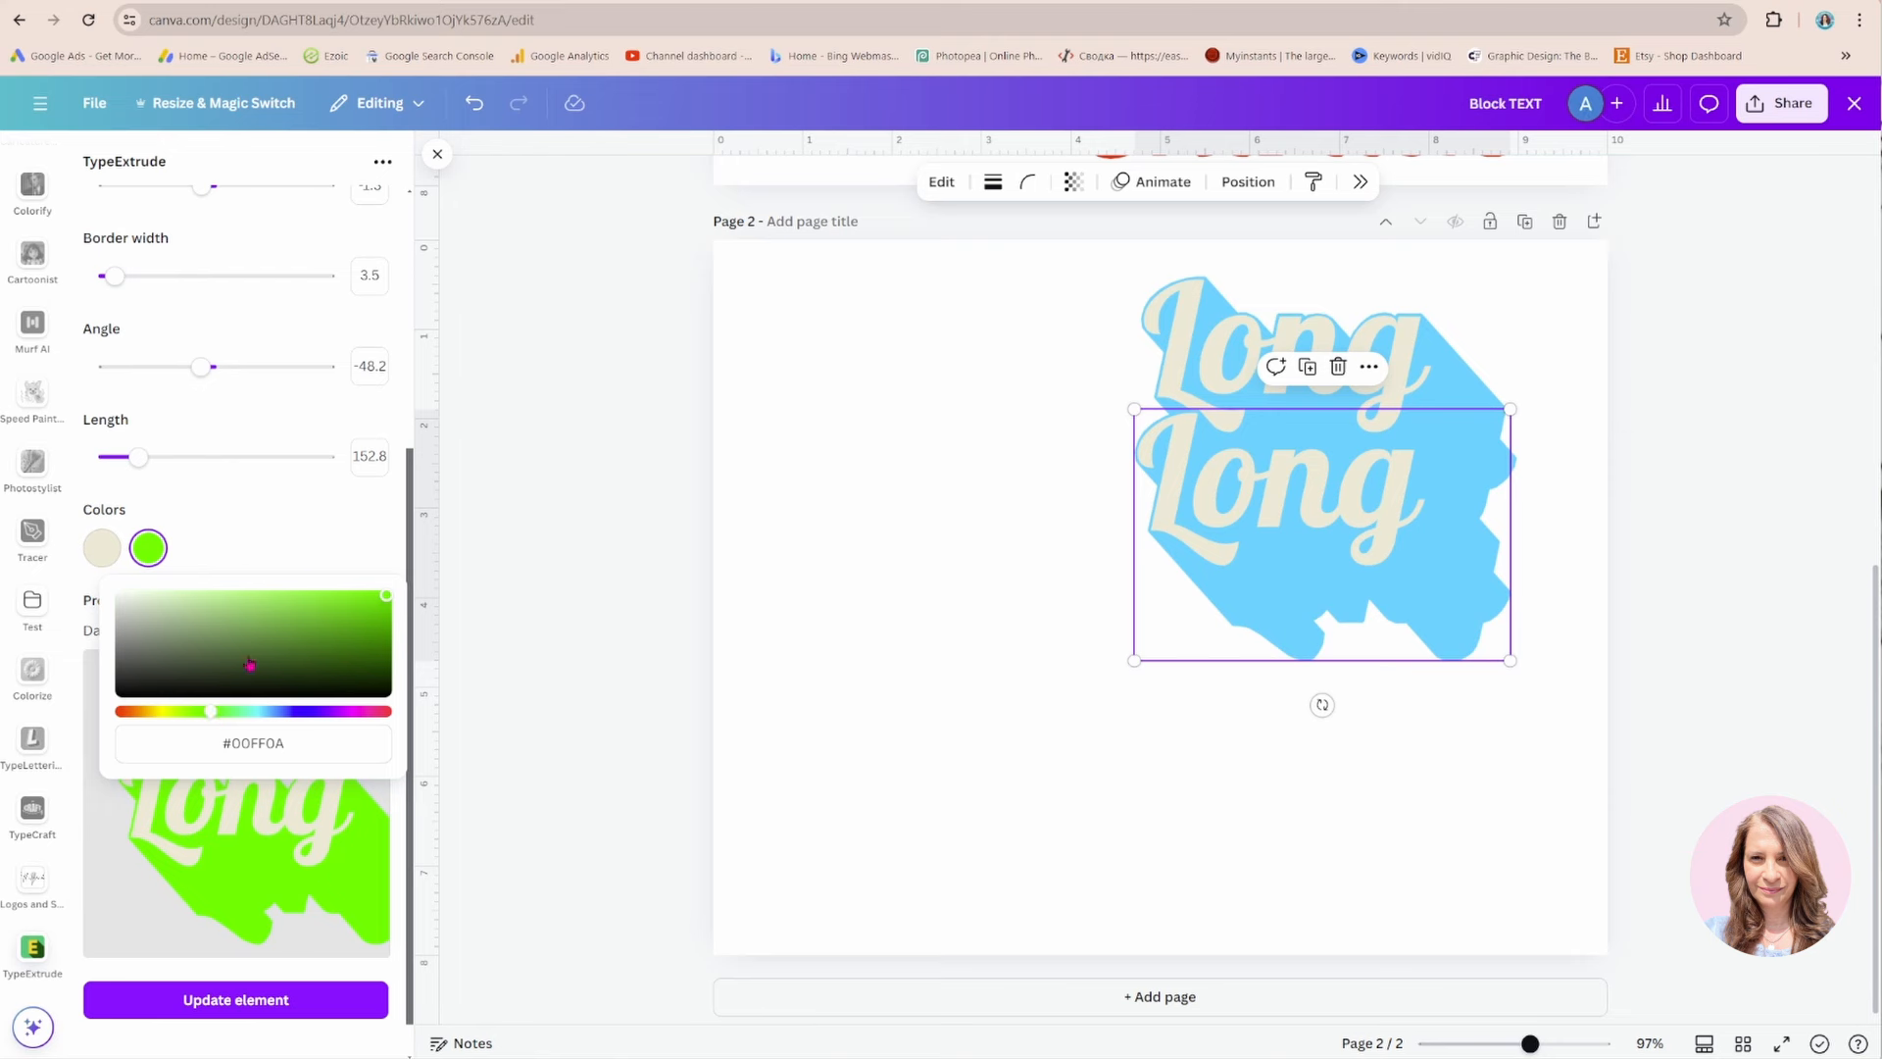
click(211, 996)
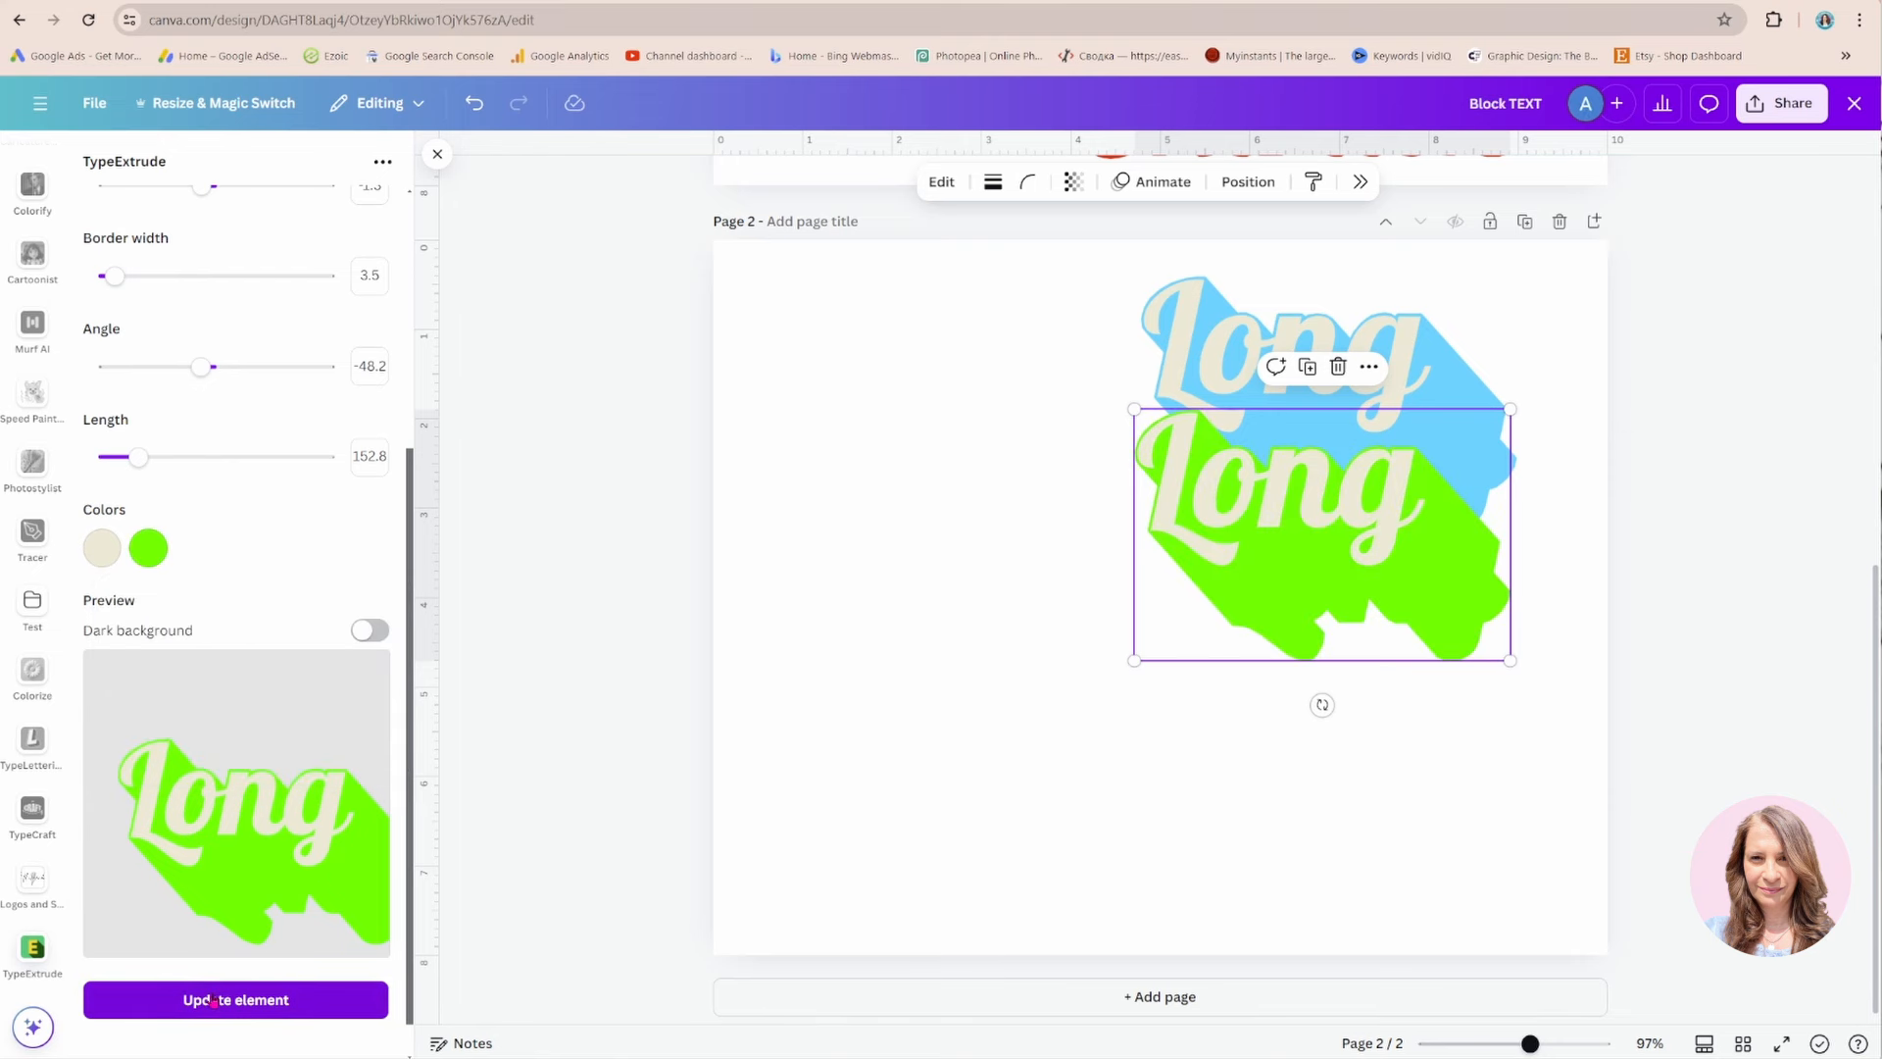
Change the green copy's main text to "Shadow" and update the element on the page.
scroll(324, 735, up, 5)
click(200, 263)
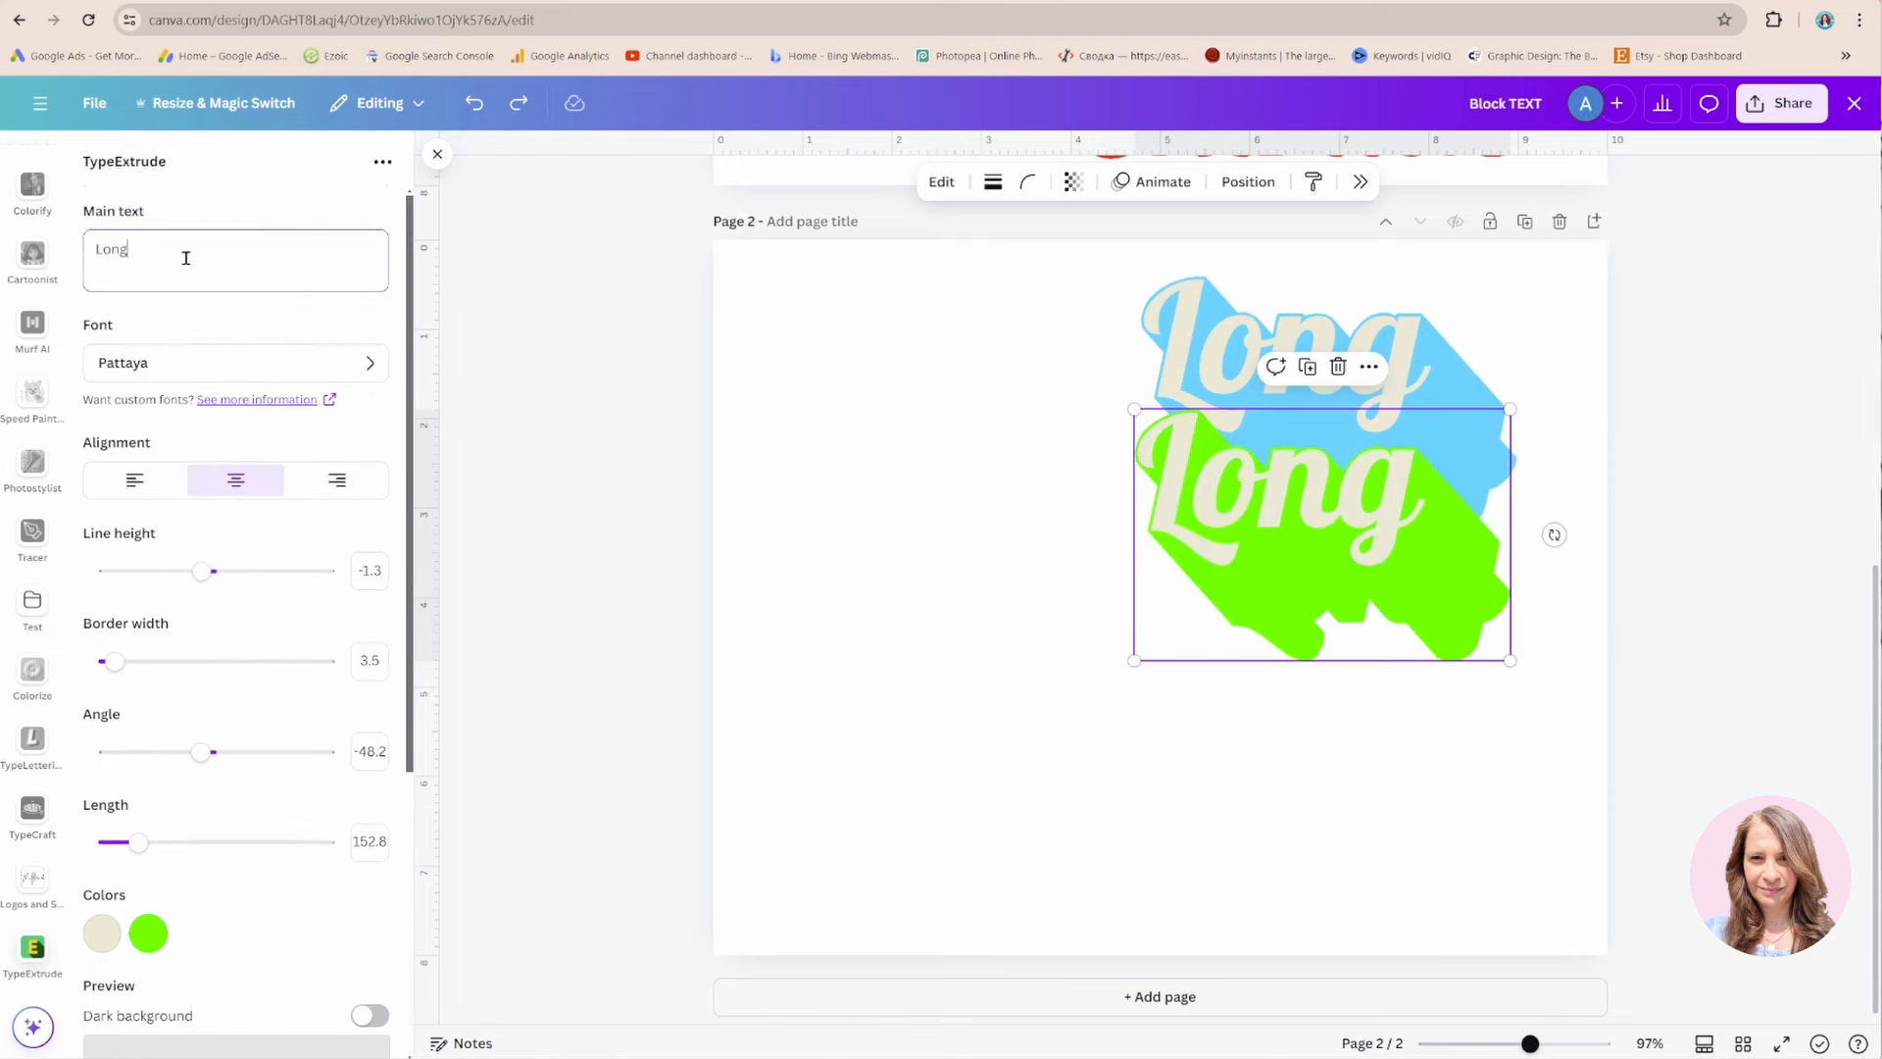
key(ctrl+a)
text(Shadow)
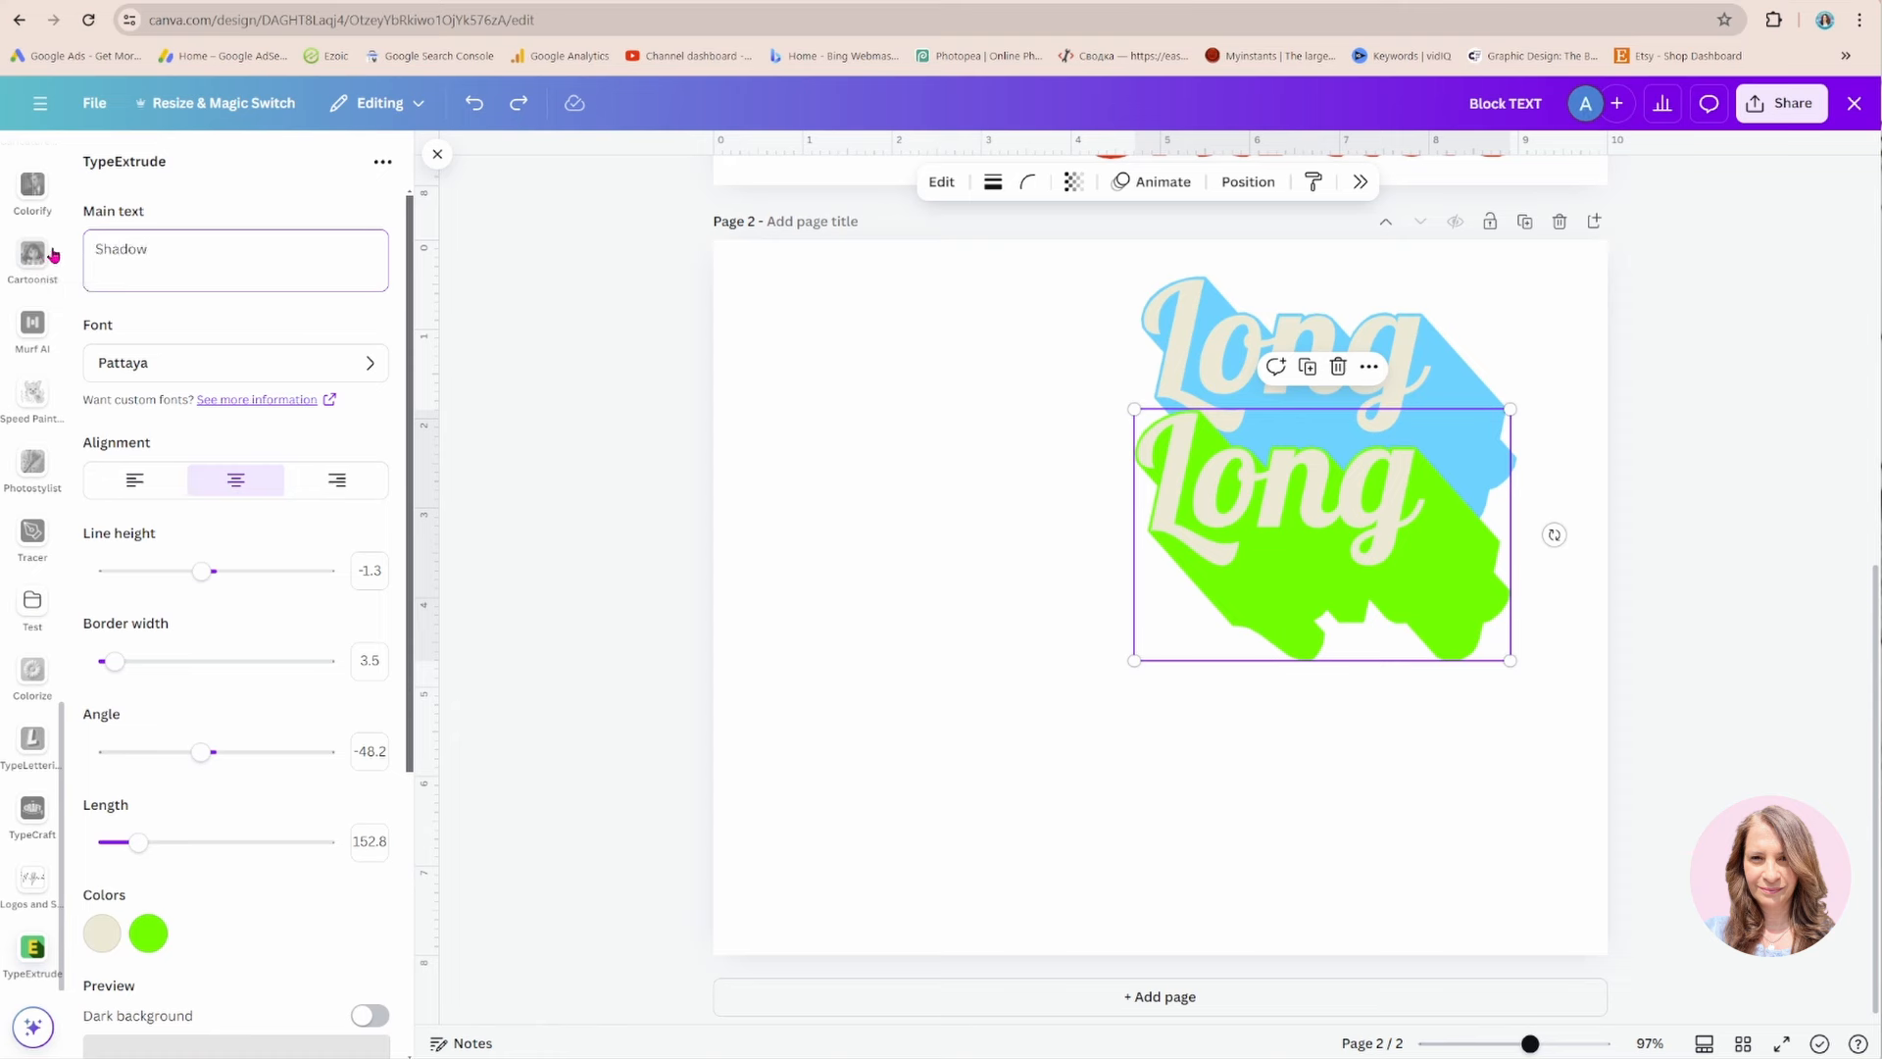
scroll(193, 465, down, 1)
scroll(195, 481, down, 4)
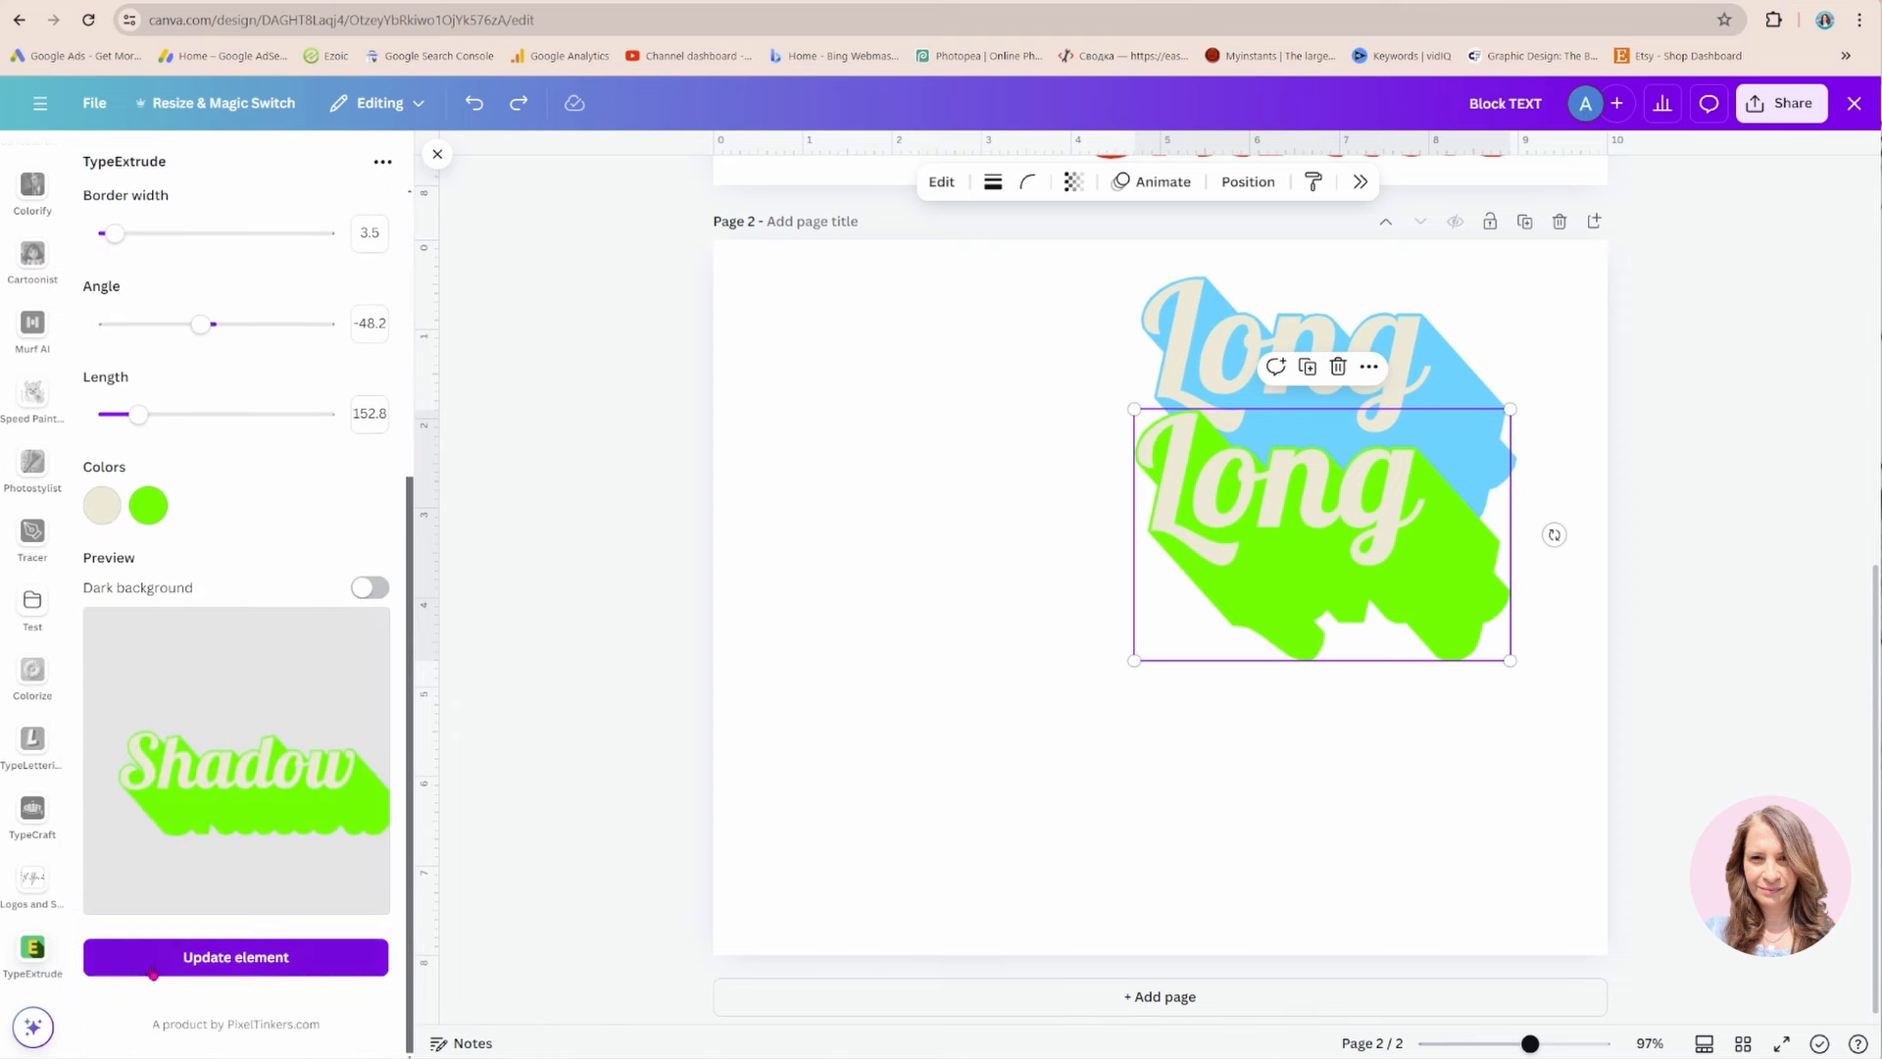
click(153, 971)
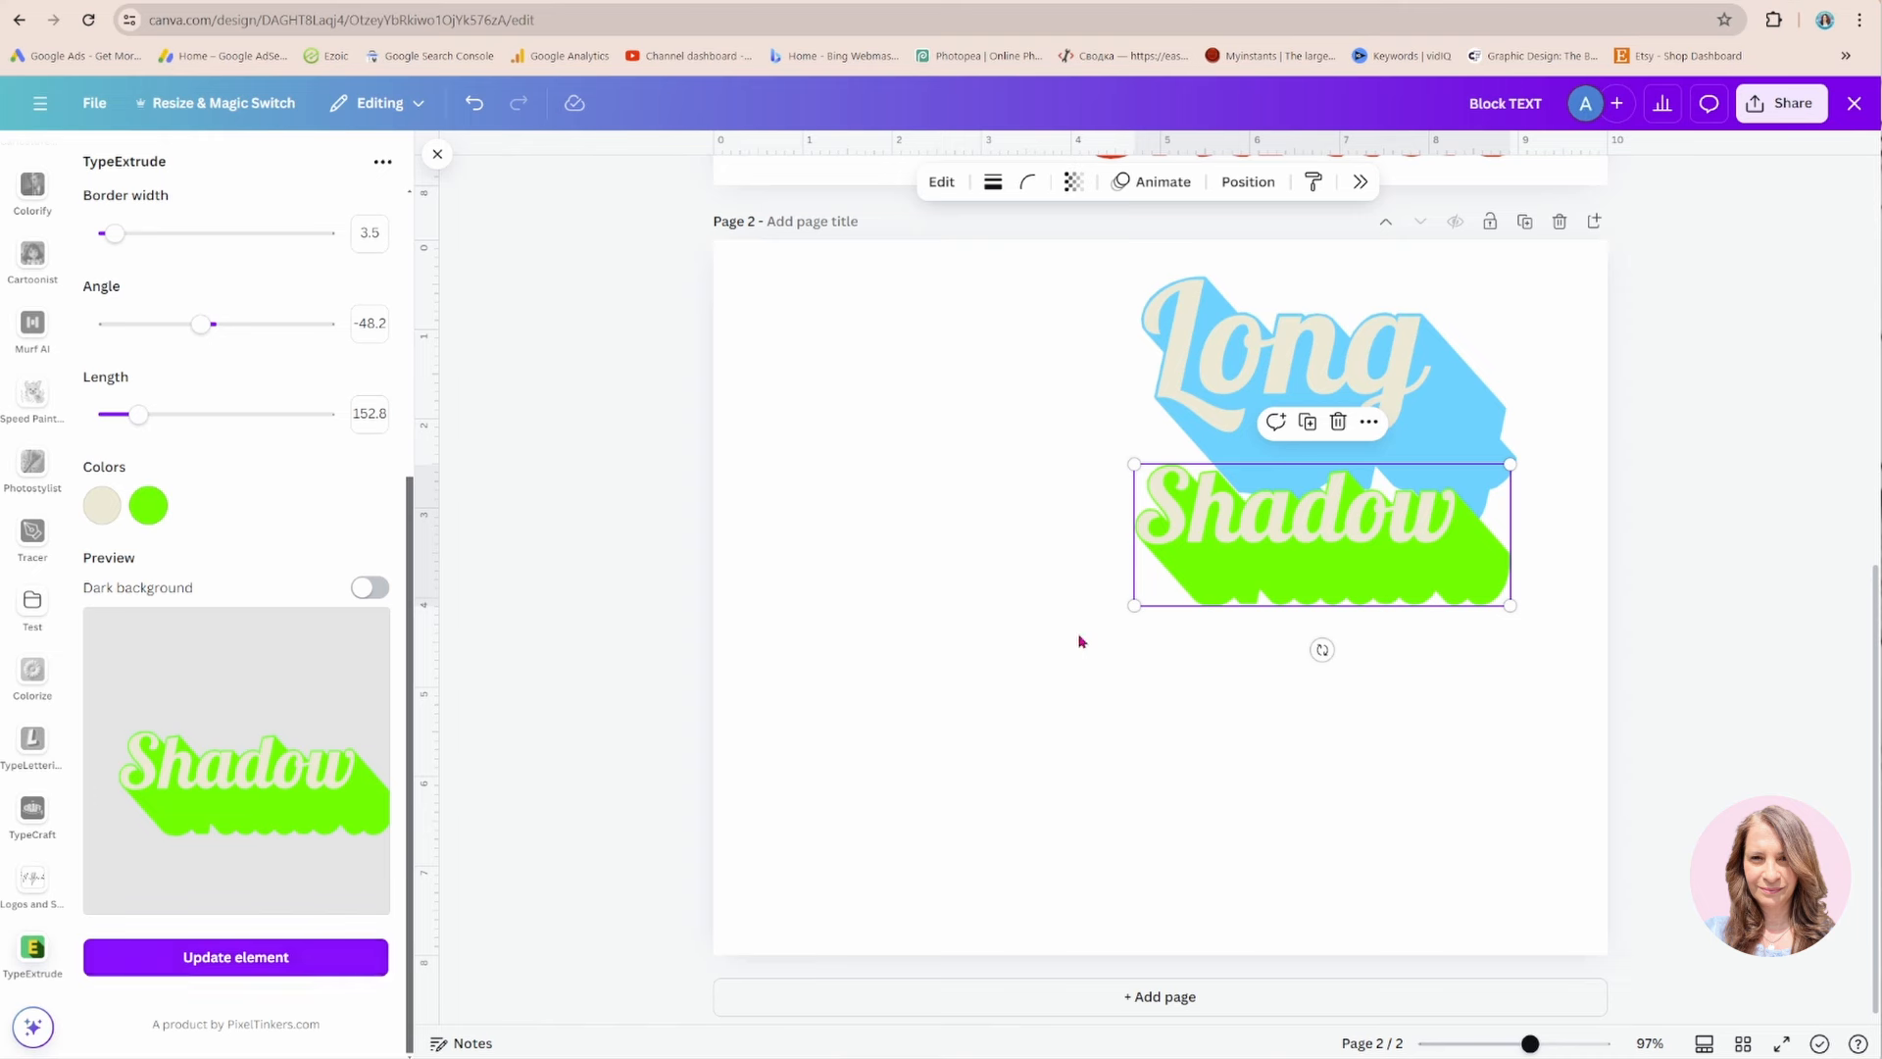
Move "Shadow" up beneath "Long" and slightly enlarge both words so they stack closely together.
drag(1242, 540, 1248, 490)
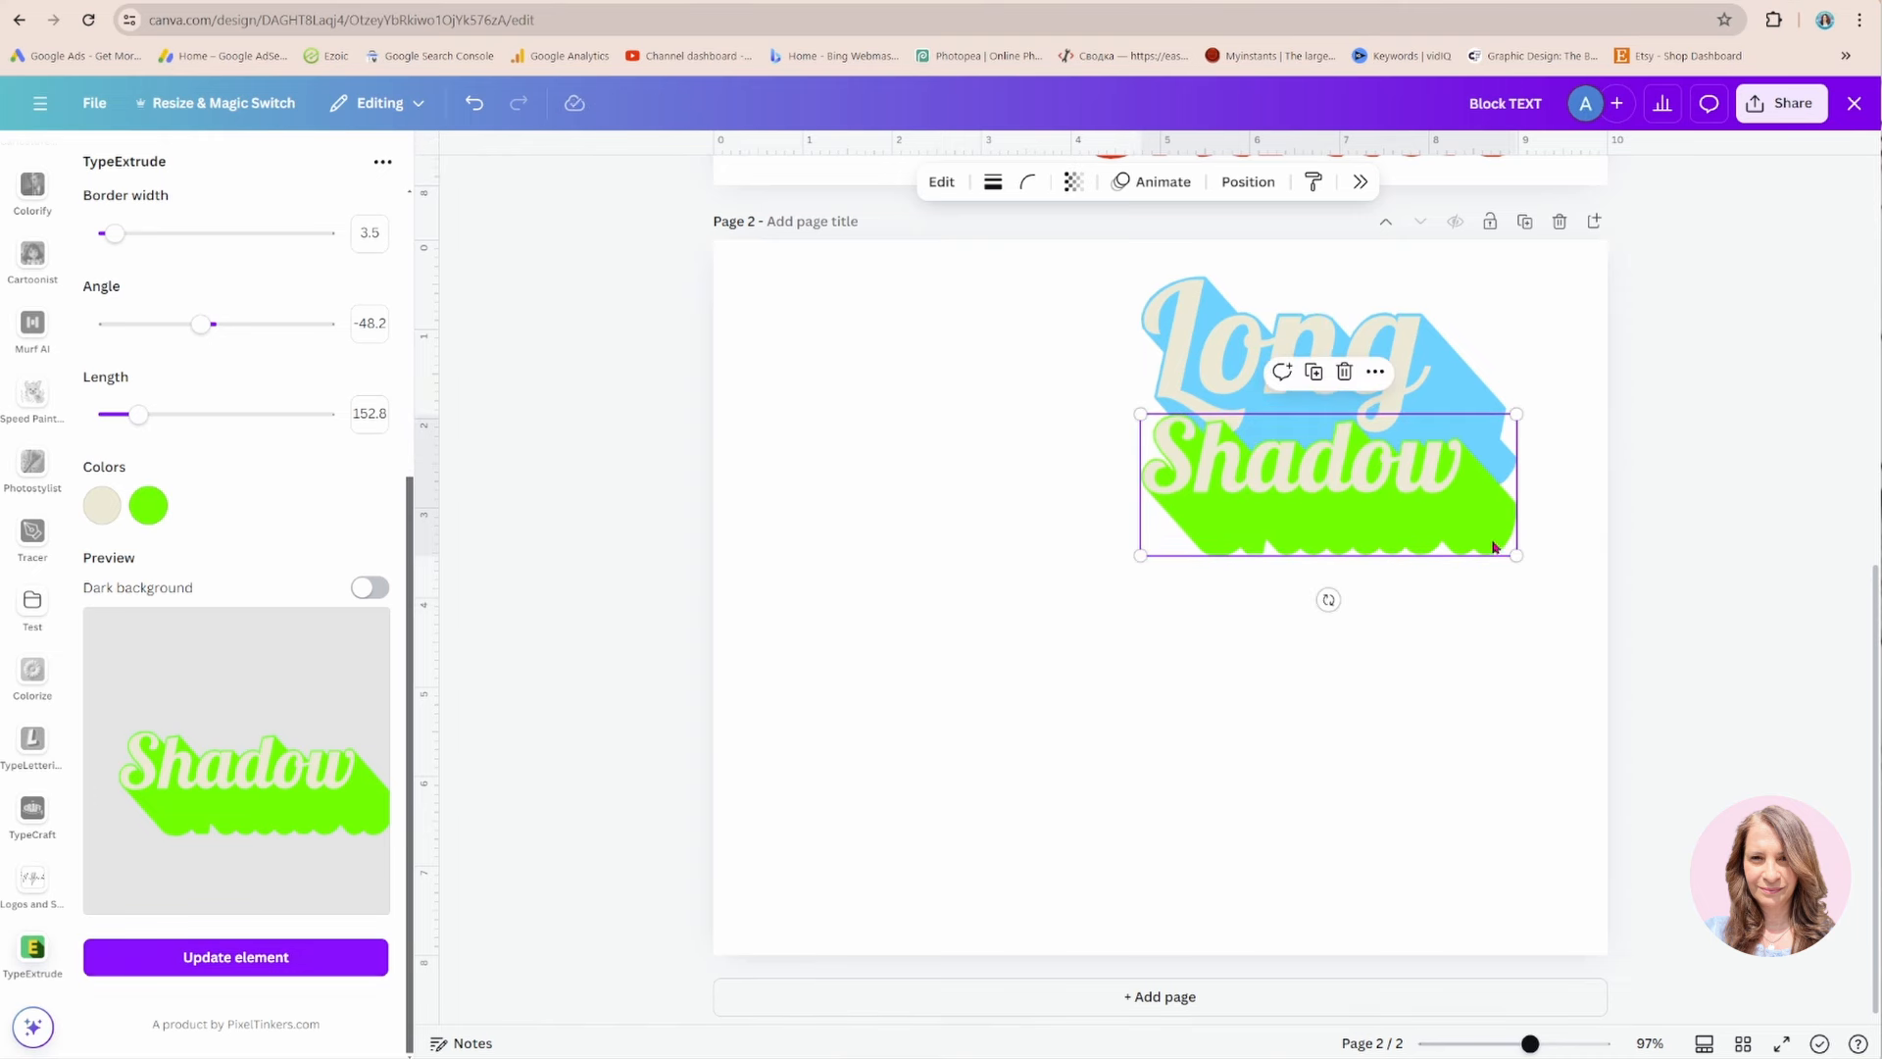
drag(1517, 556, 1556, 580)
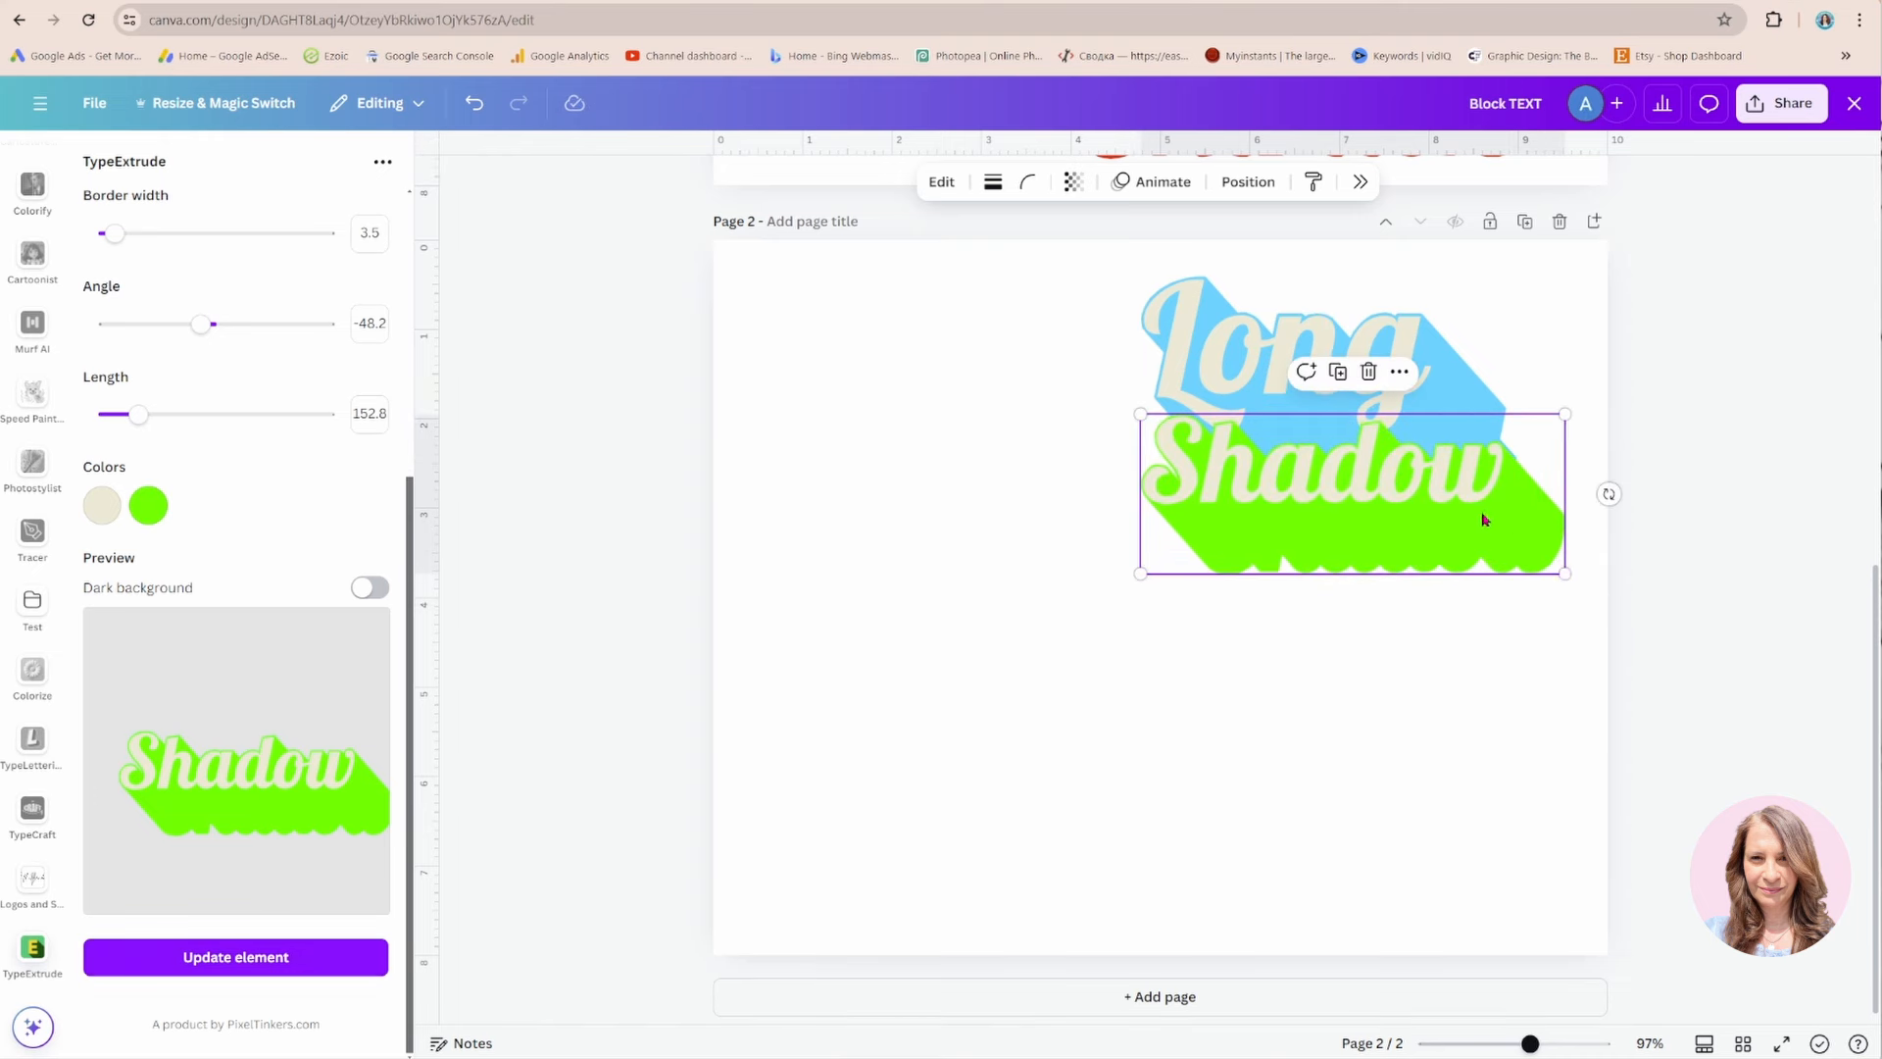
drag(1483, 517, 1537, 538)
click(1468, 442)
click(1085, 326)
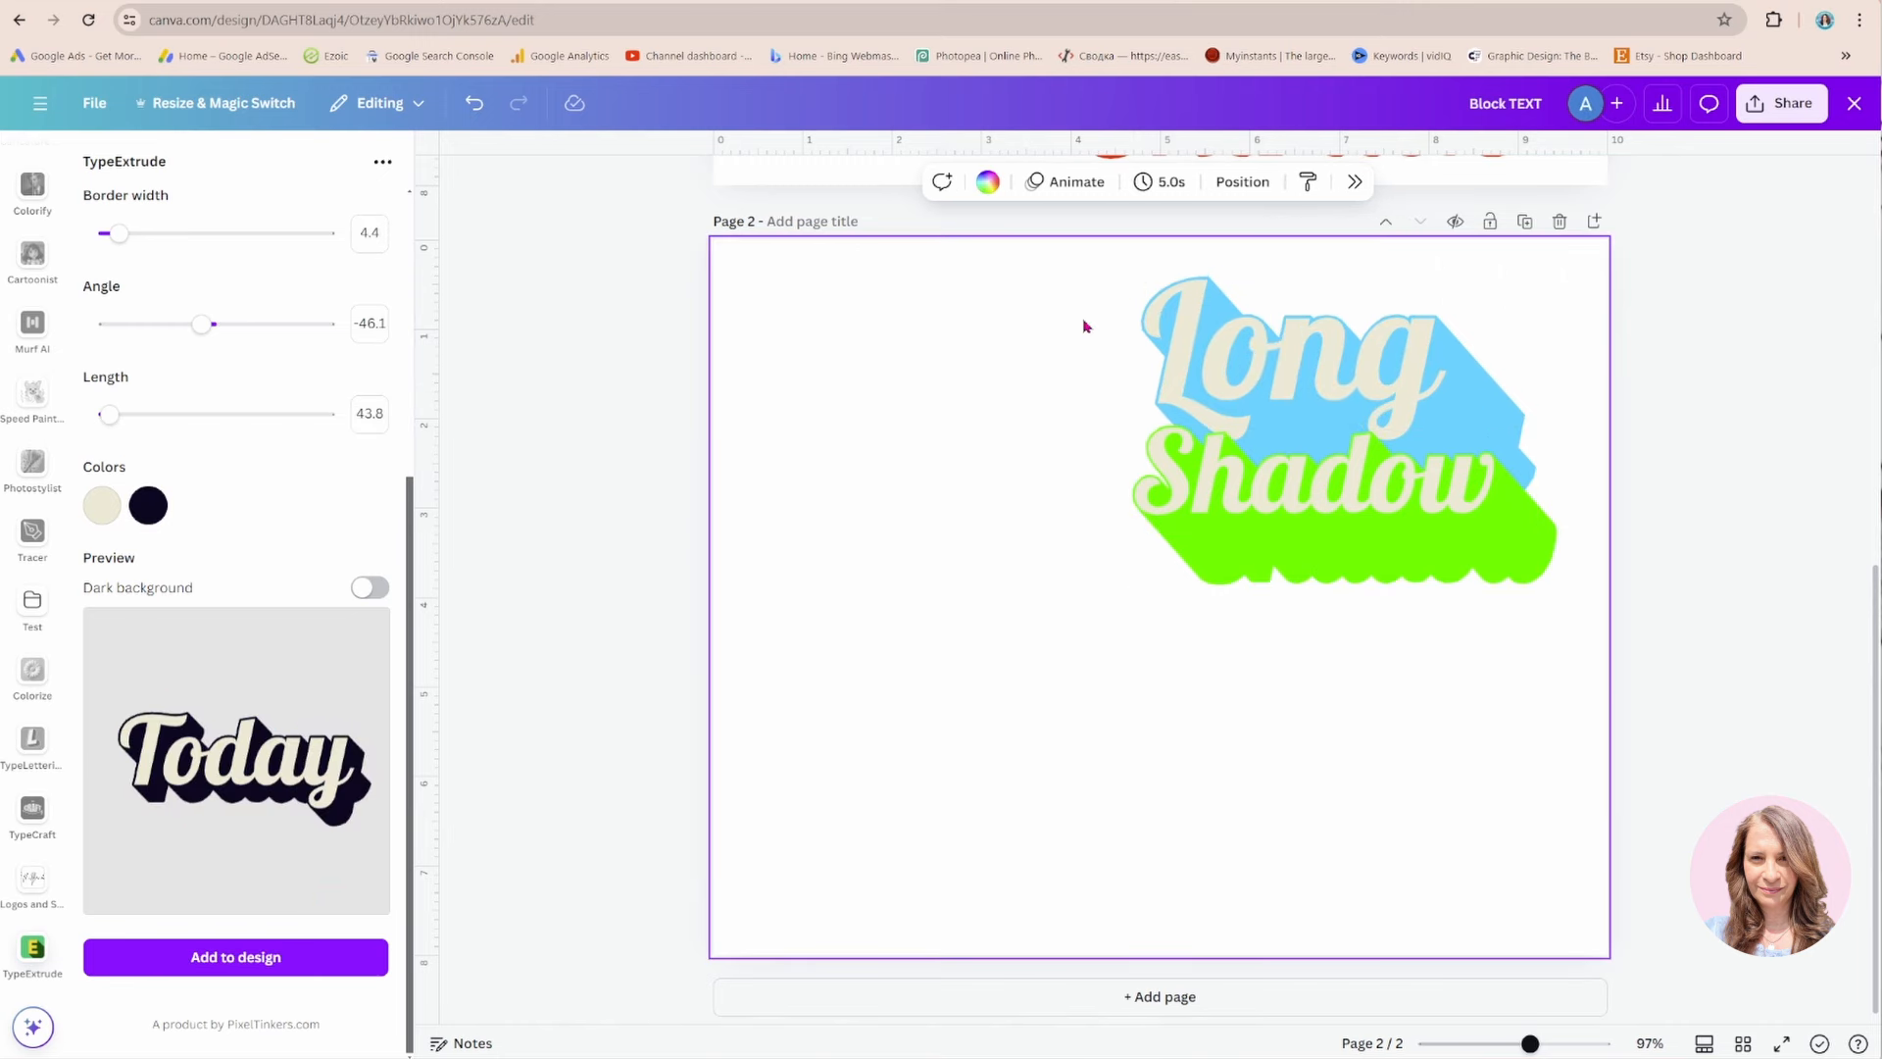
Duplicate the green "Shadow" element below the original and set the copy's main text to "Text".
click(1198, 512)
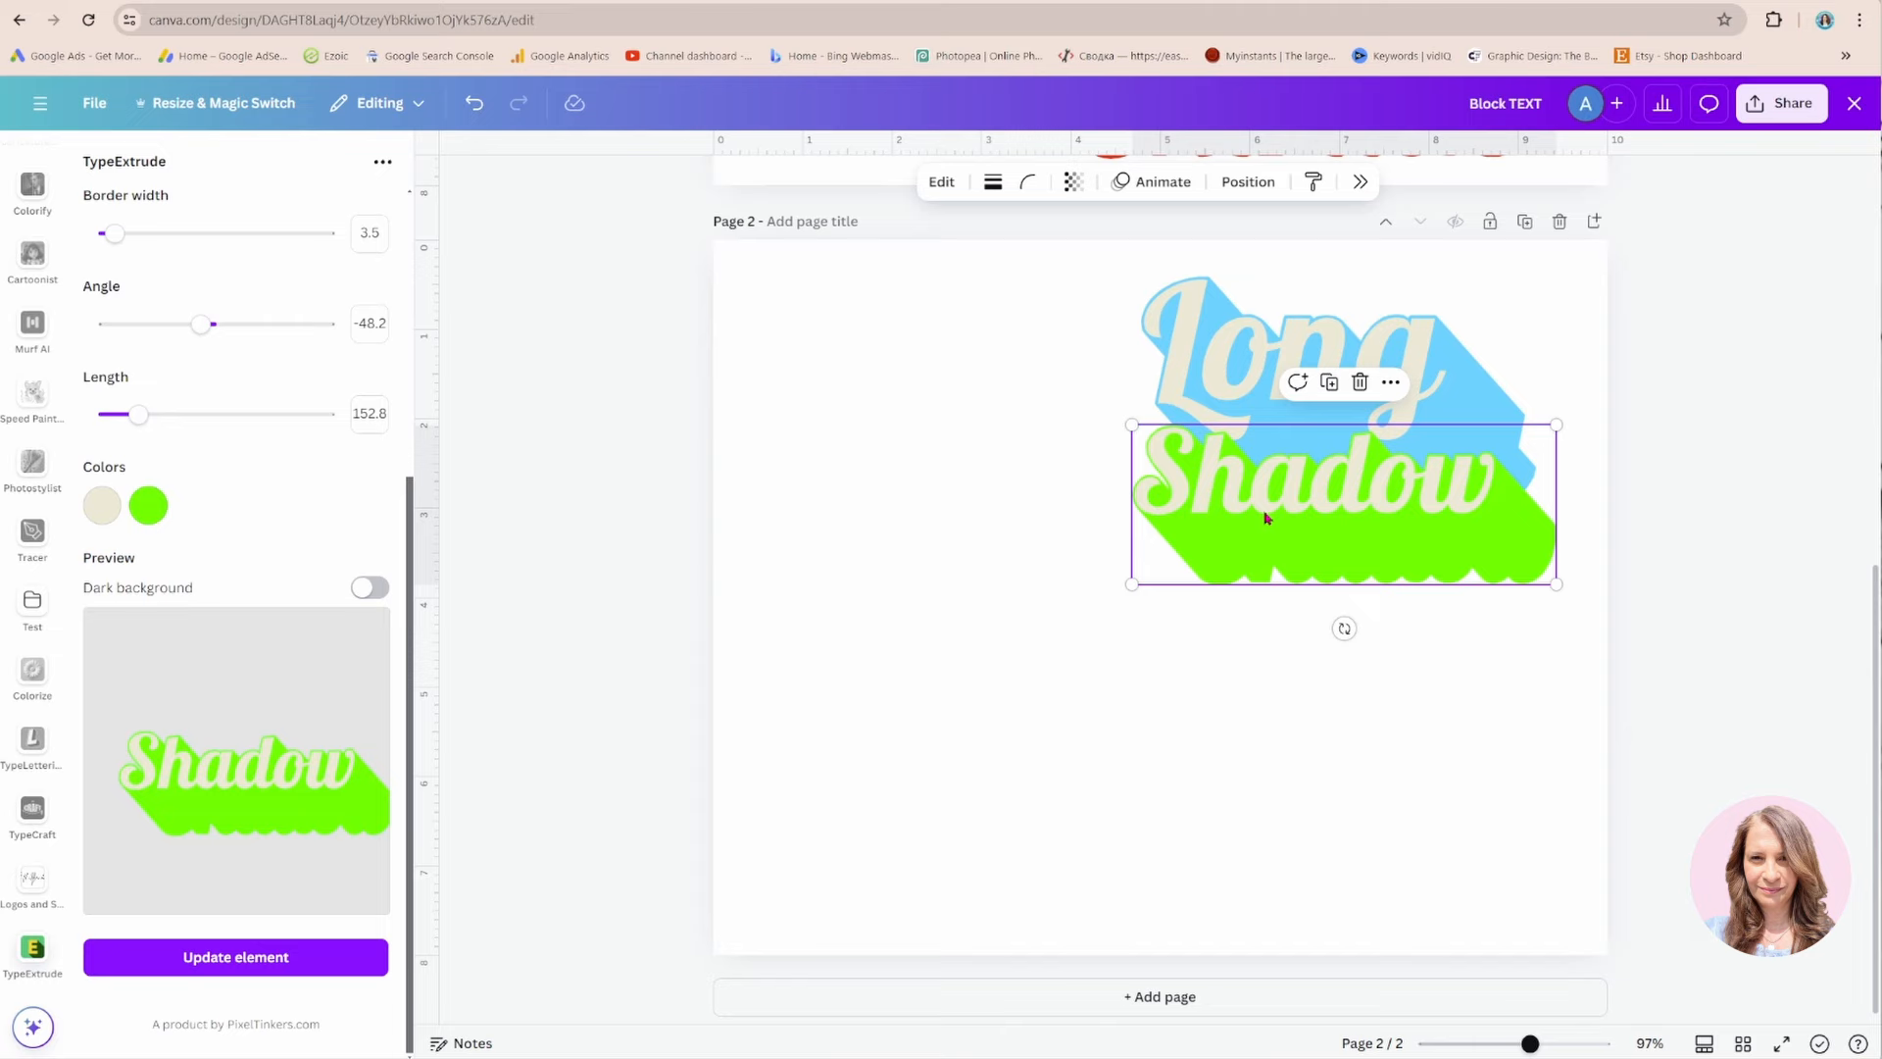
click(1329, 382)
drag(1240, 472, 1240, 555)
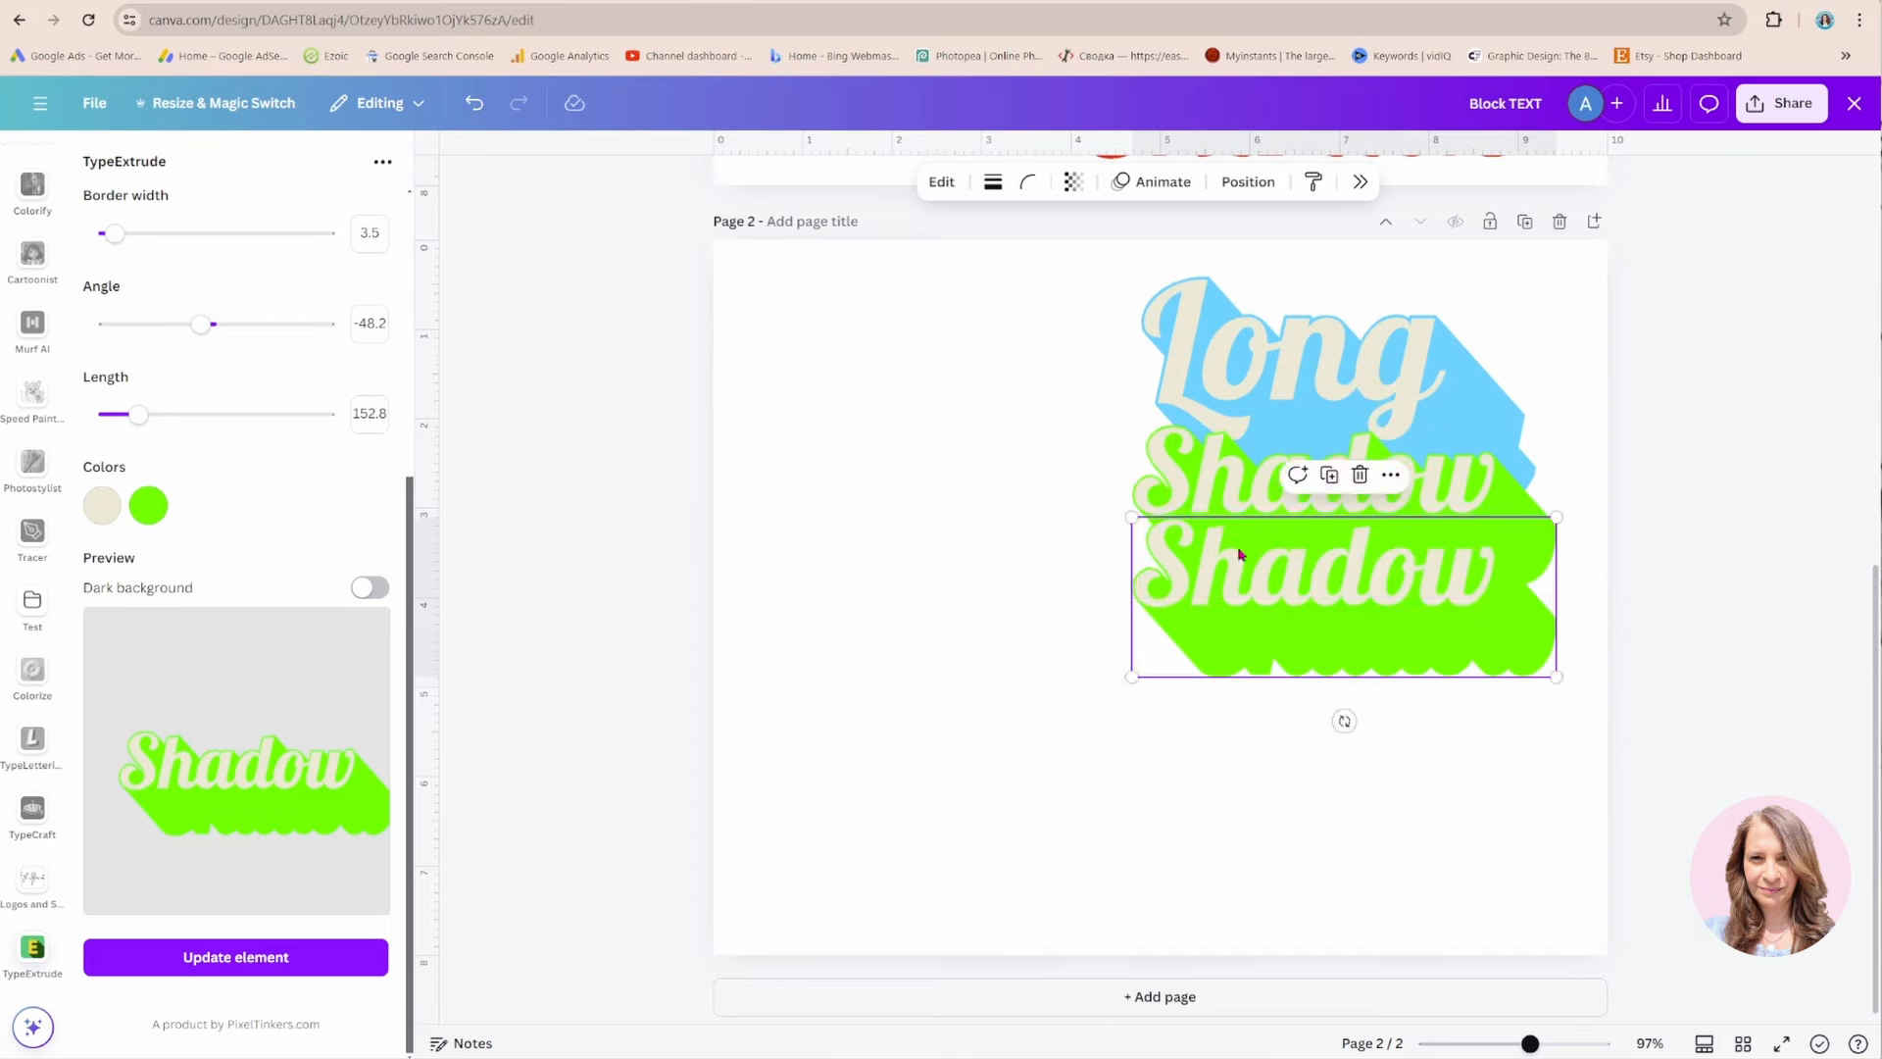
scroll(278, 390, up, 5)
drag(215, 248, 61, 257)
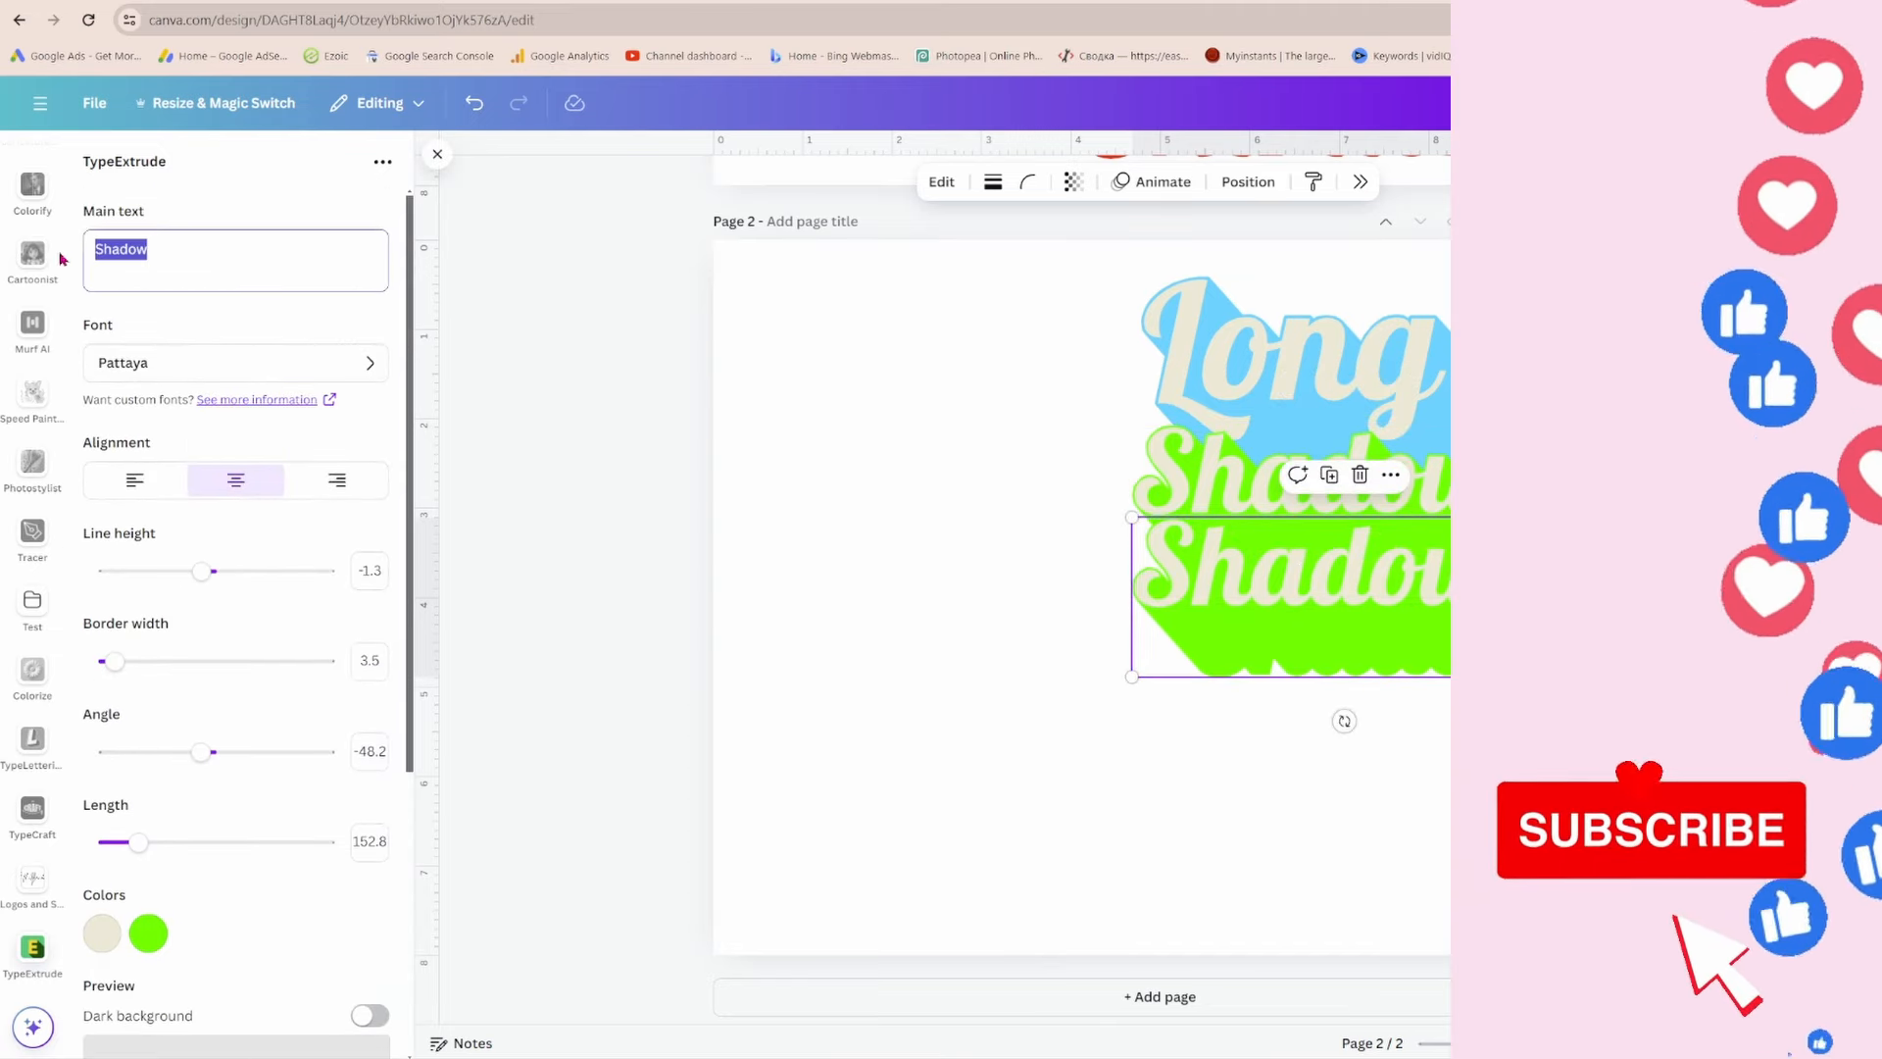
text(Text)
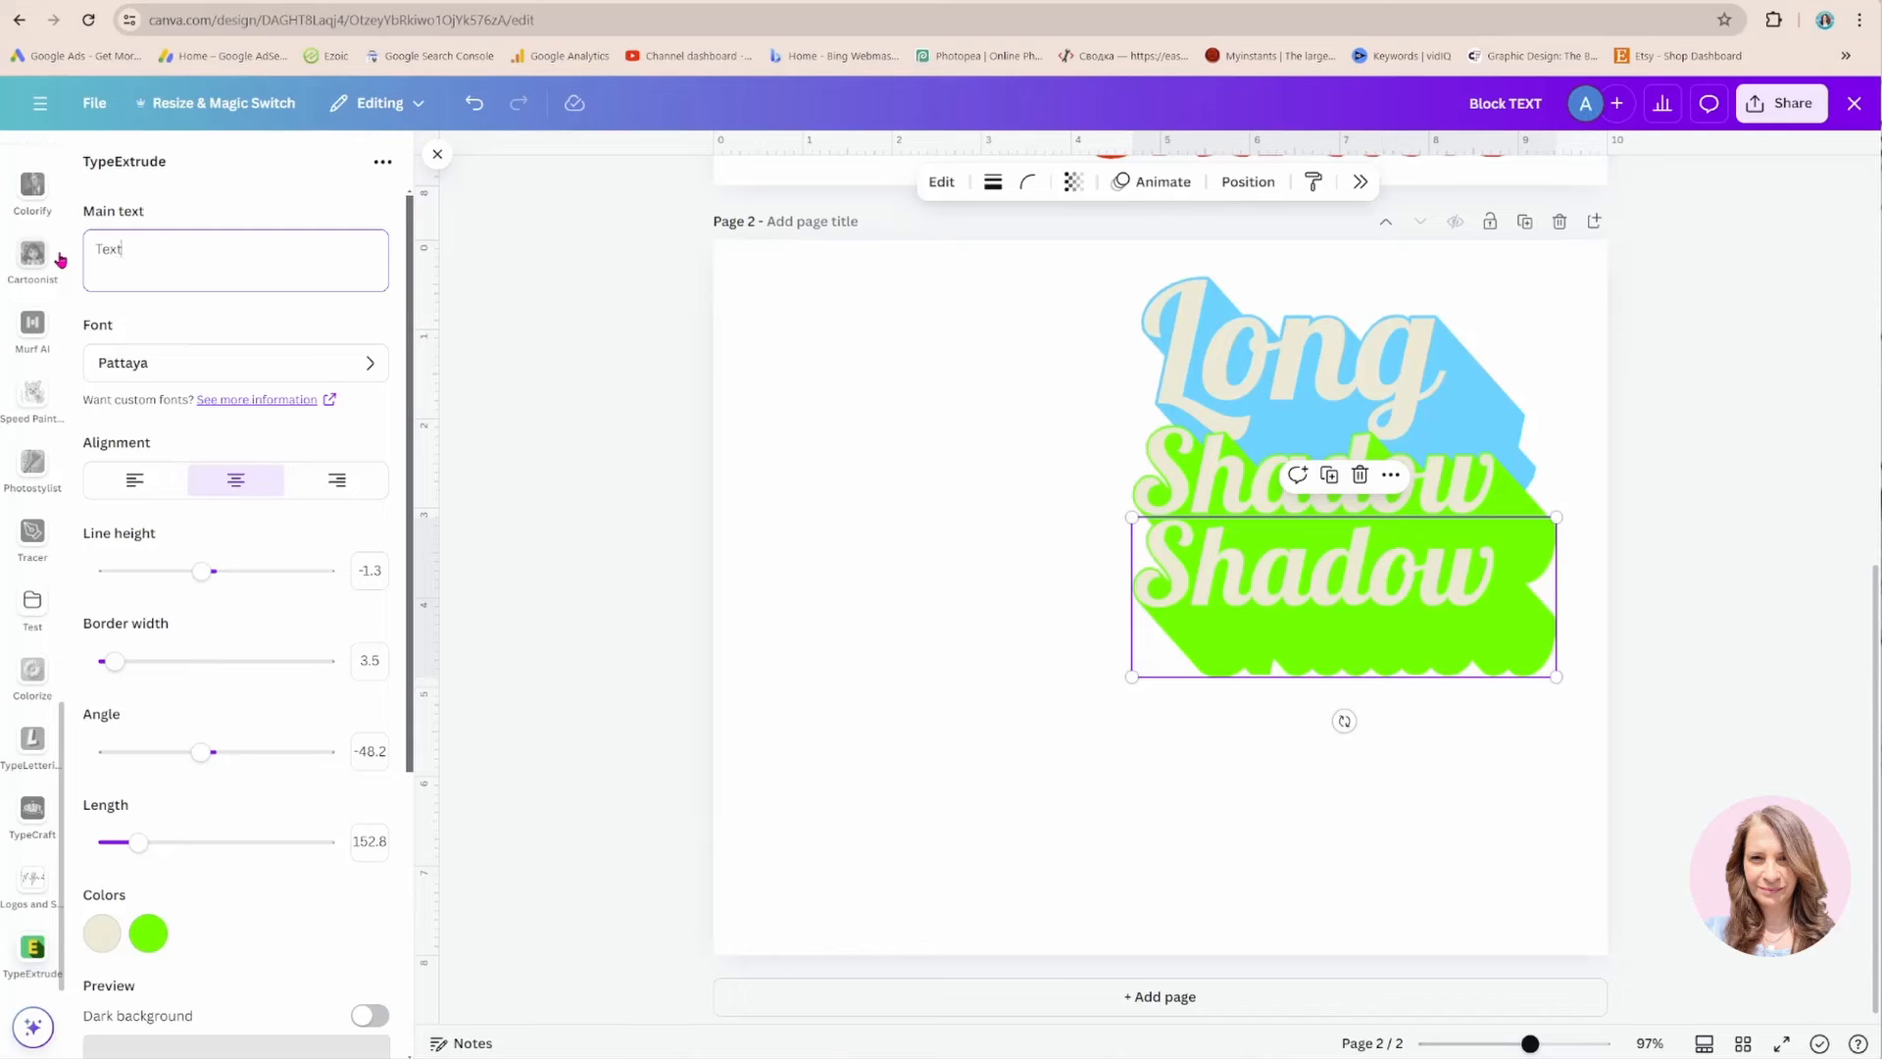
Set the extruded shadow color of the new "Text" word to yellow #FFED00.
click(149, 933)
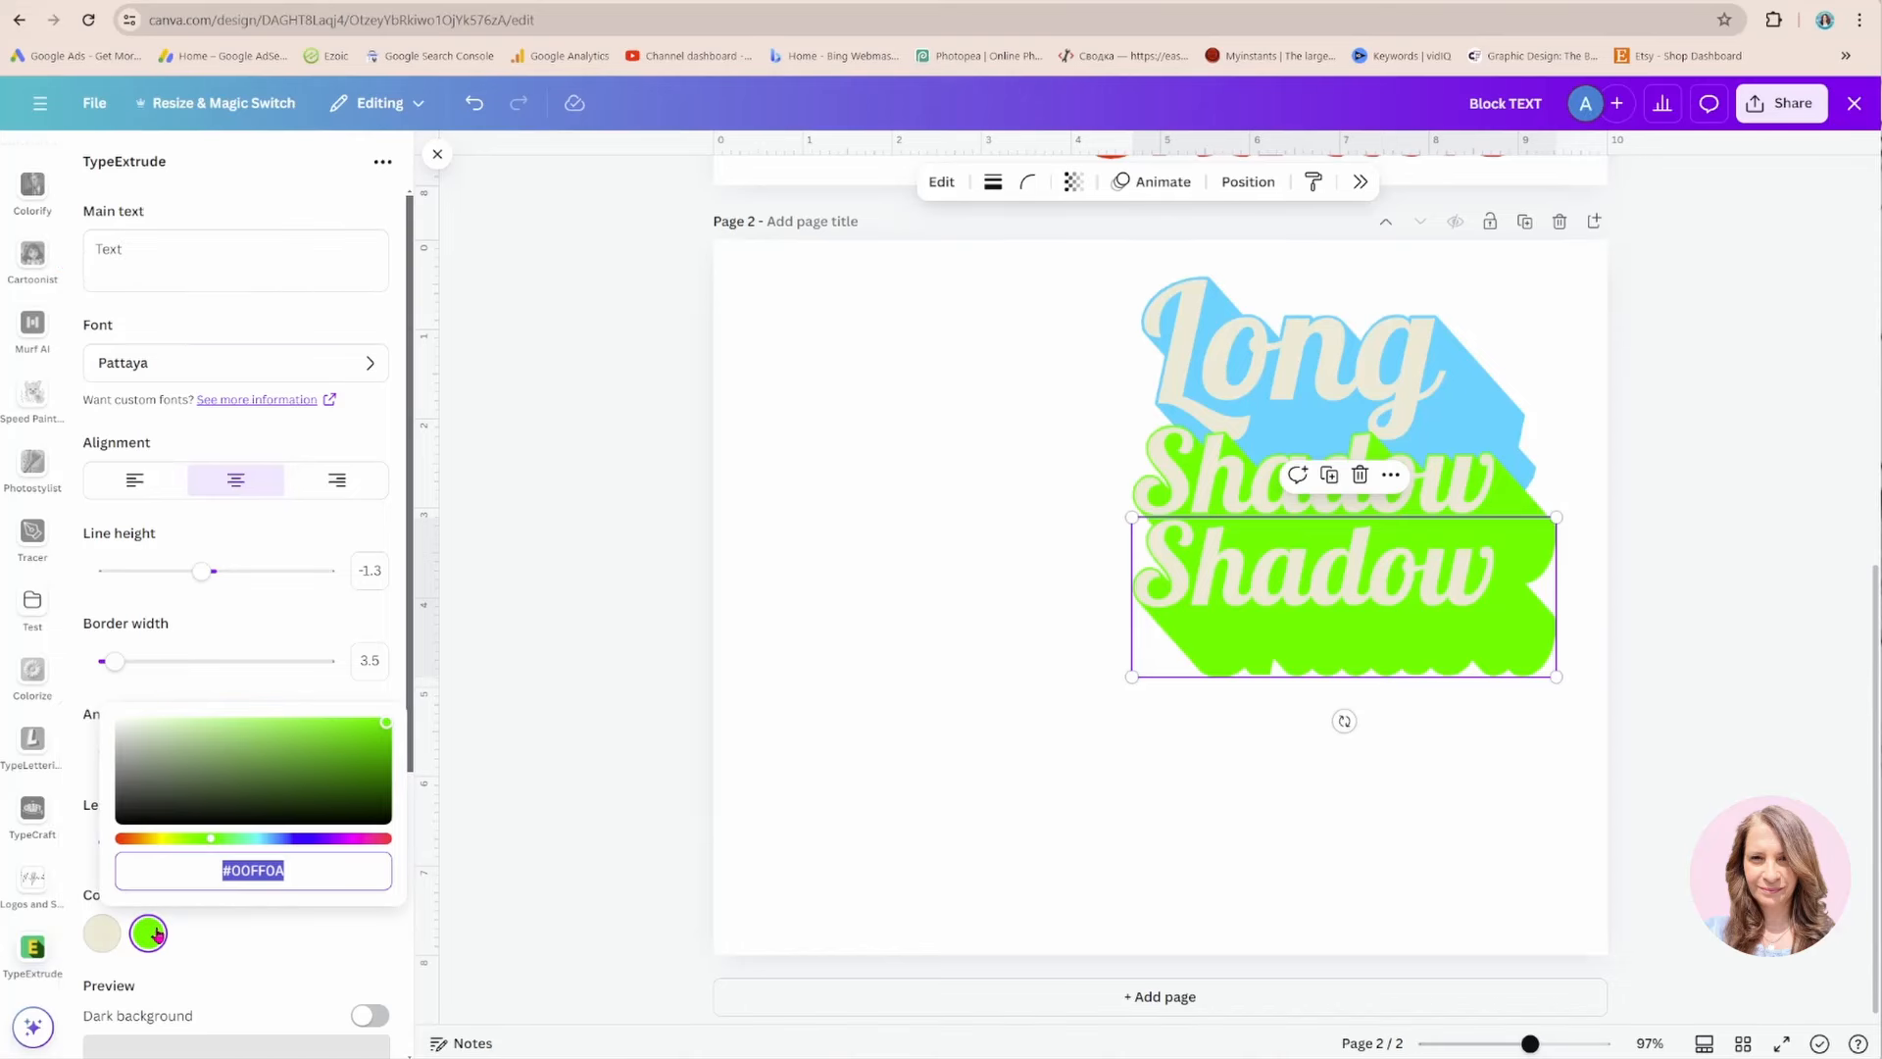
drag(212, 840, 163, 848)
scroll(217, 953, down, 3)
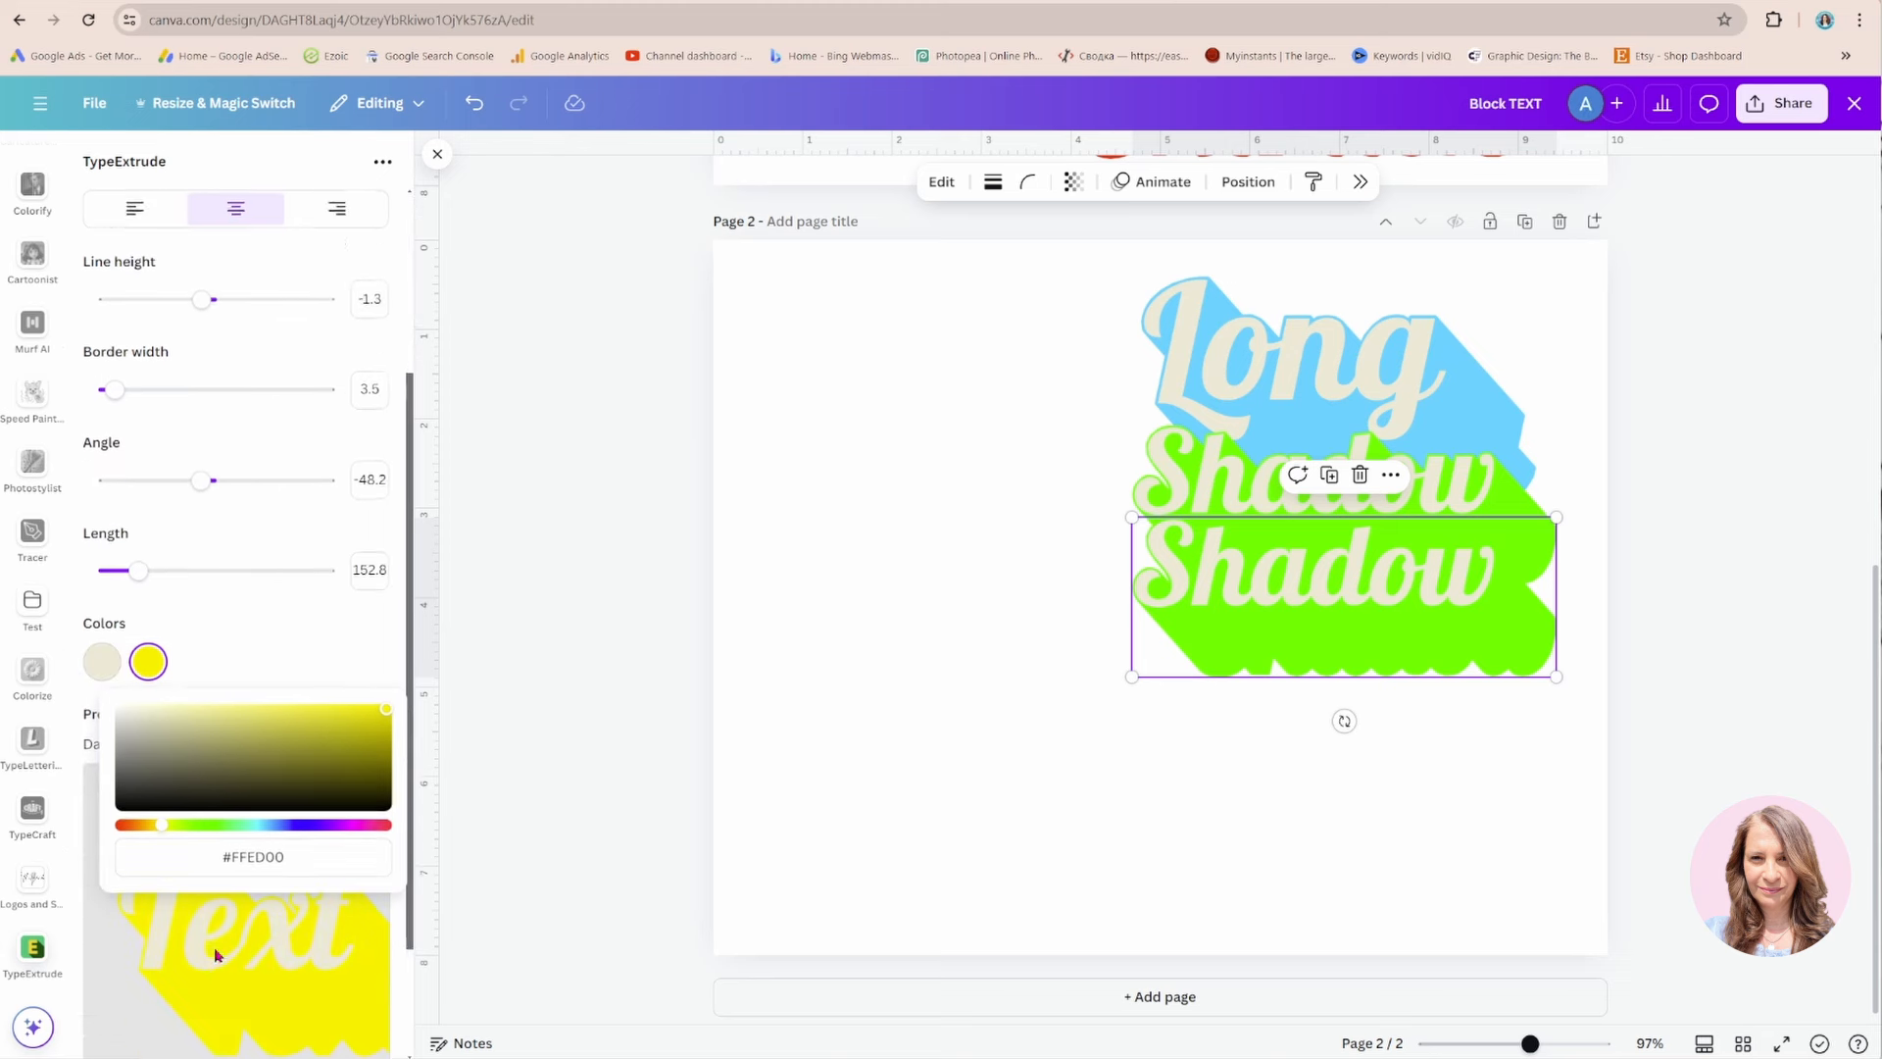
scroll(217, 953, down, 2)
click(129, 905)
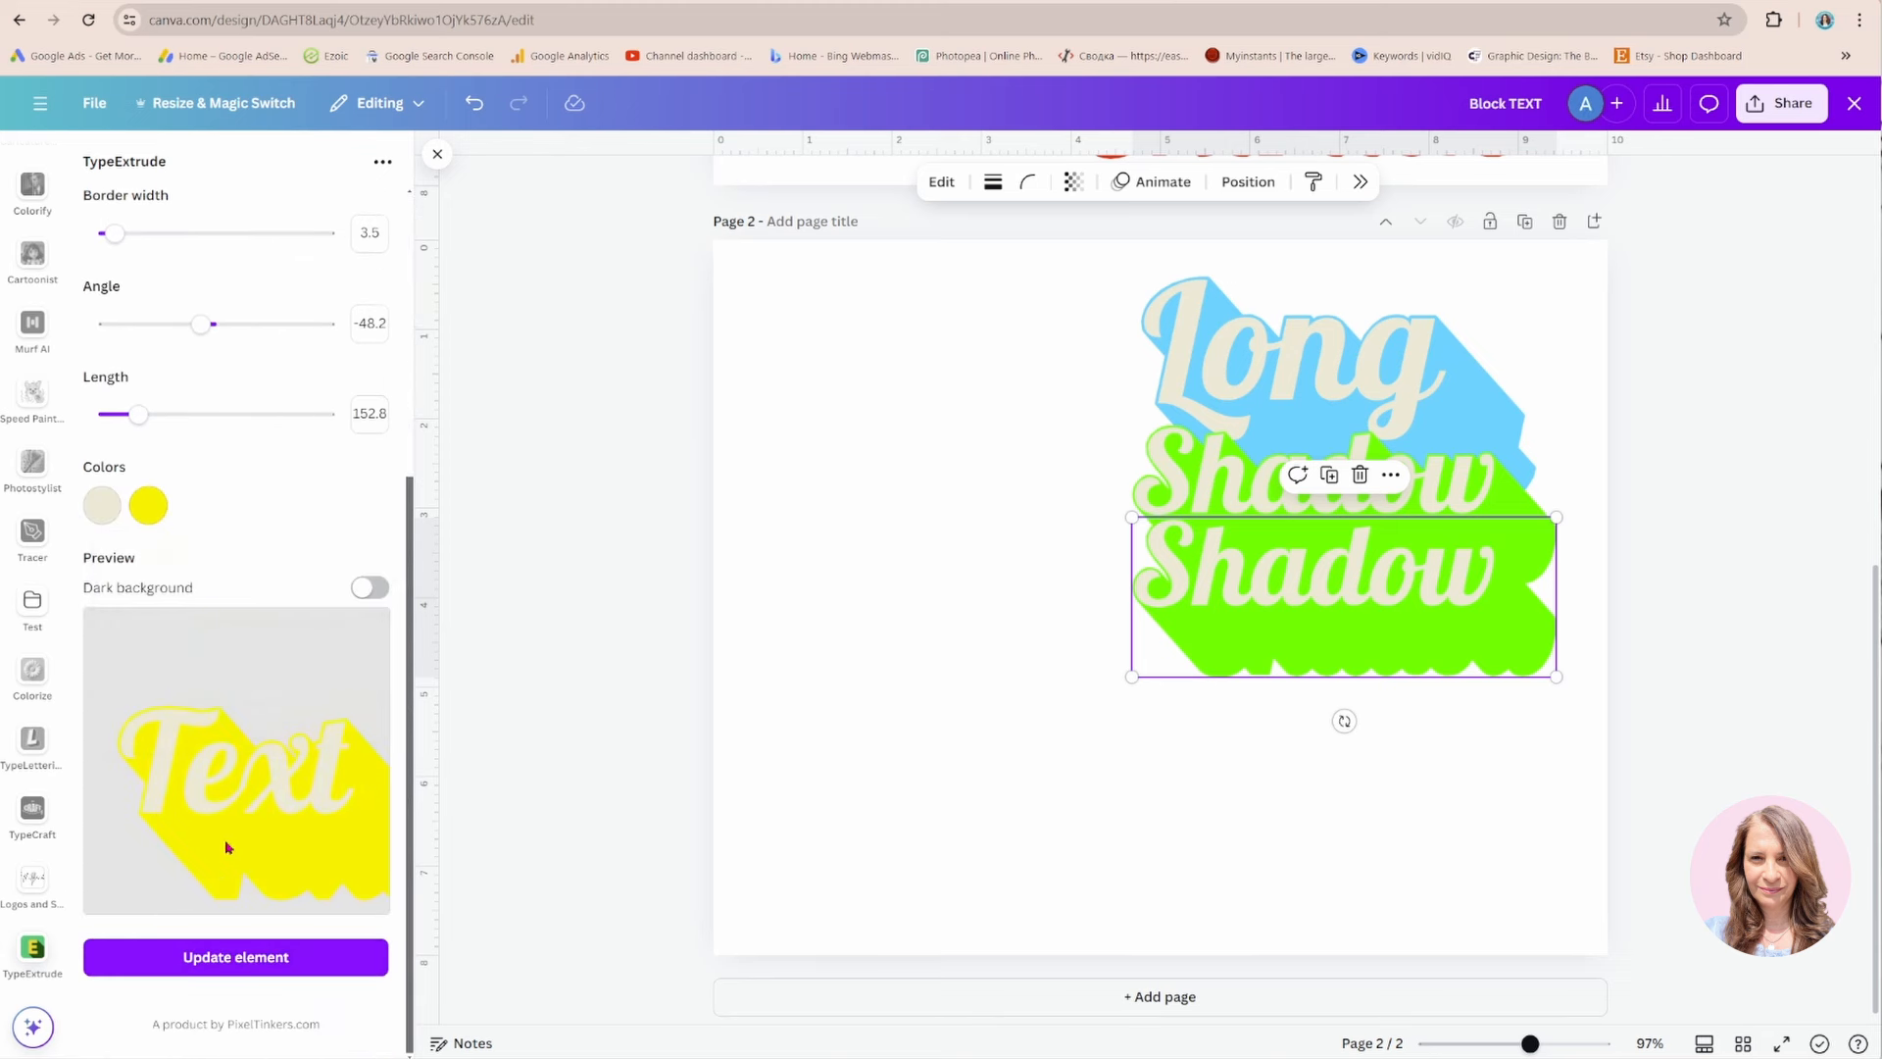
Check the yellow "Text" preview on a dark background, restore the light preview, and update the element.
click(368, 587)
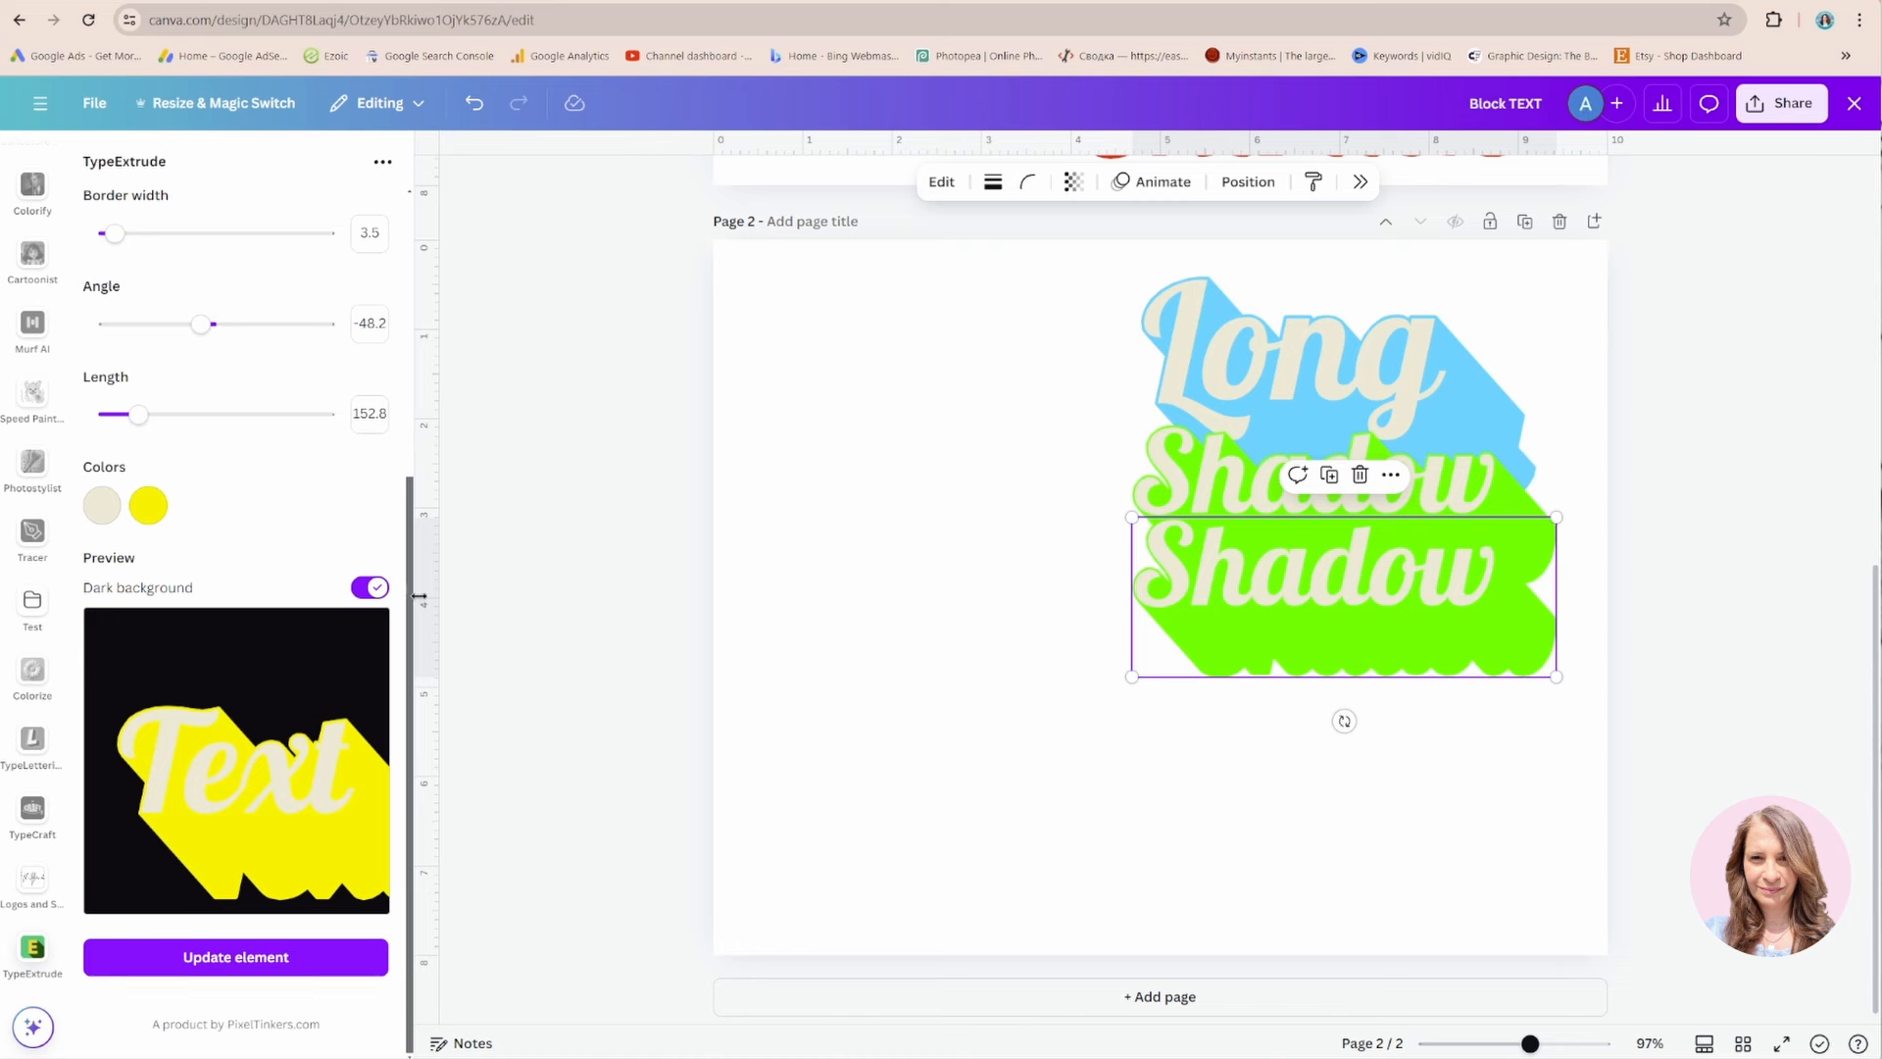
click(369, 587)
click(231, 956)
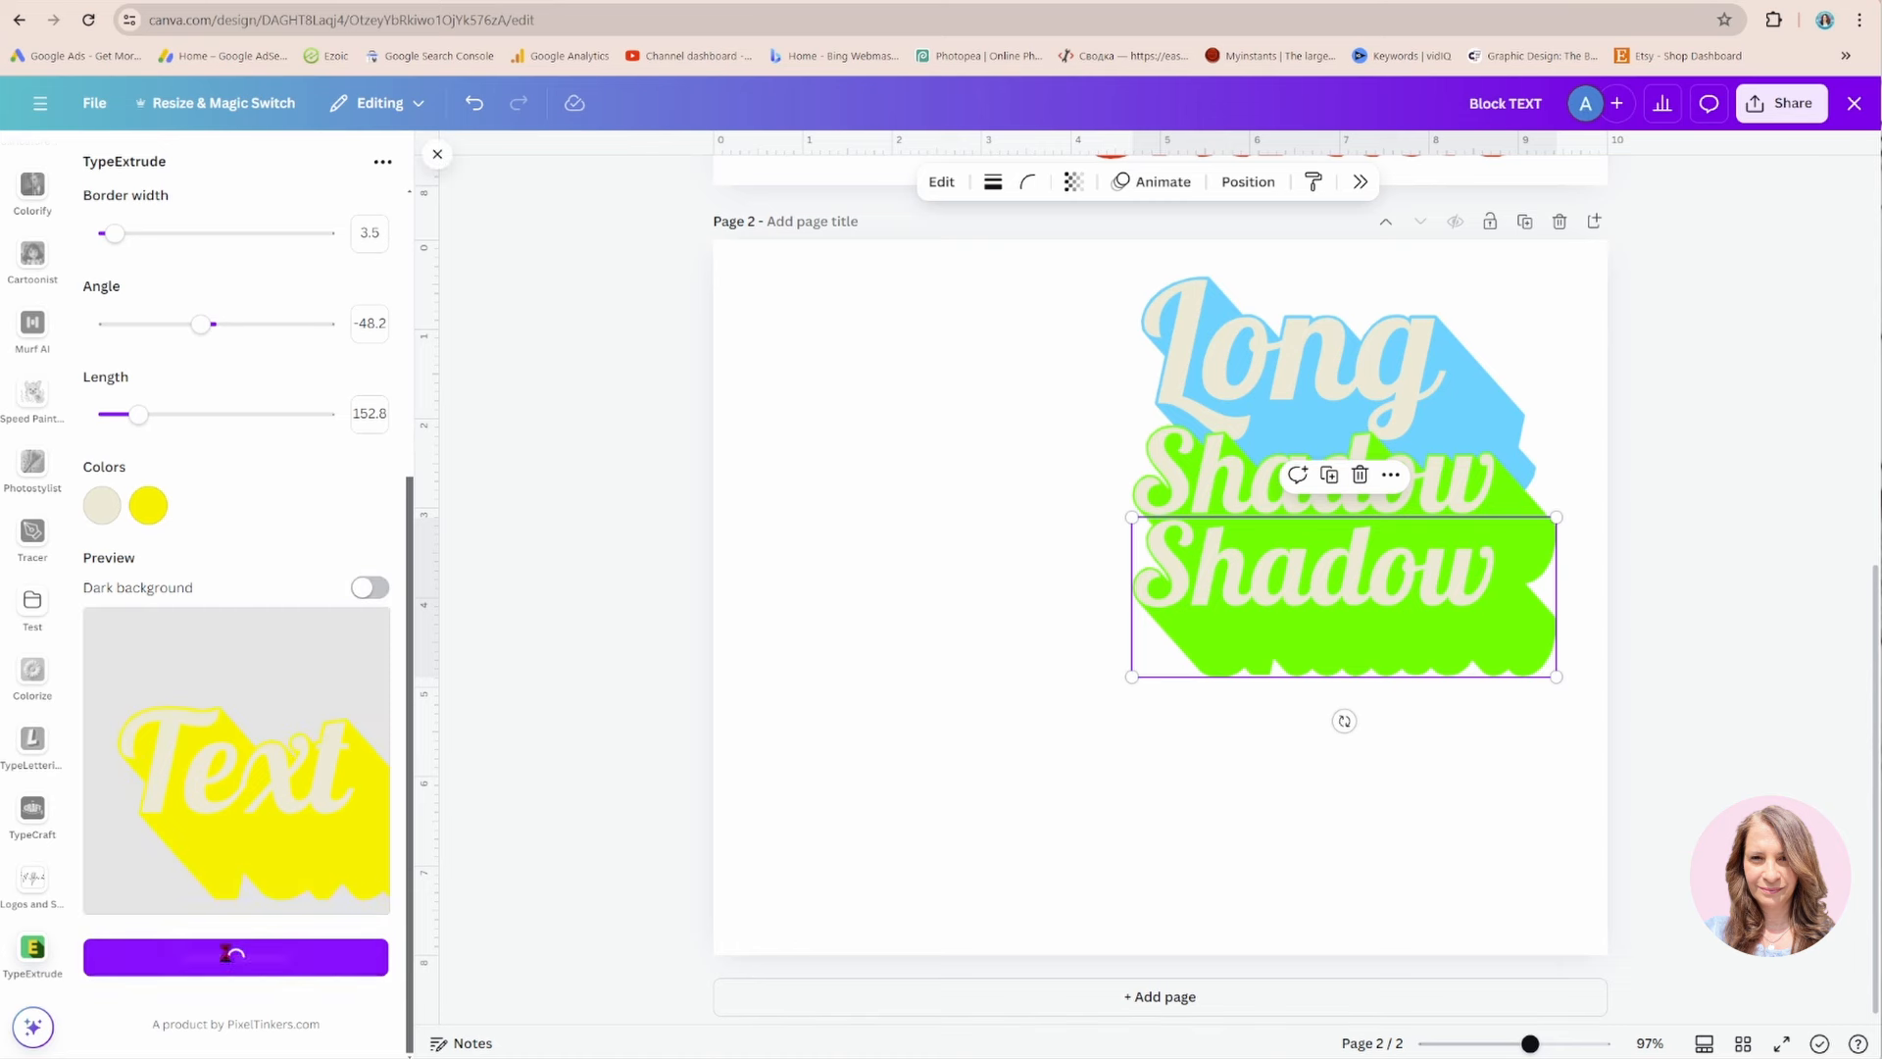
Shrink the yellow "Text" element to fit left-aligned beneath "Shadow" and duplicate it directly below.
drag(1203, 597, 1189, 645)
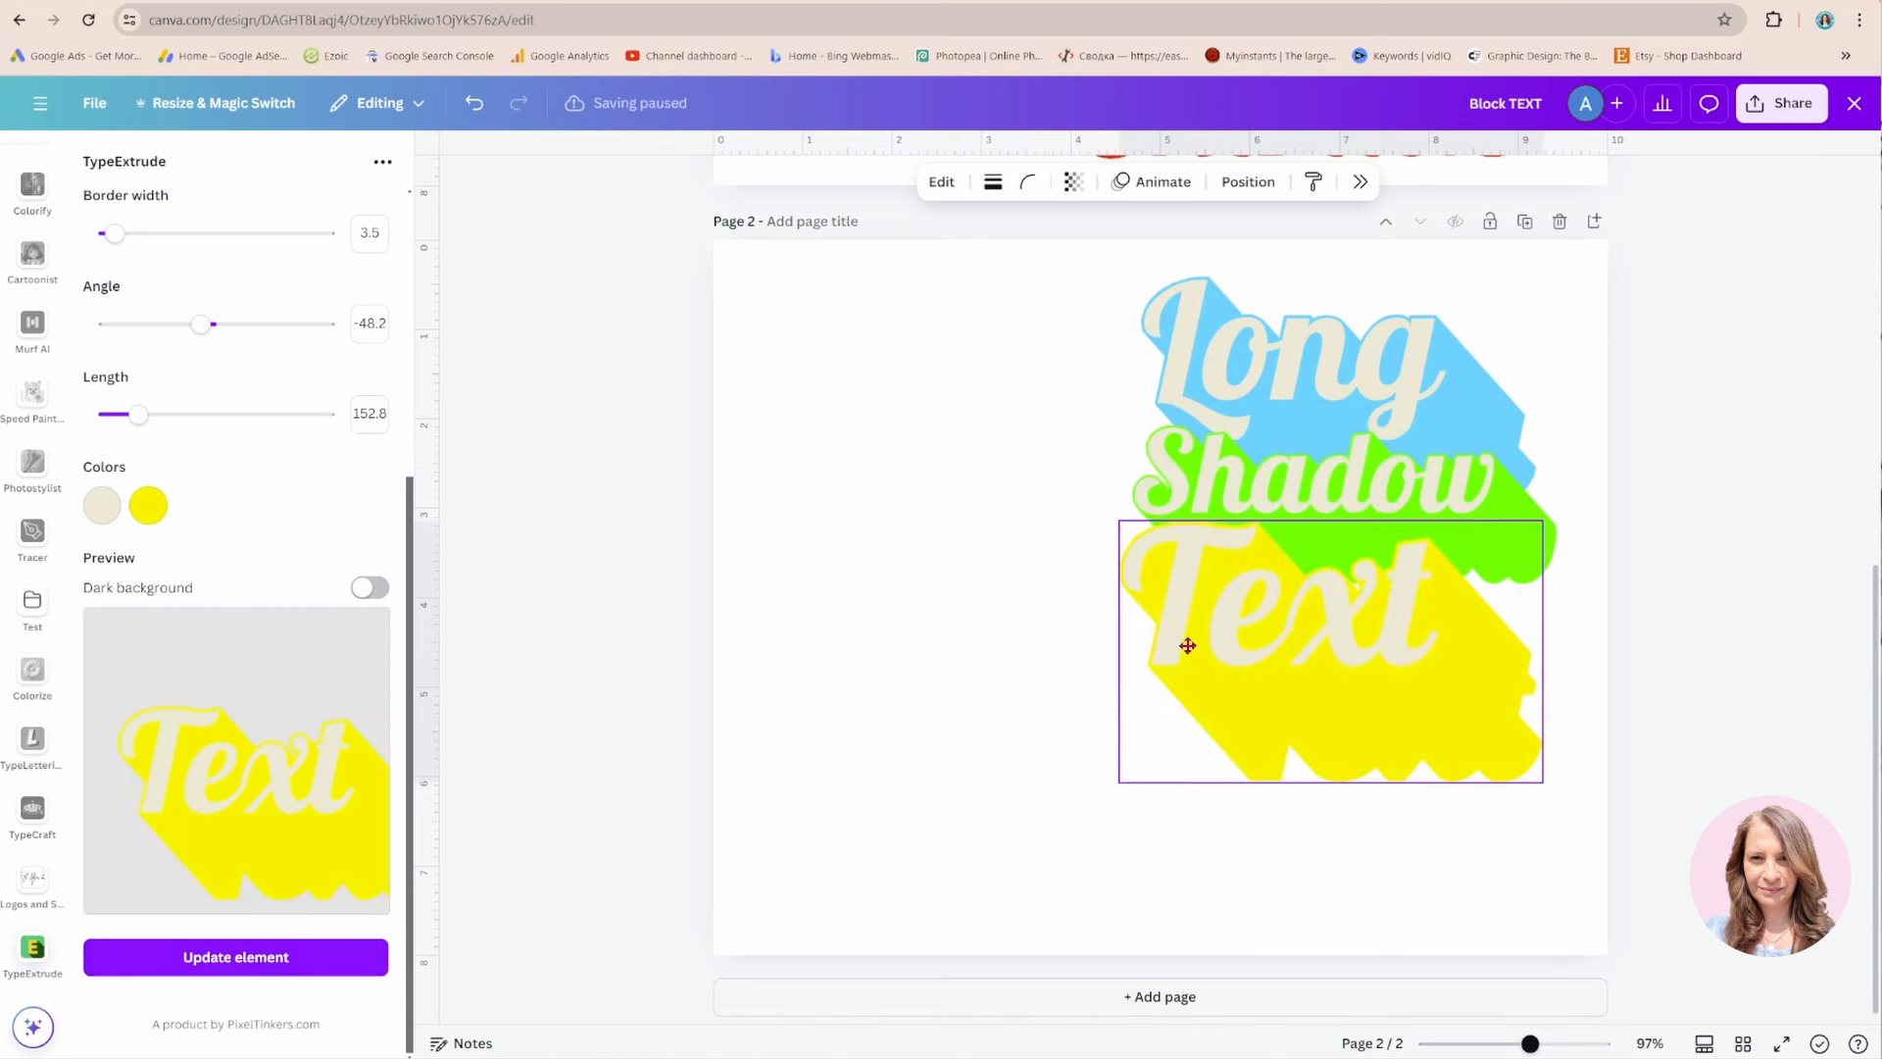
drag(1542, 785, 1375, 677)
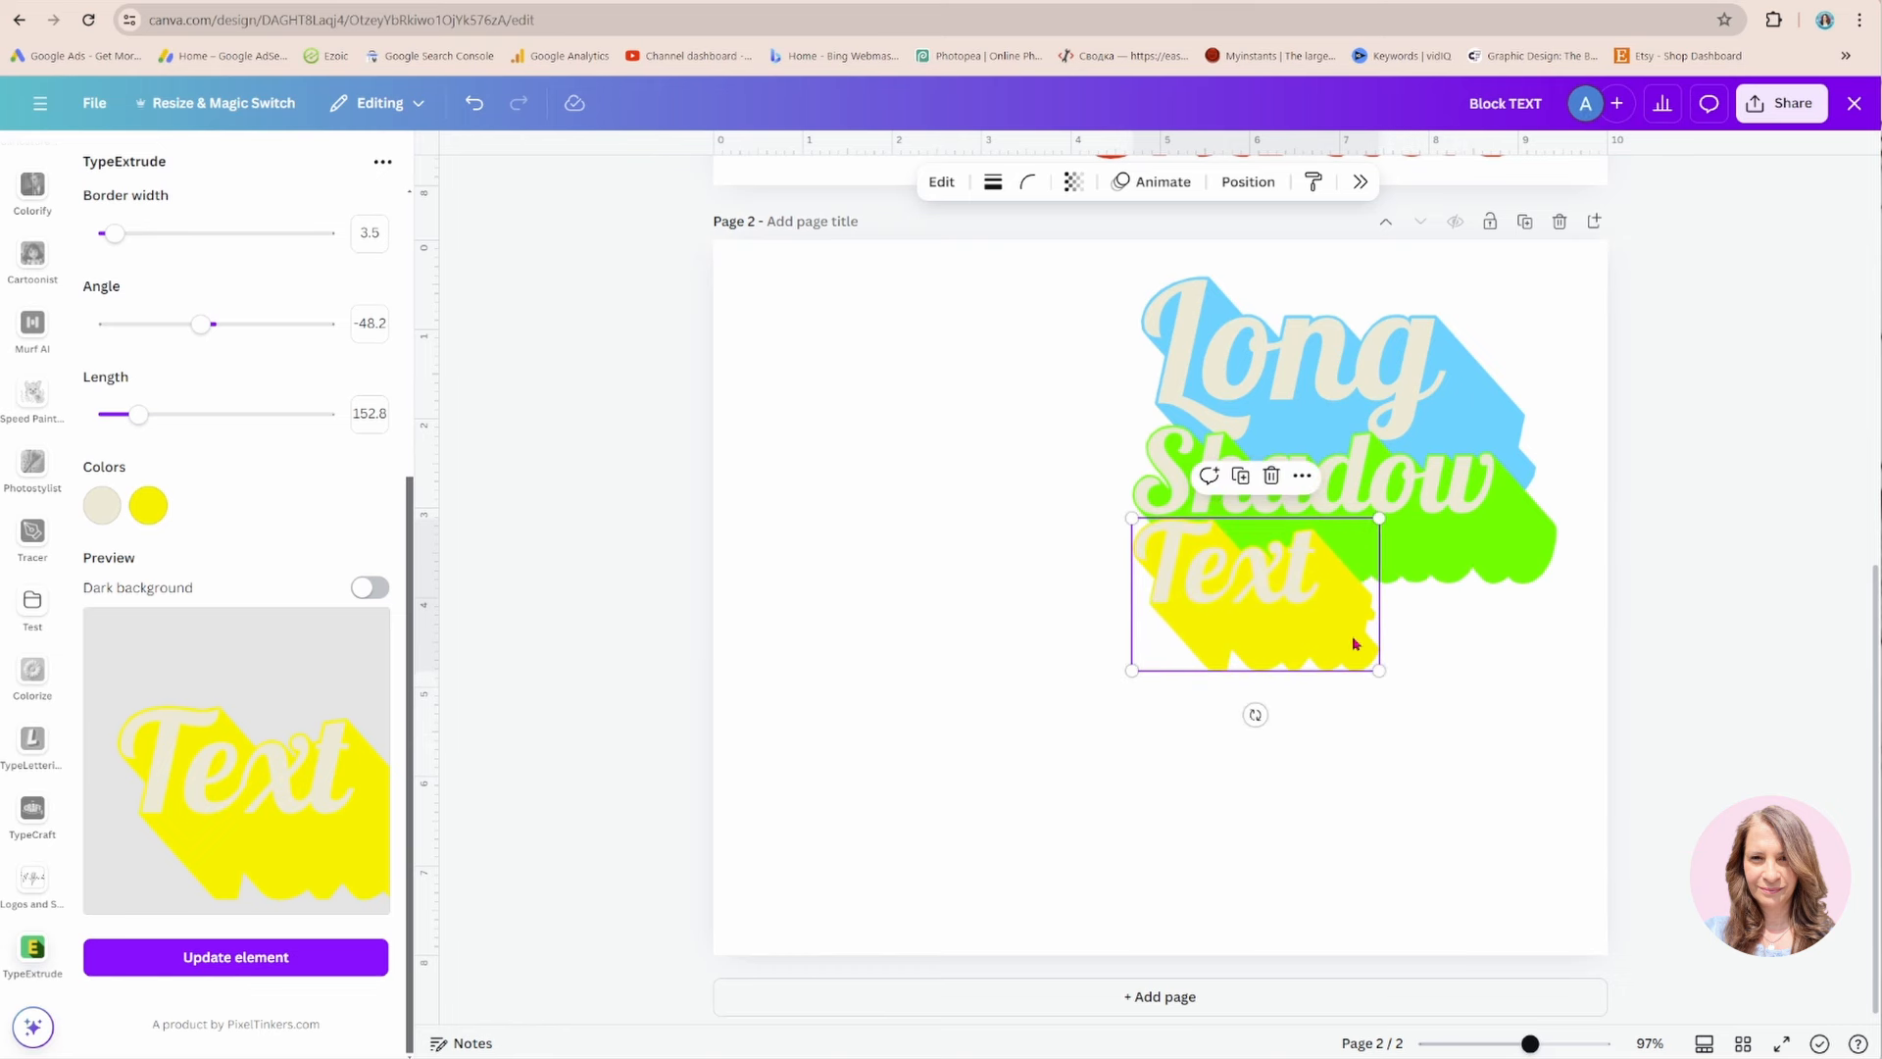
click(1240, 475)
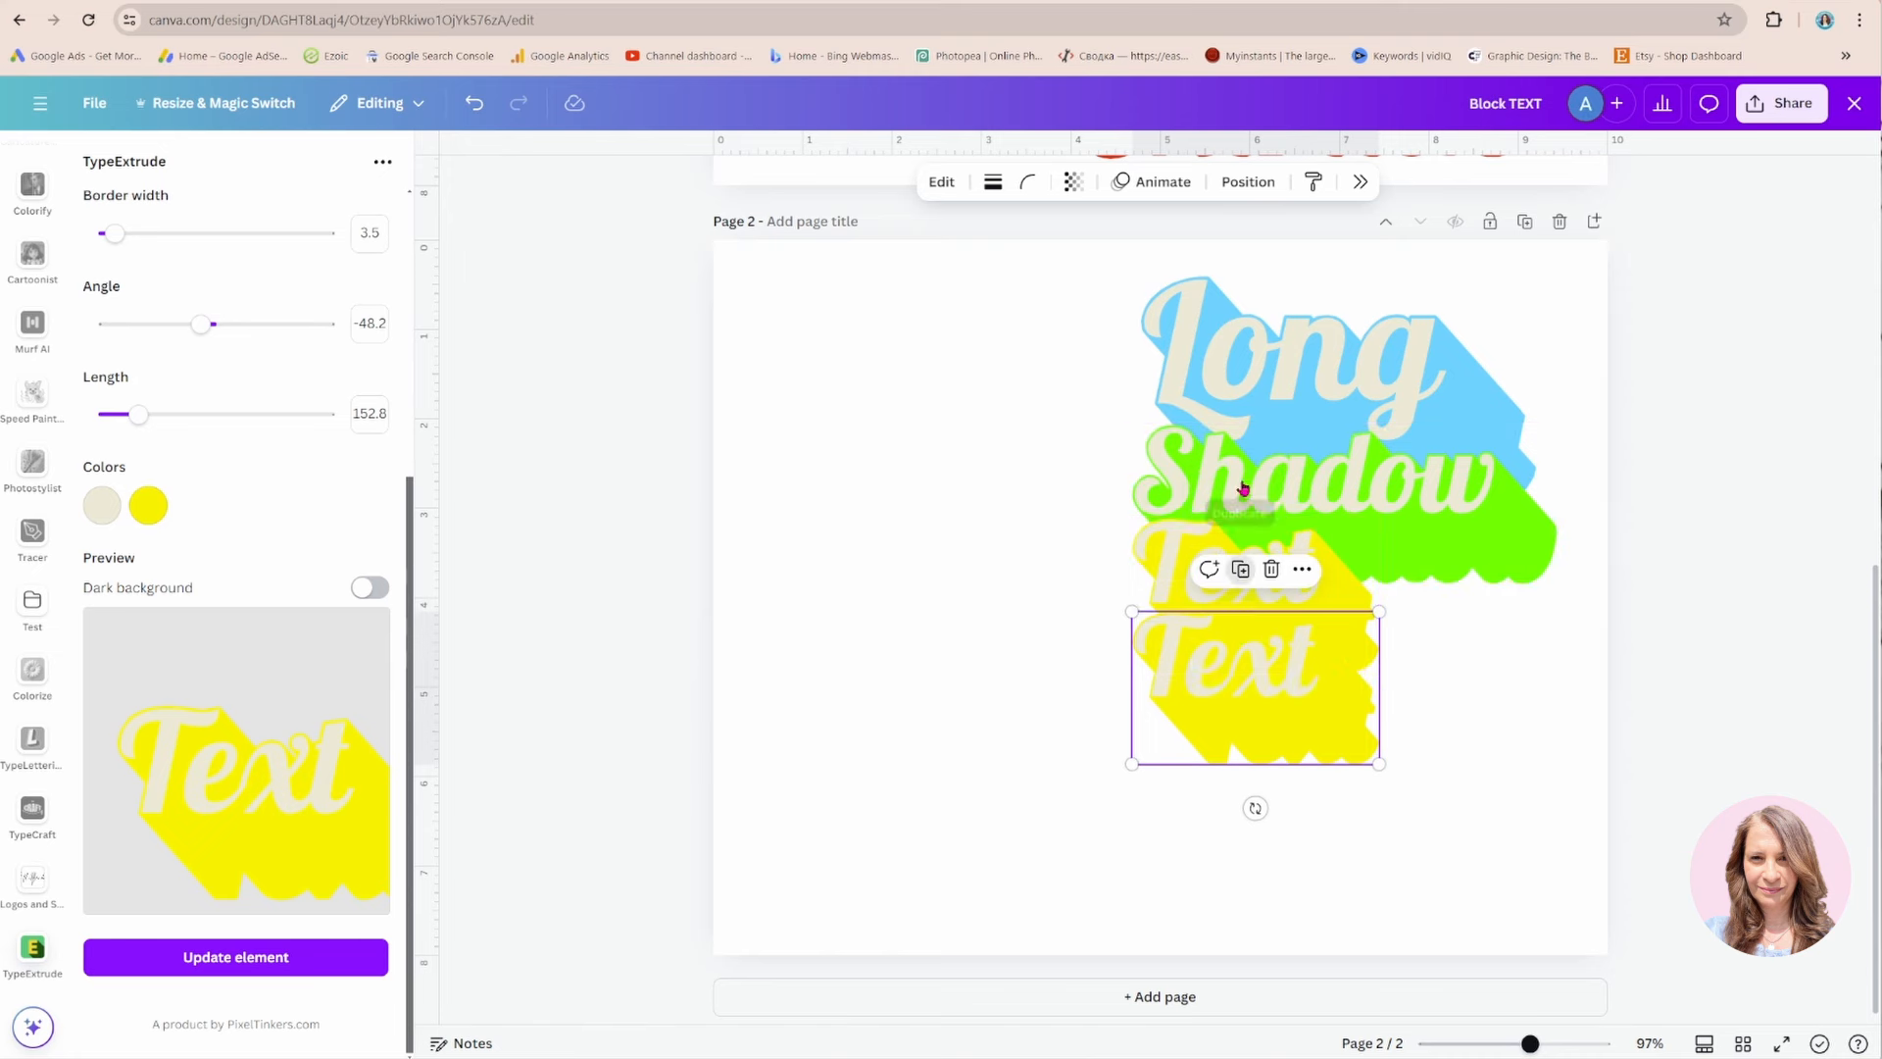
click(1227, 667)
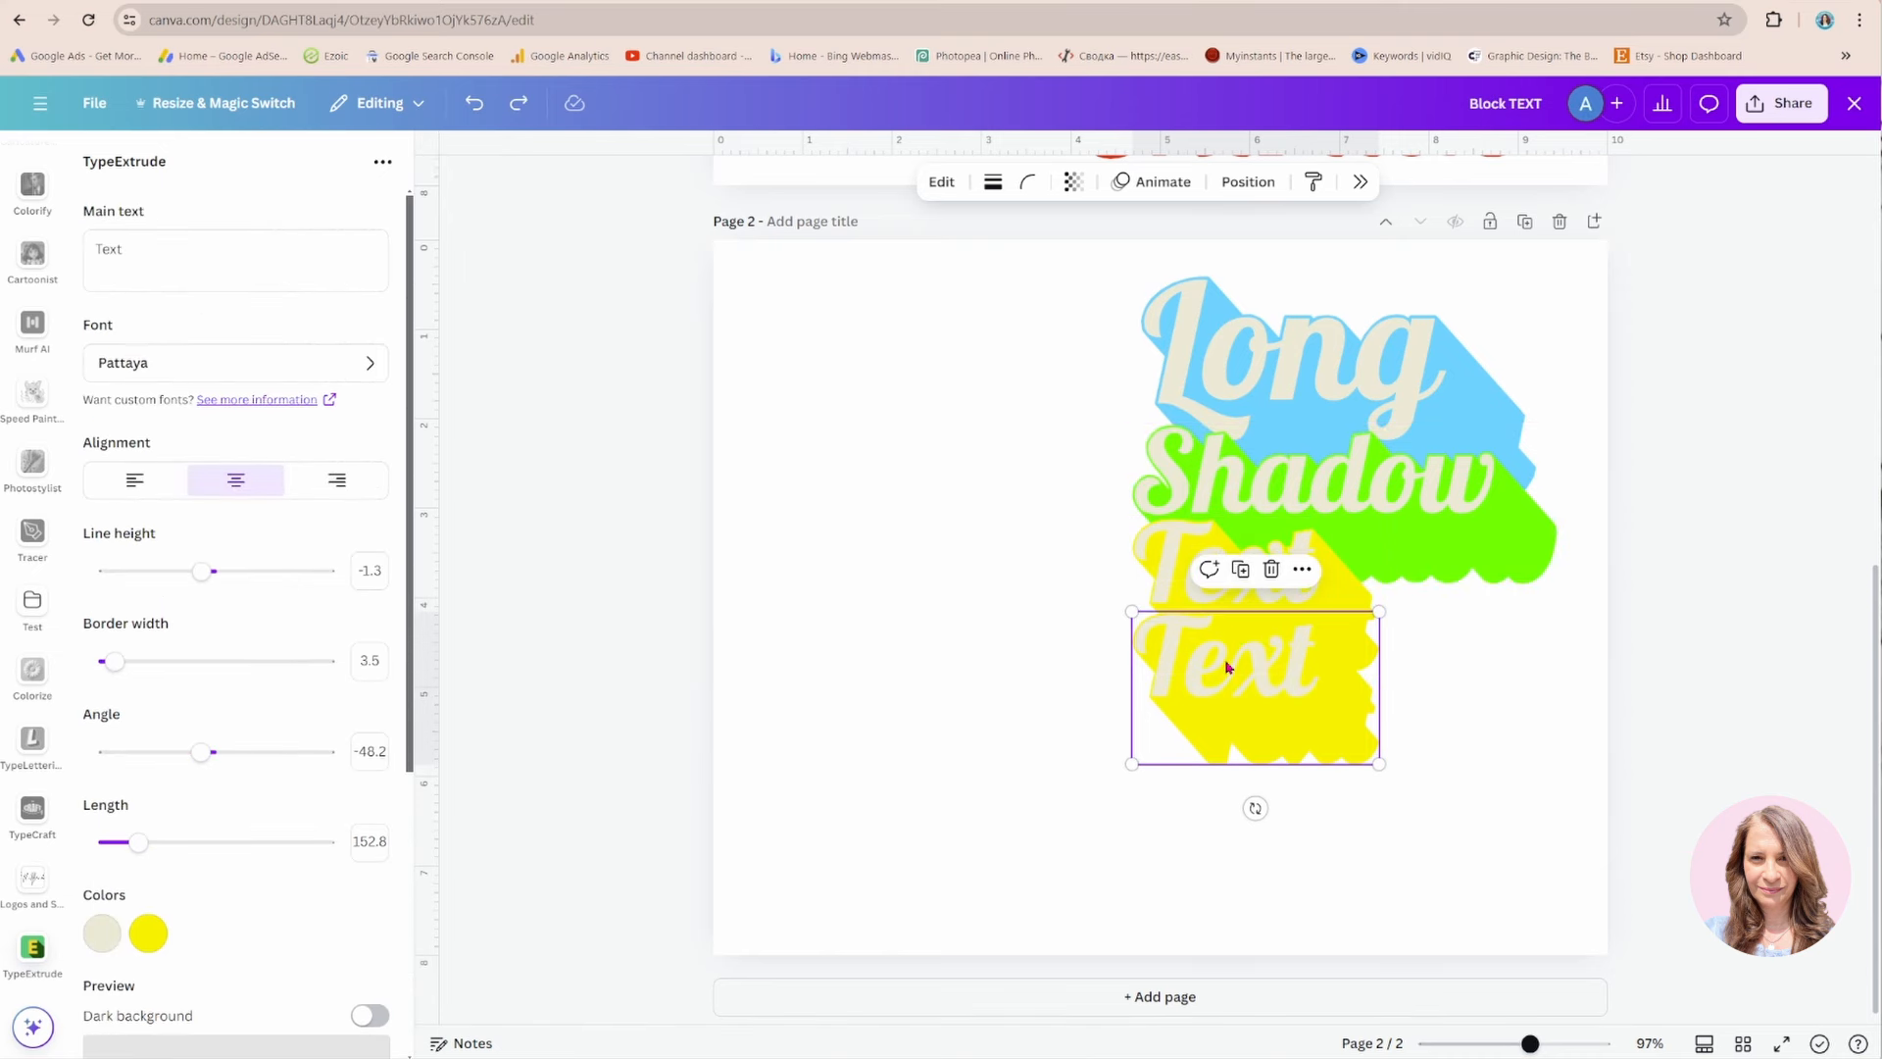
Change the main text of the lowest duplicated yellow element to "Extrude".
click(210, 256)
drag(210, 255, 85, 252)
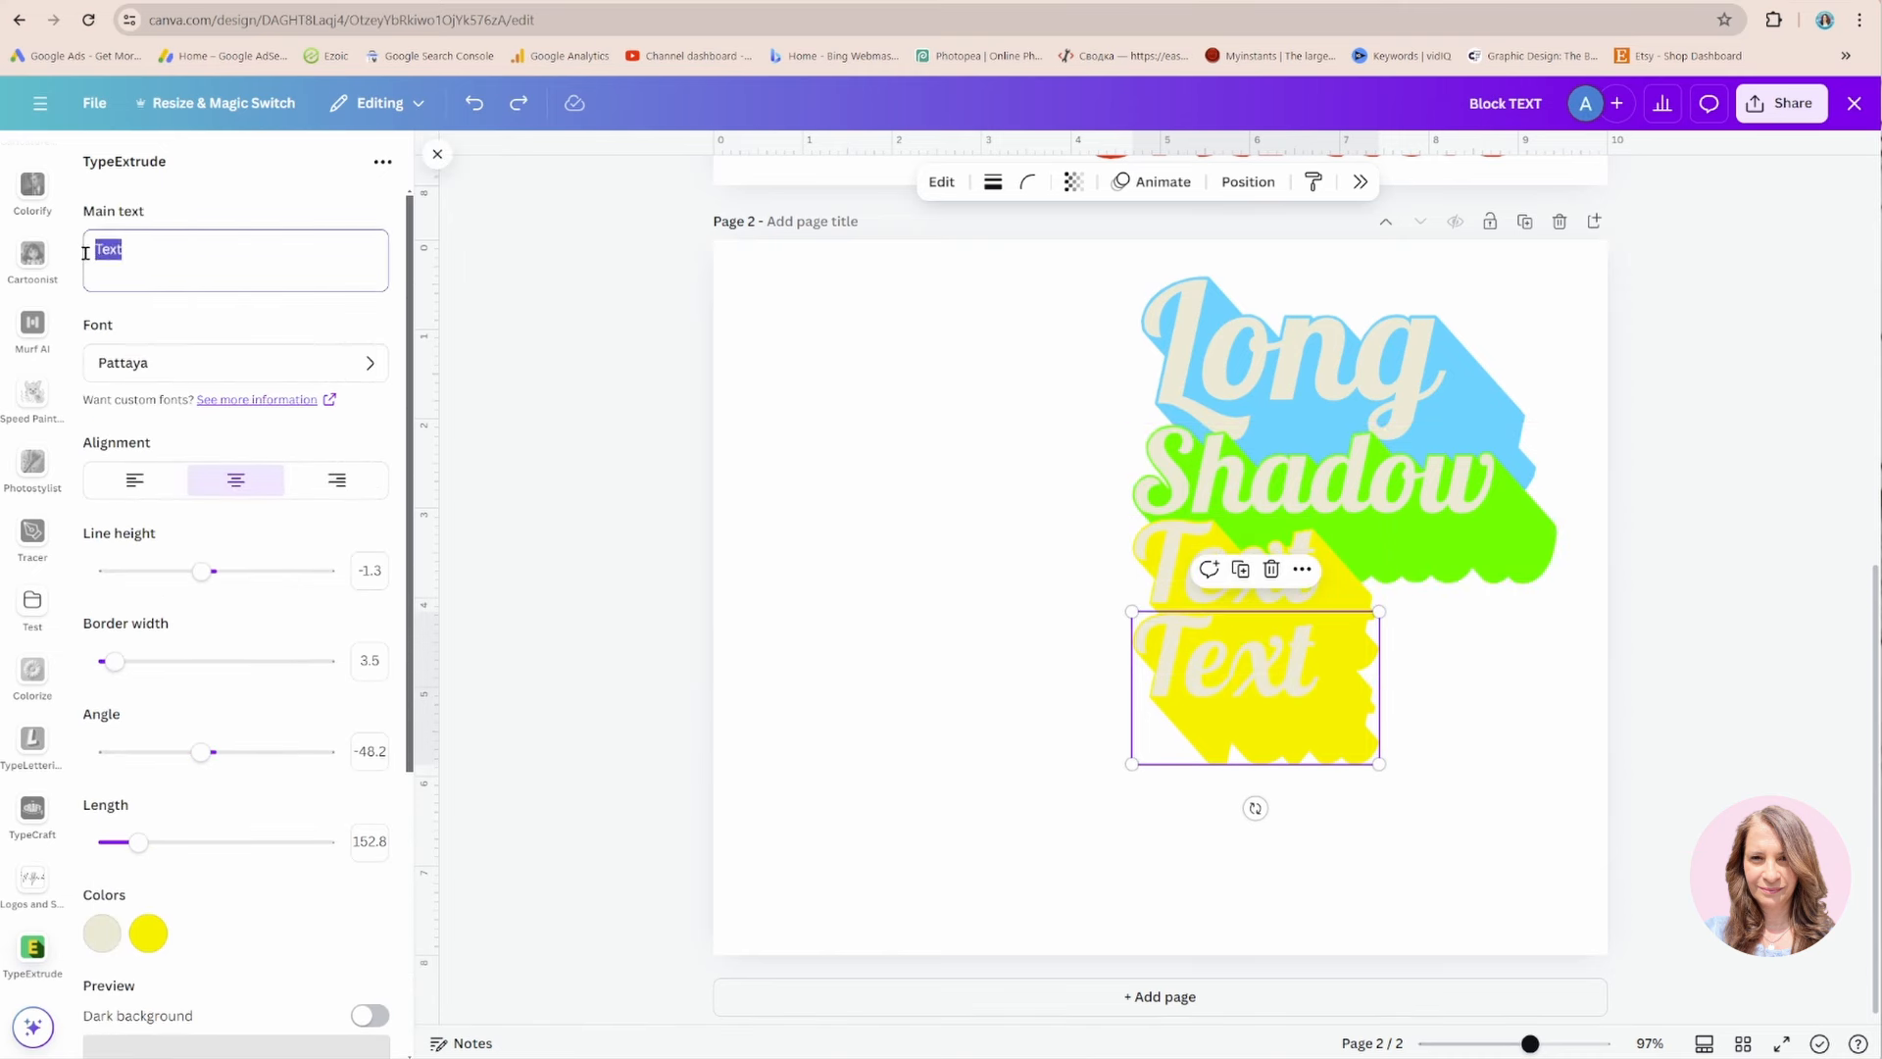
text(Extrude)
Set the extruded shadow color of the "Extrude" word to red #FF0000 and update the element.
scroll(231, 490, down, 3)
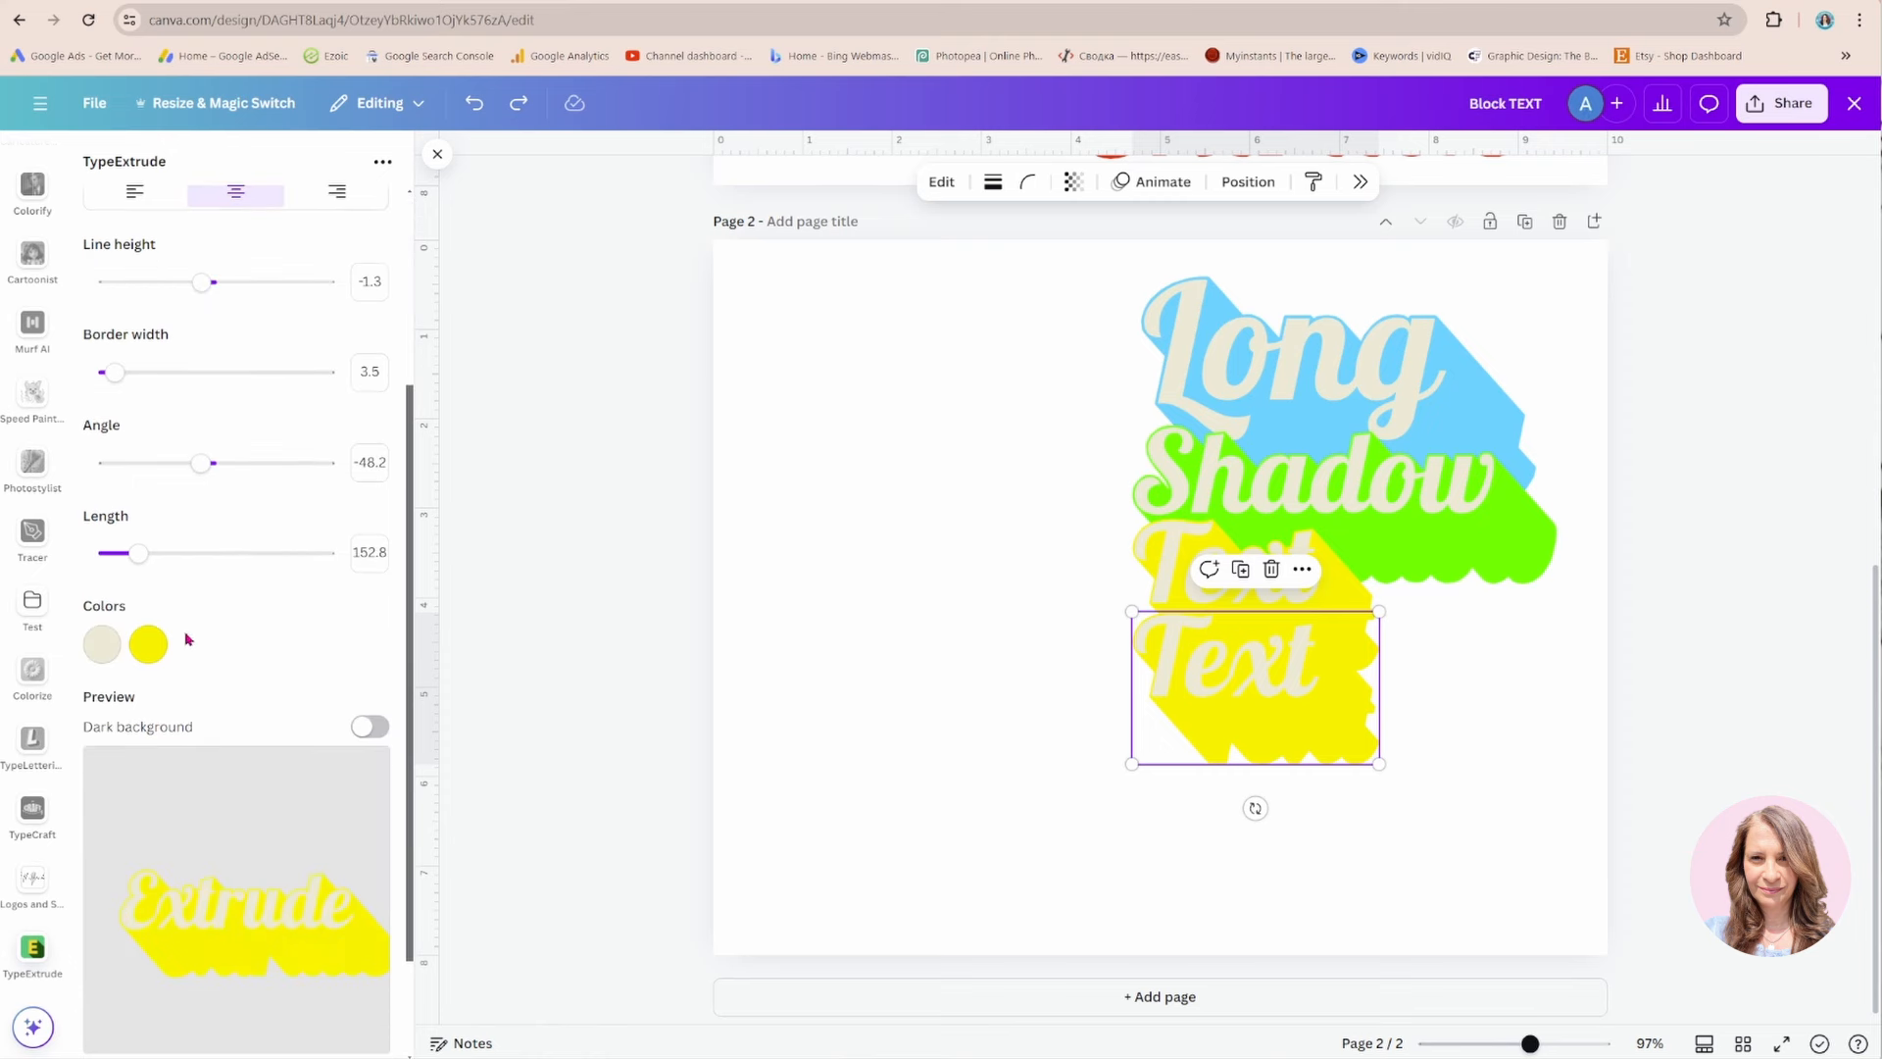
click(155, 655)
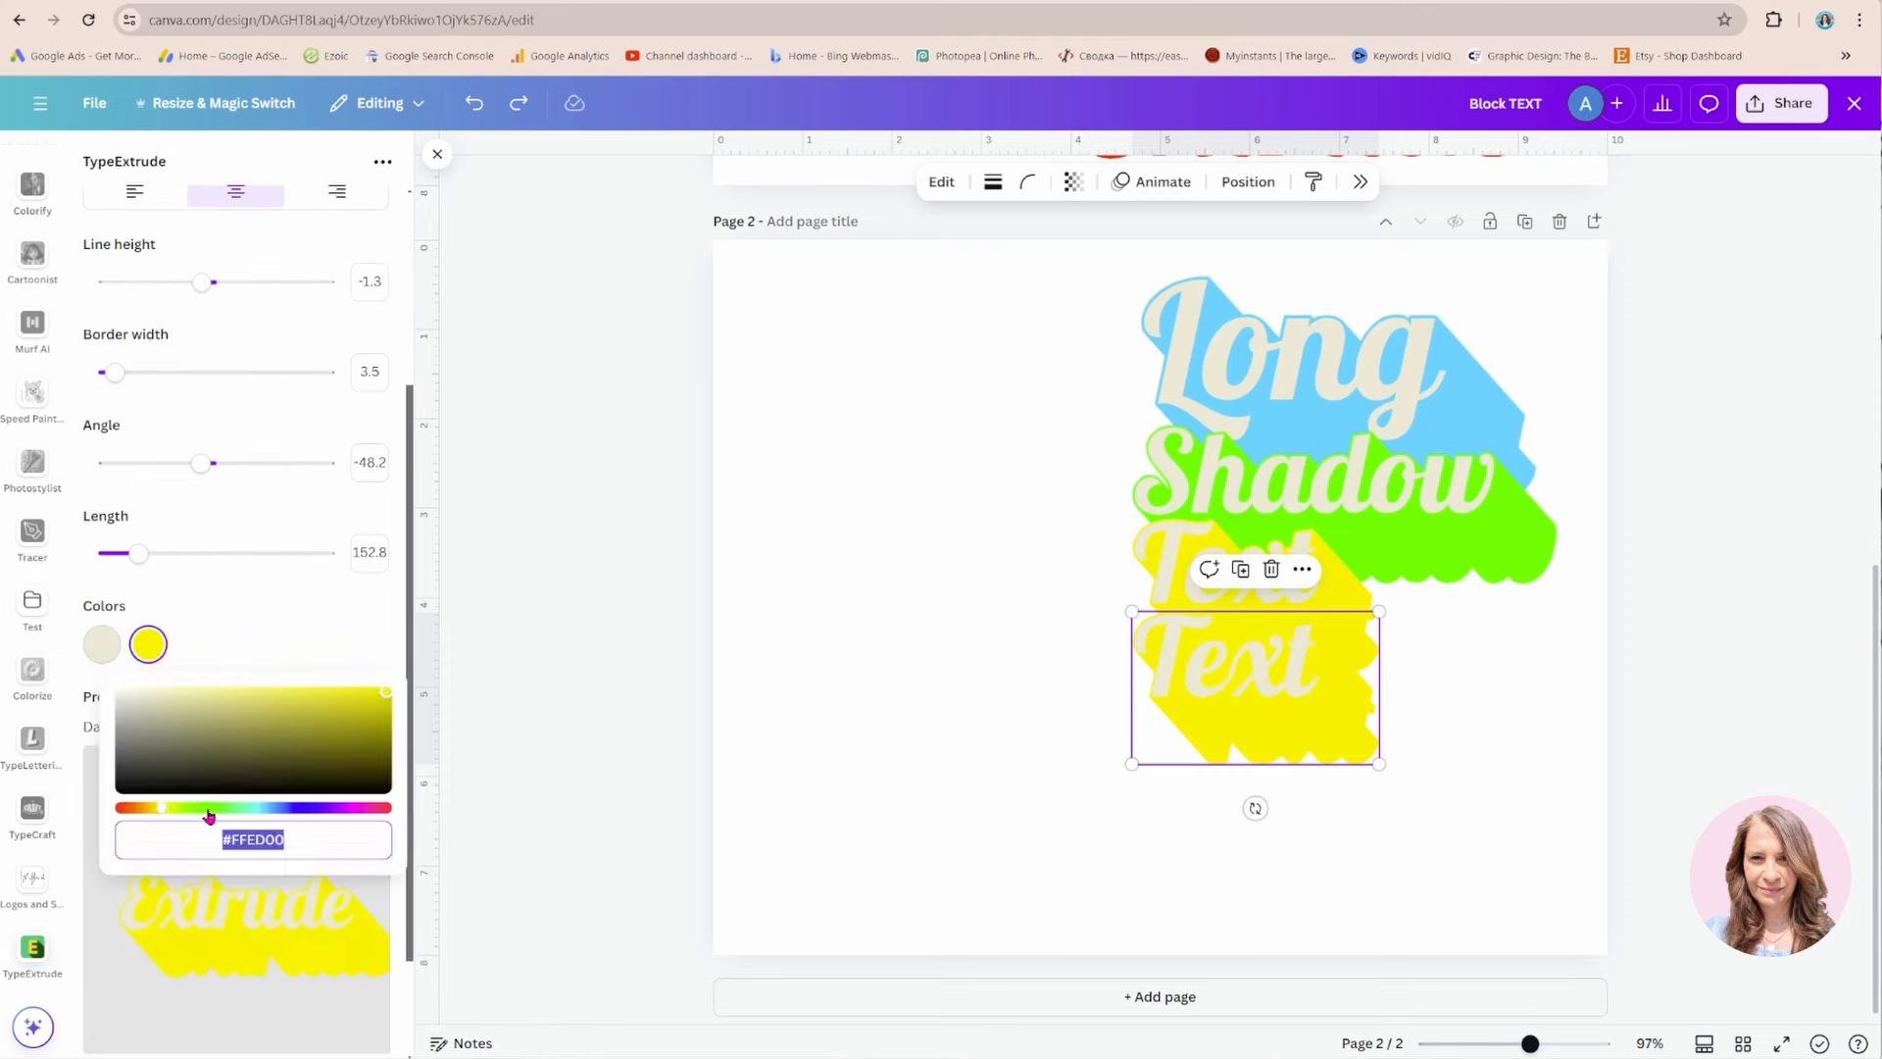
drag(167, 813, 388, 814)
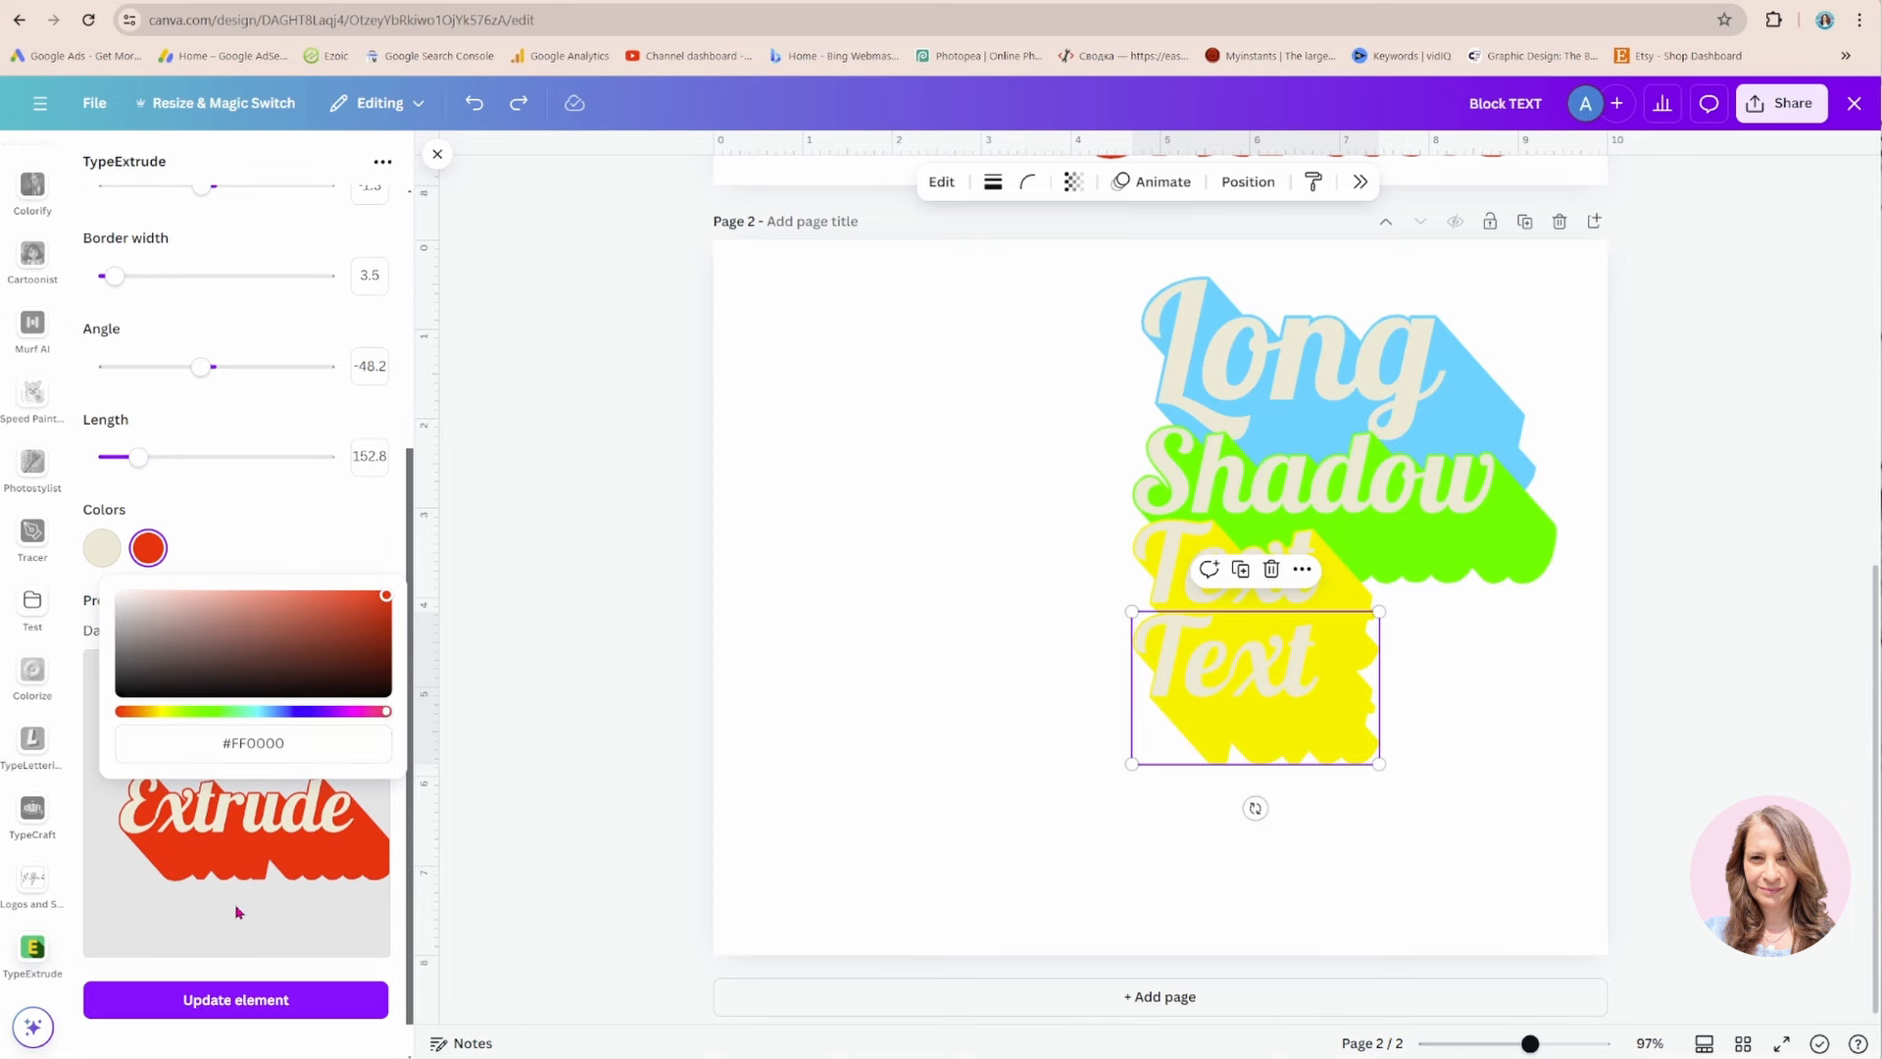
scroll(235, 912, down, 1)
click(283, 995)
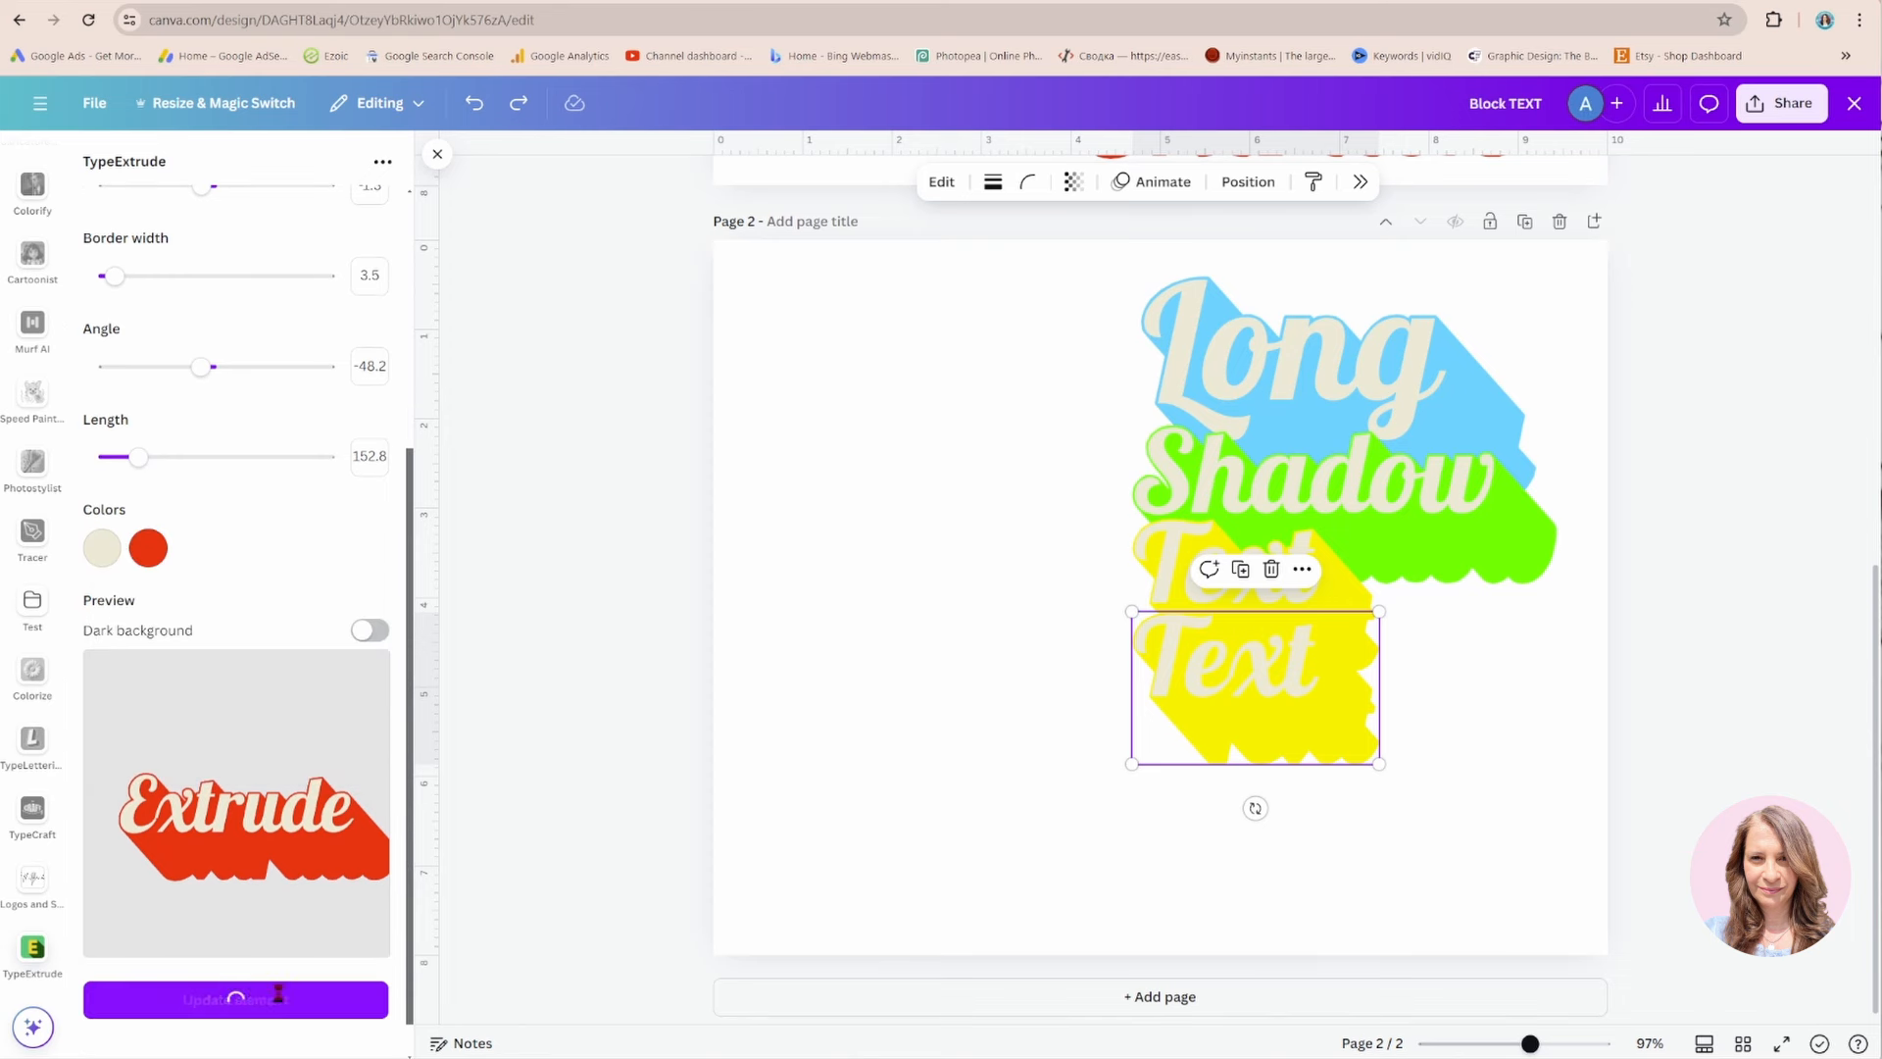
Enlarge the red "Extrude" element to the width of "Shadow" and fit it left-aligned directly beneath "Text".
drag(1379, 735, 1566, 816)
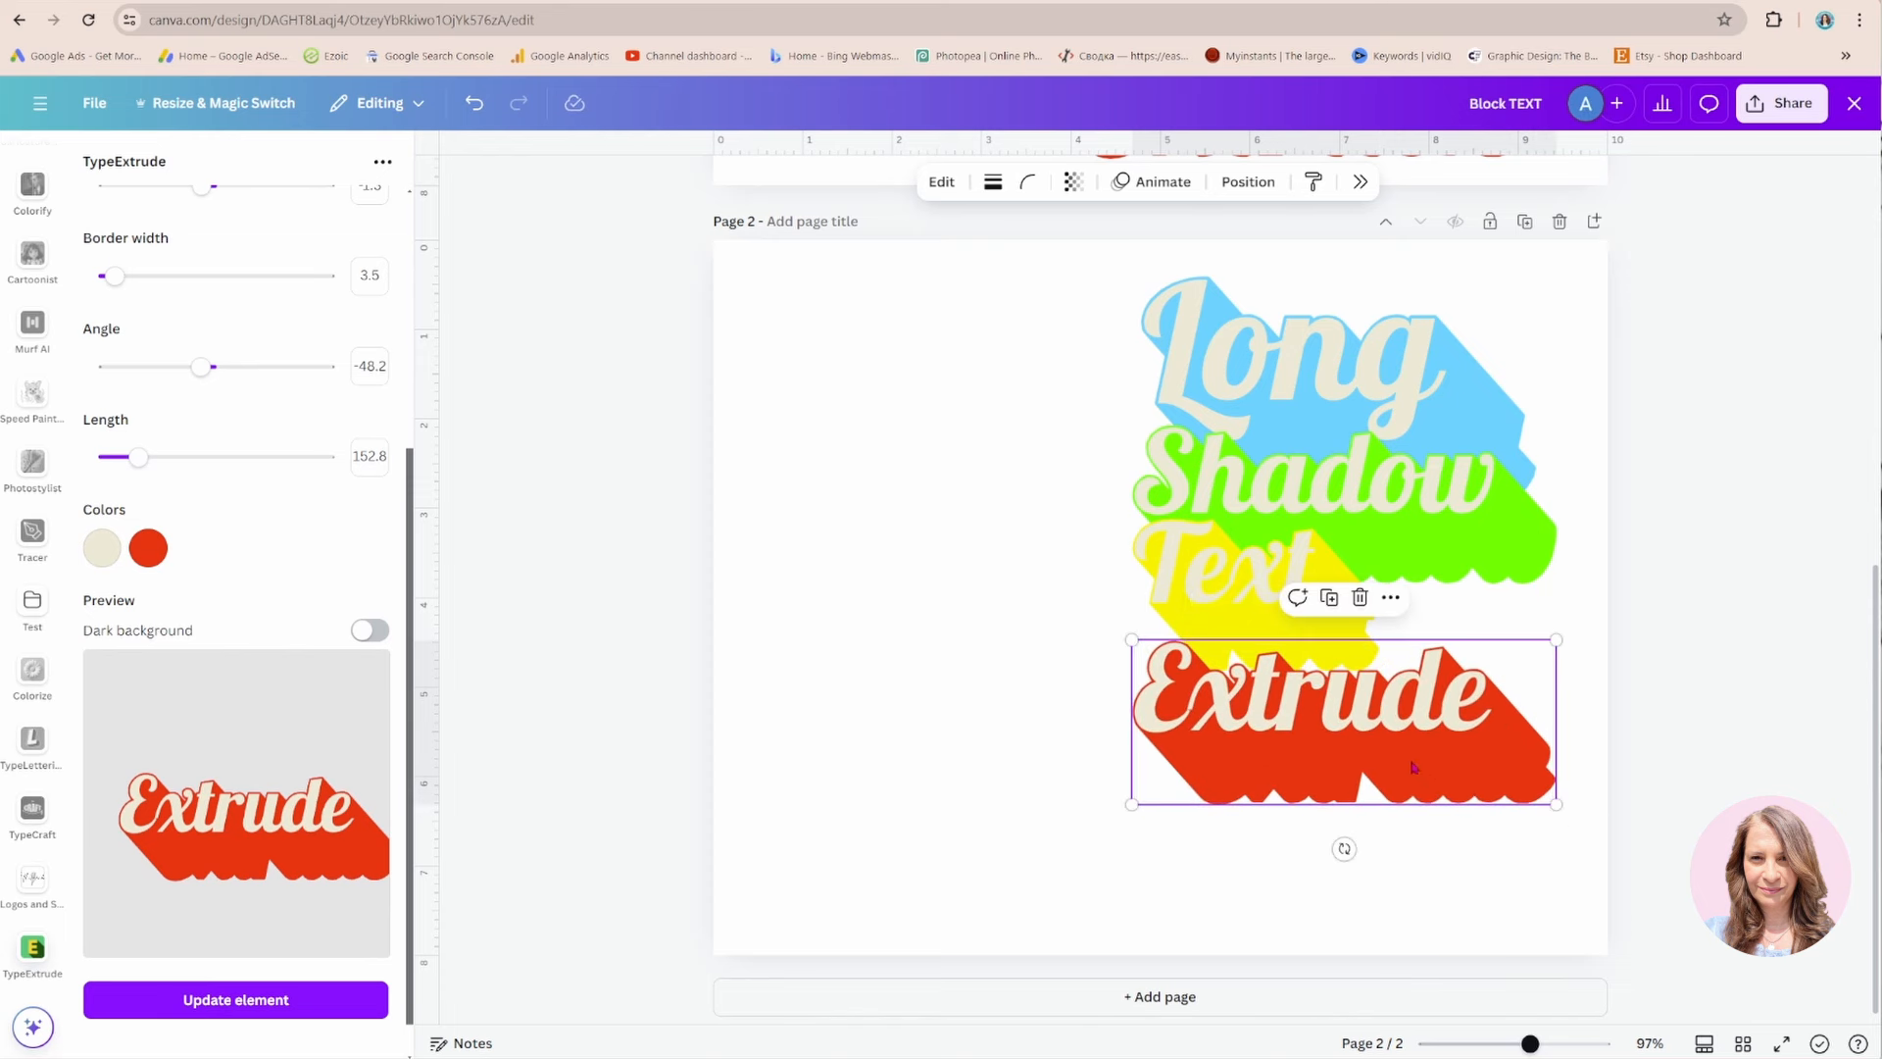
drag(1415, 761, 1407, 735)
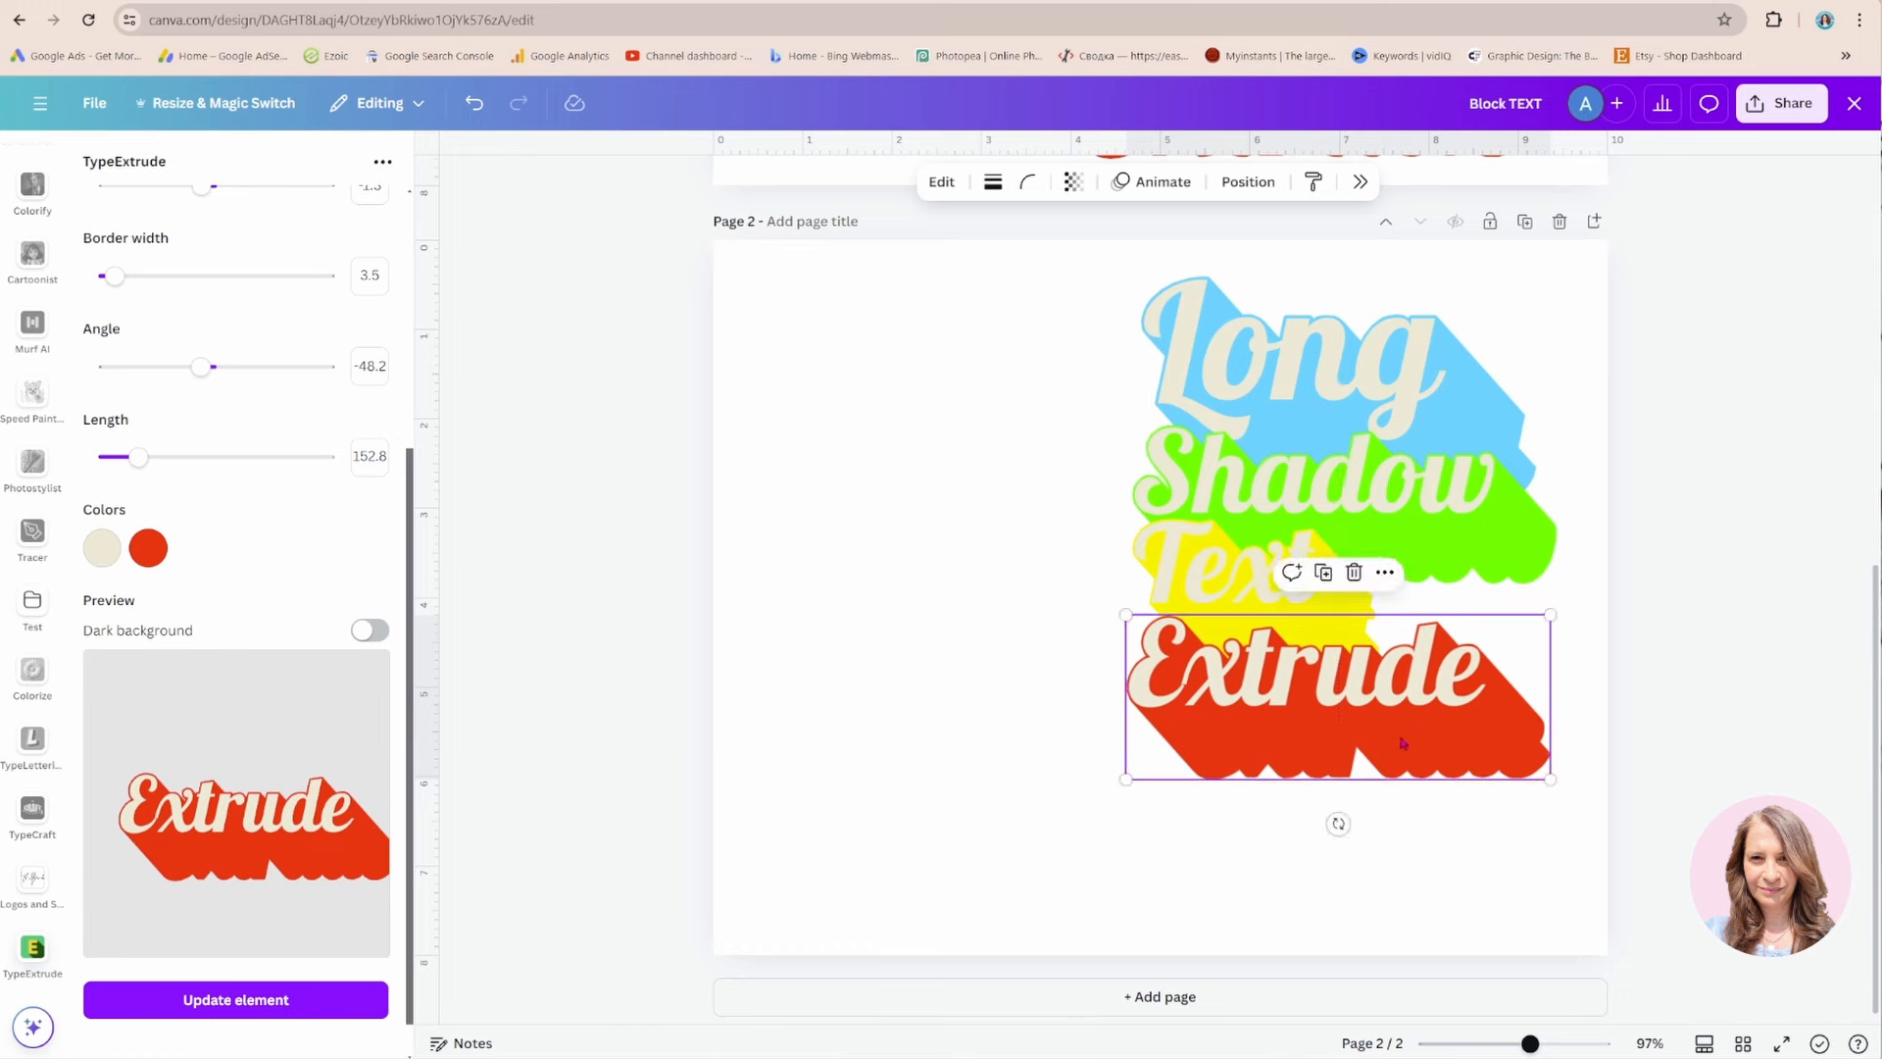
click(998, 711)
click(1219, 761)
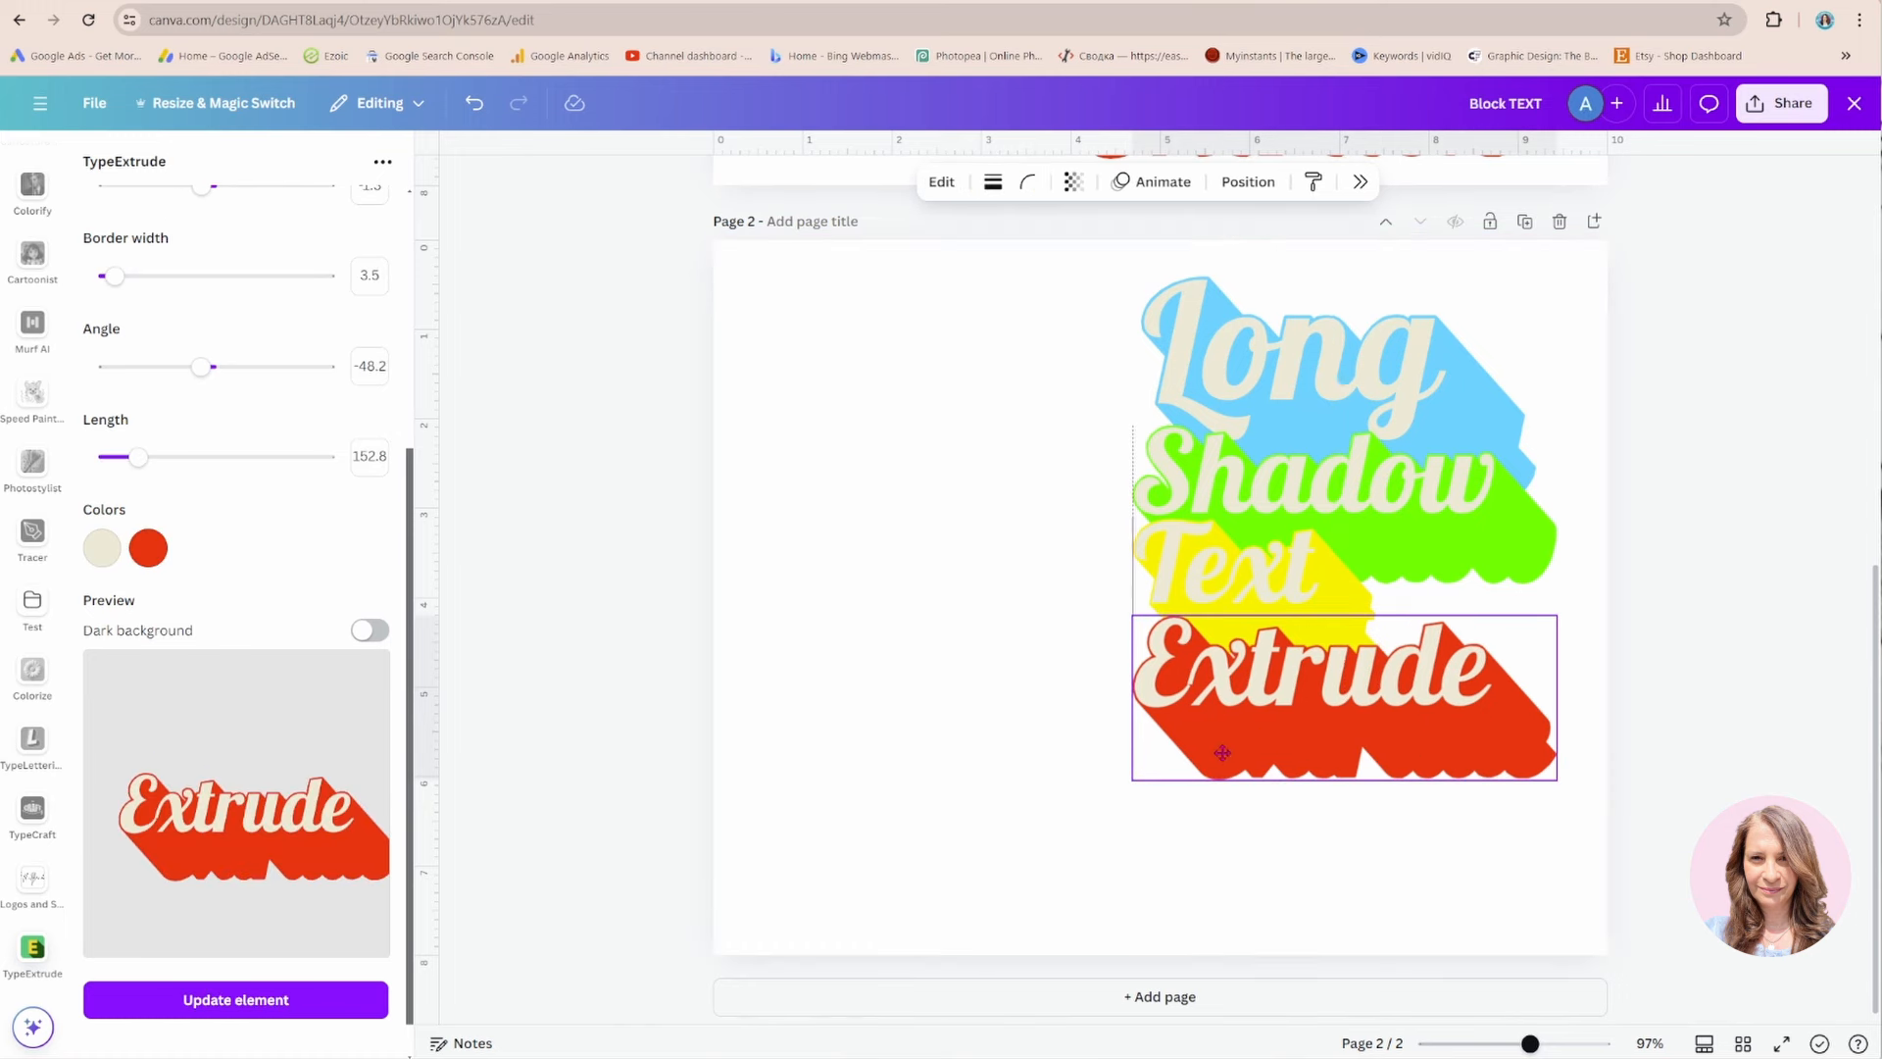
click(959, 675)
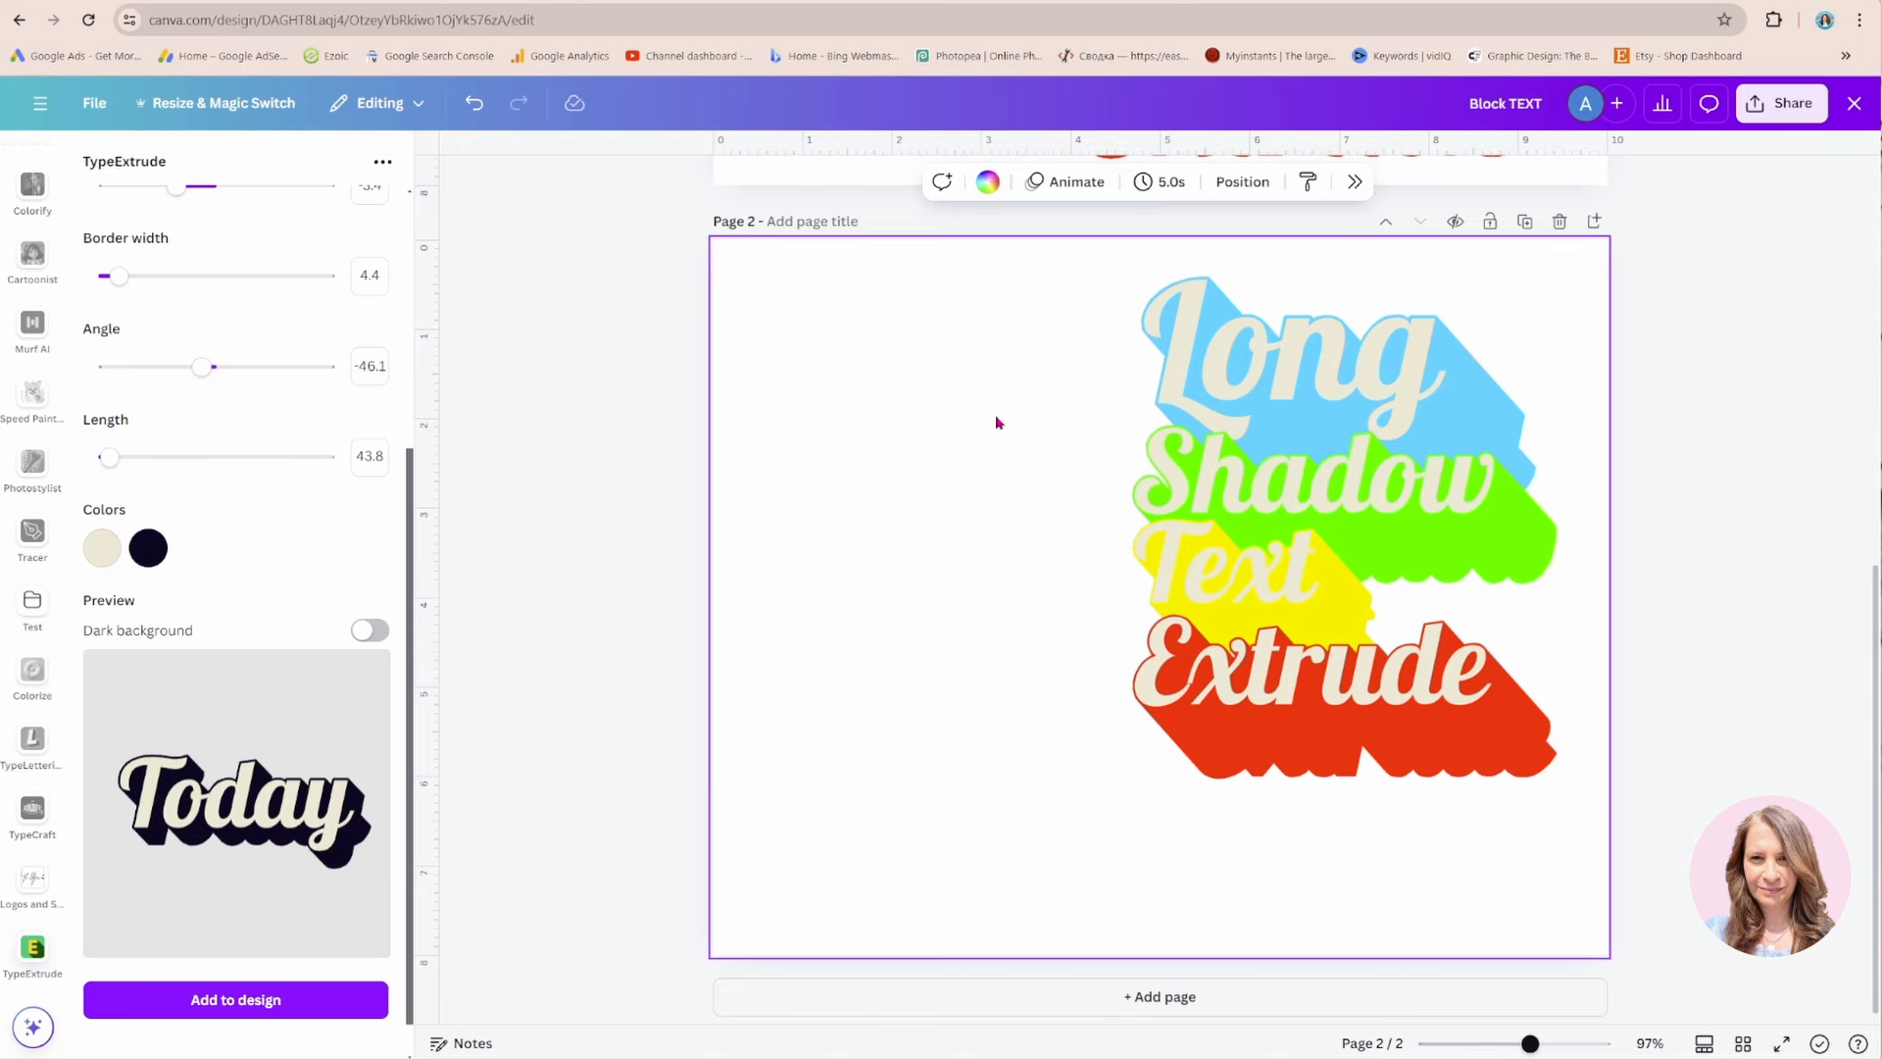
Clear the old elements search and add a square shape to the page.
scroll(34, 372, up, 10)
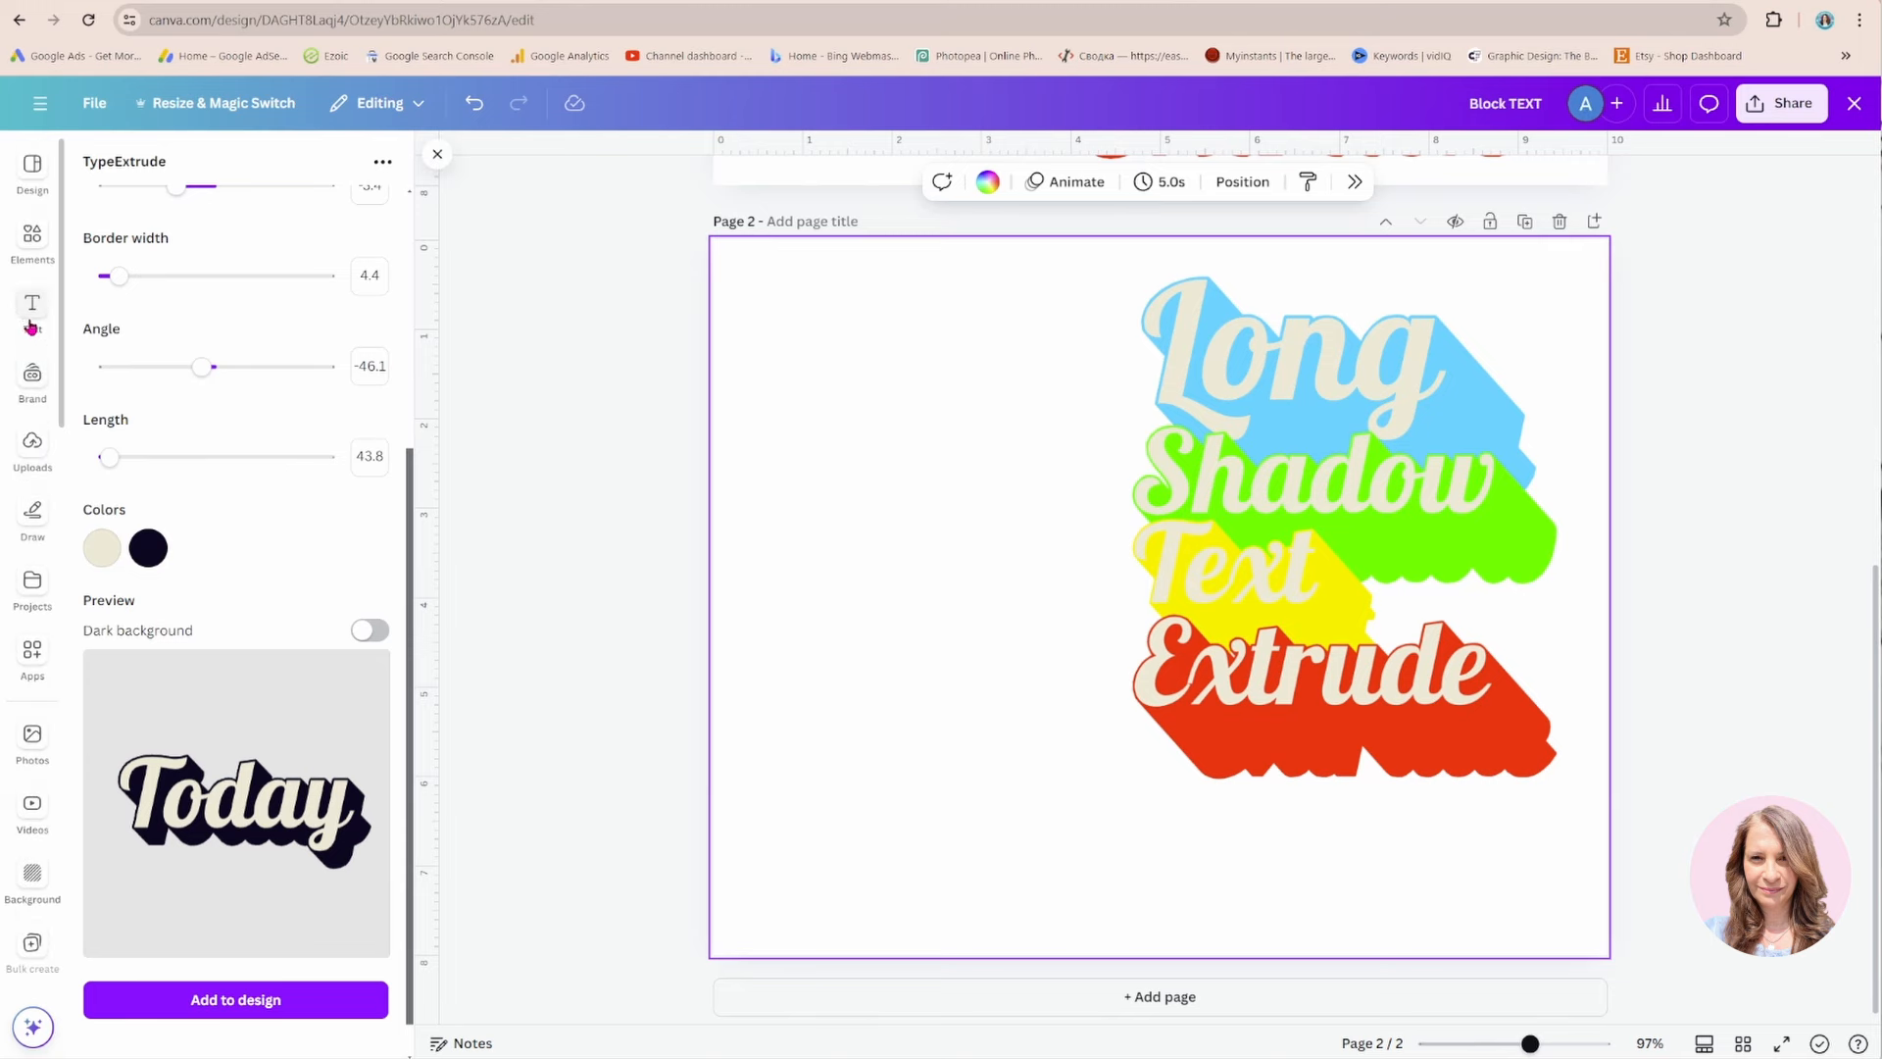
click(32, 241)
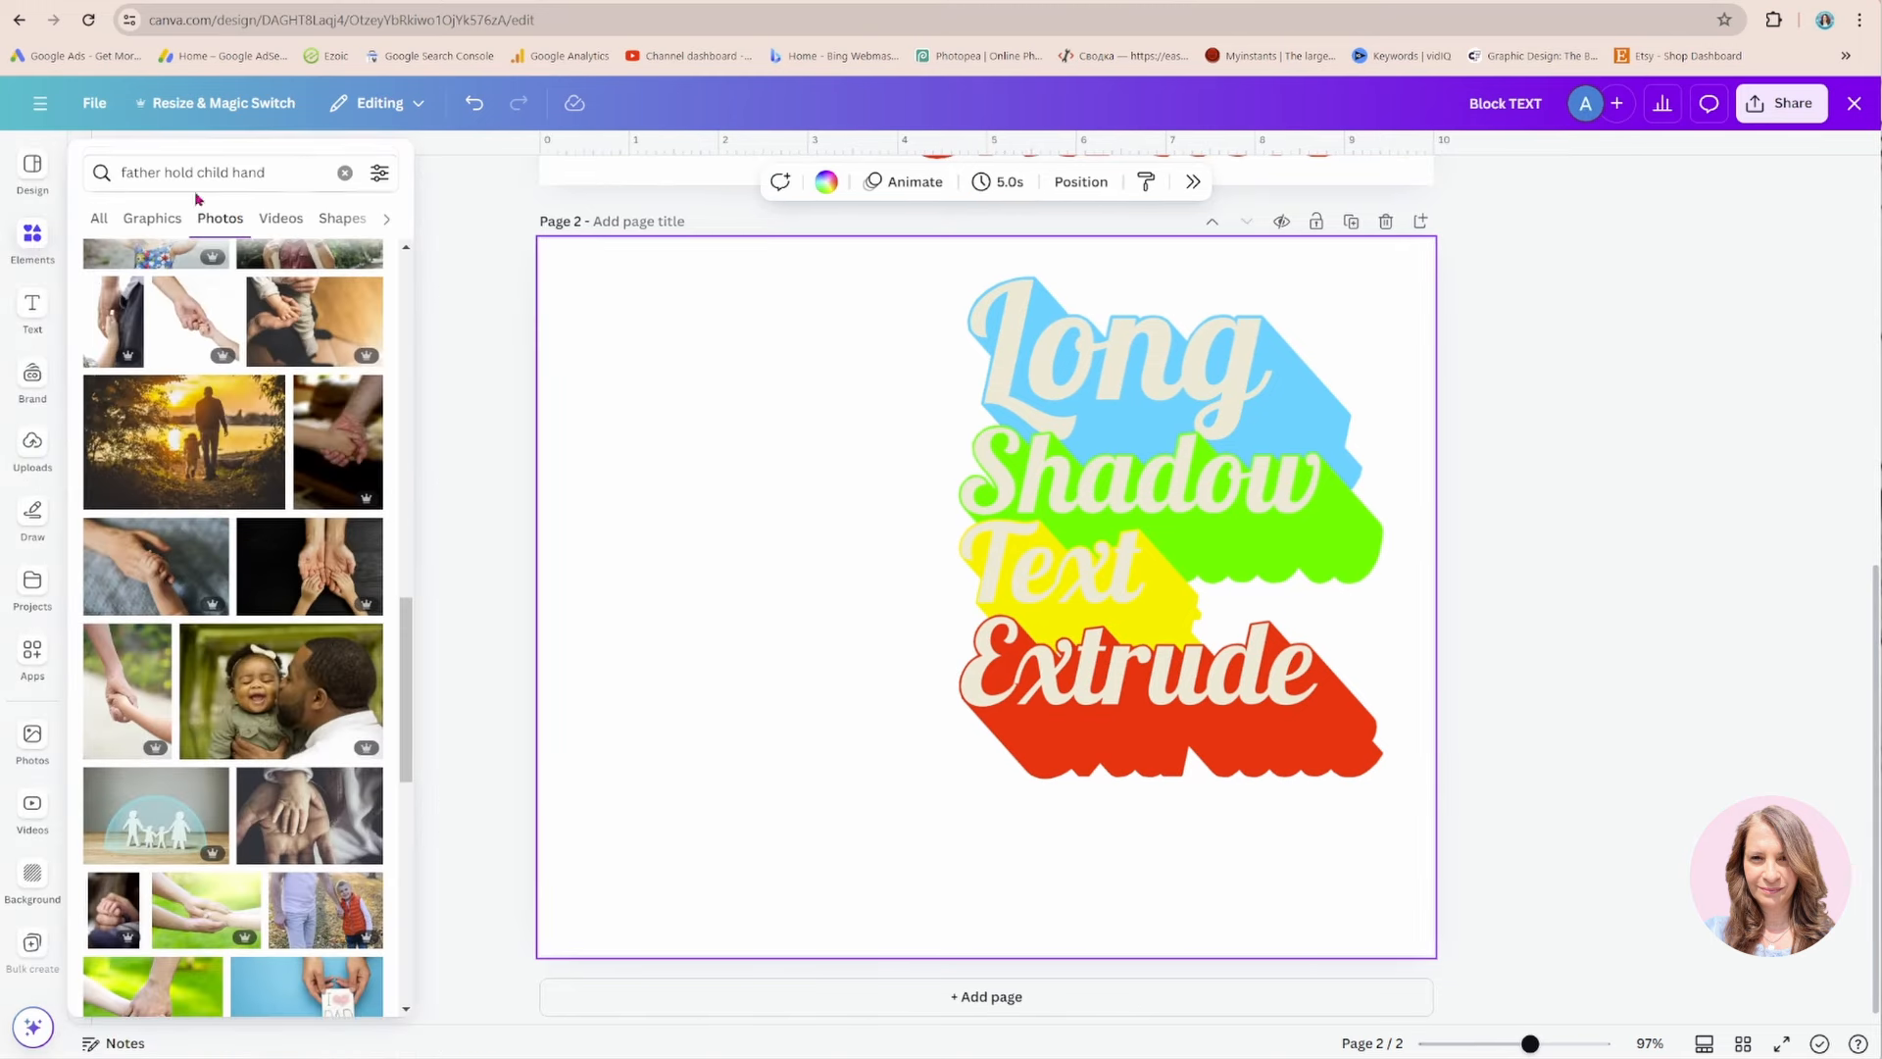
click(345, 173)
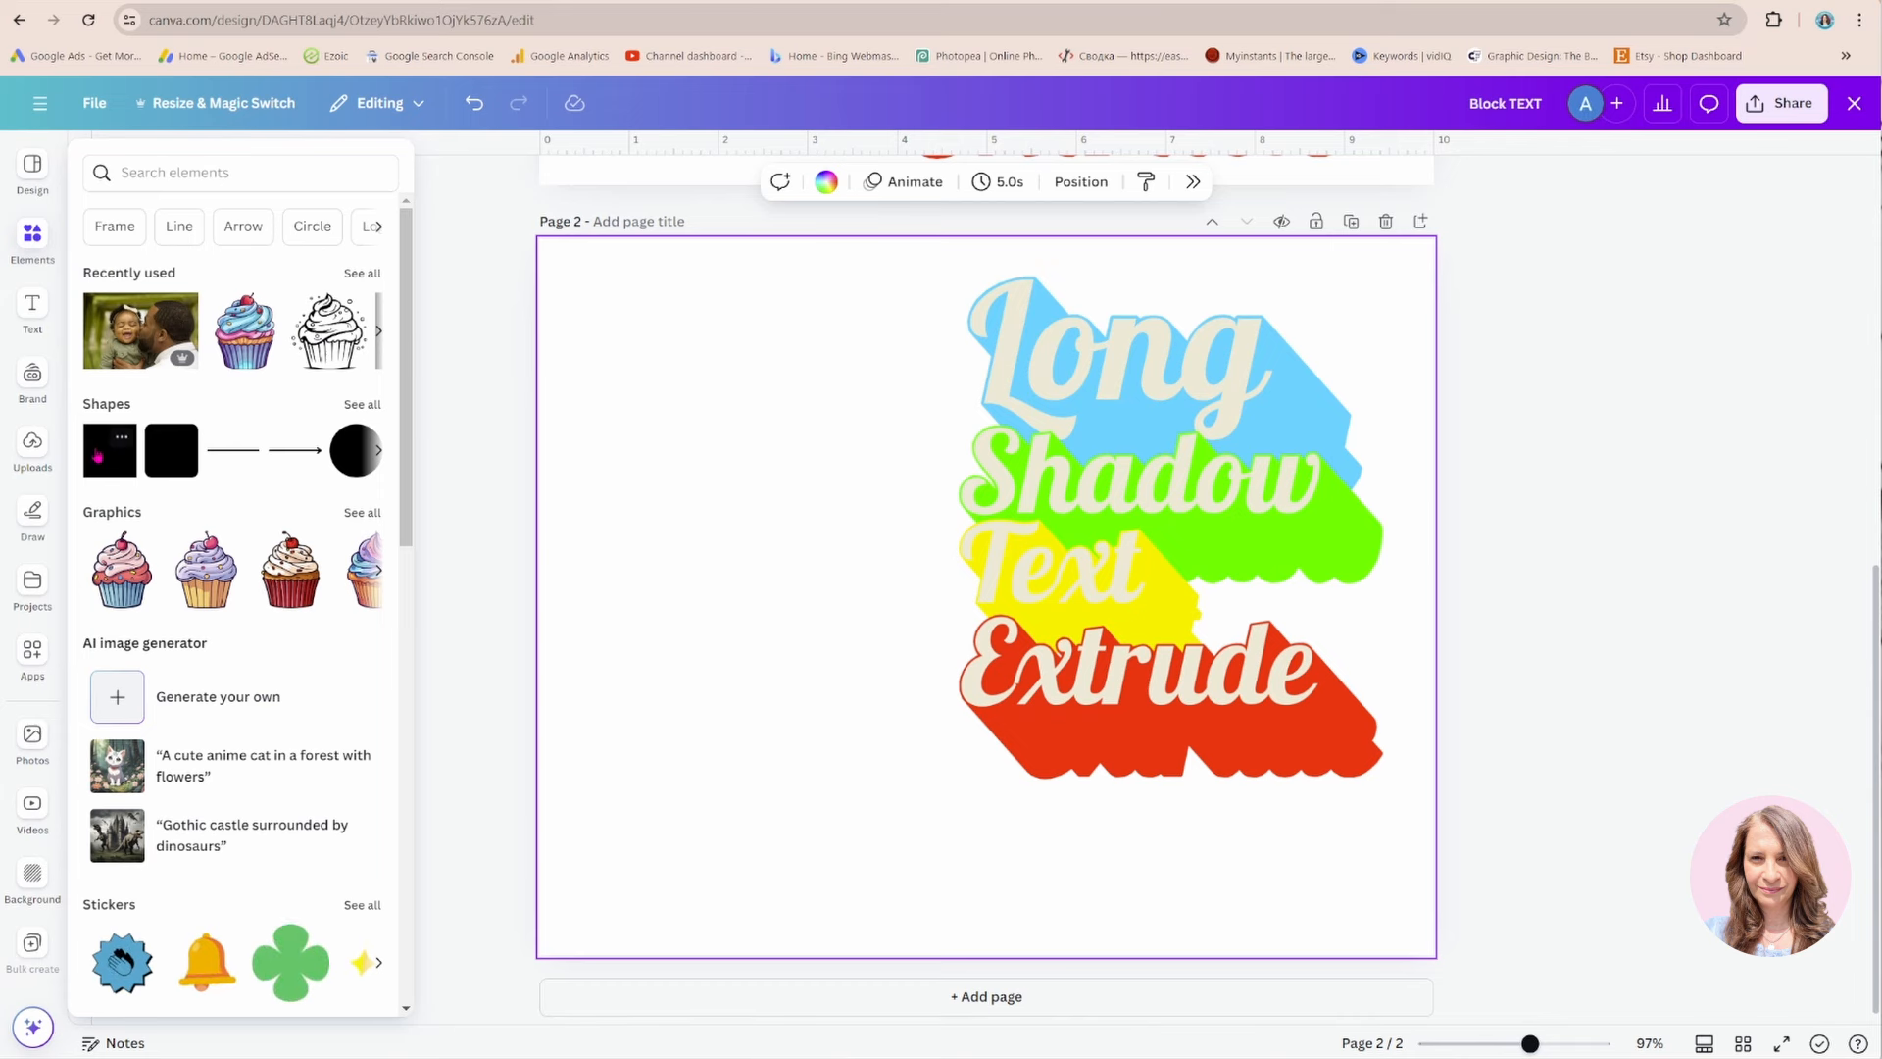
click(97, 456)
click(911, 618)
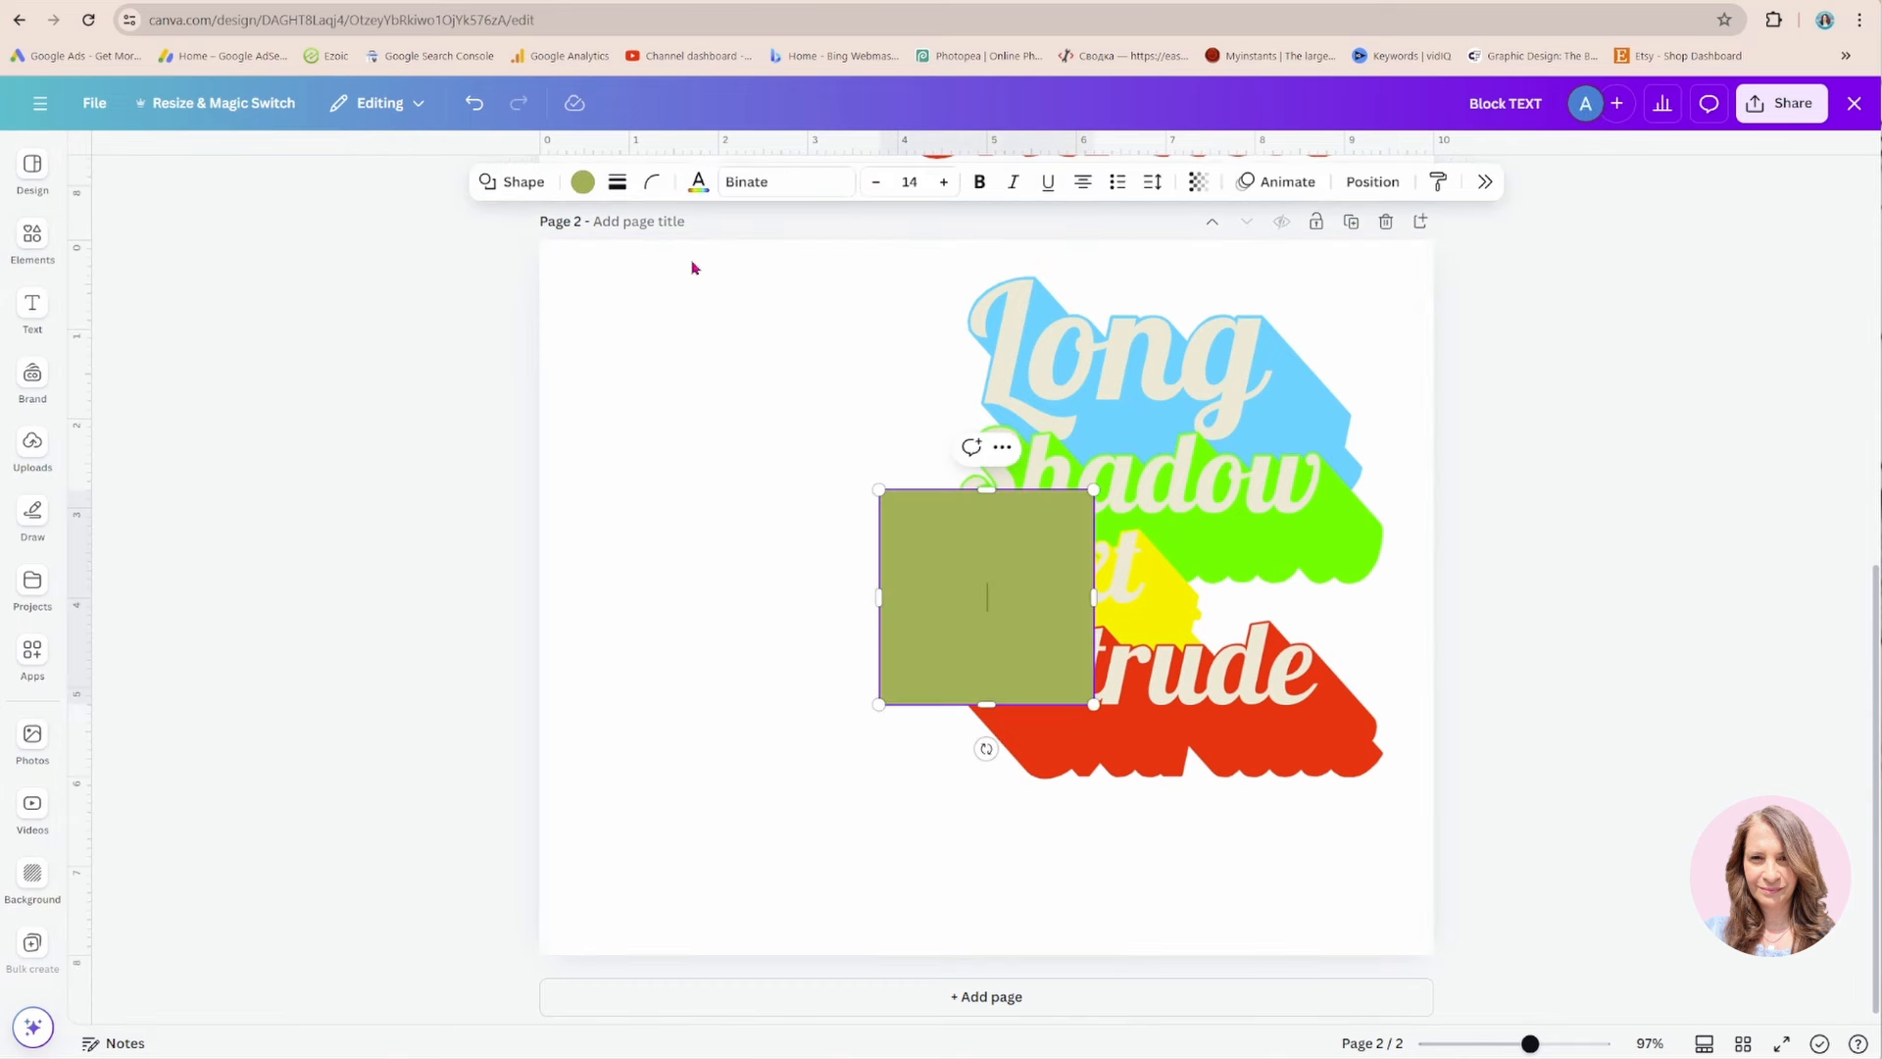
Fill the square with yellow #F8F300 sampled from the "Text" shadow and fit it over the gap beside "Text".
click(582, 181)
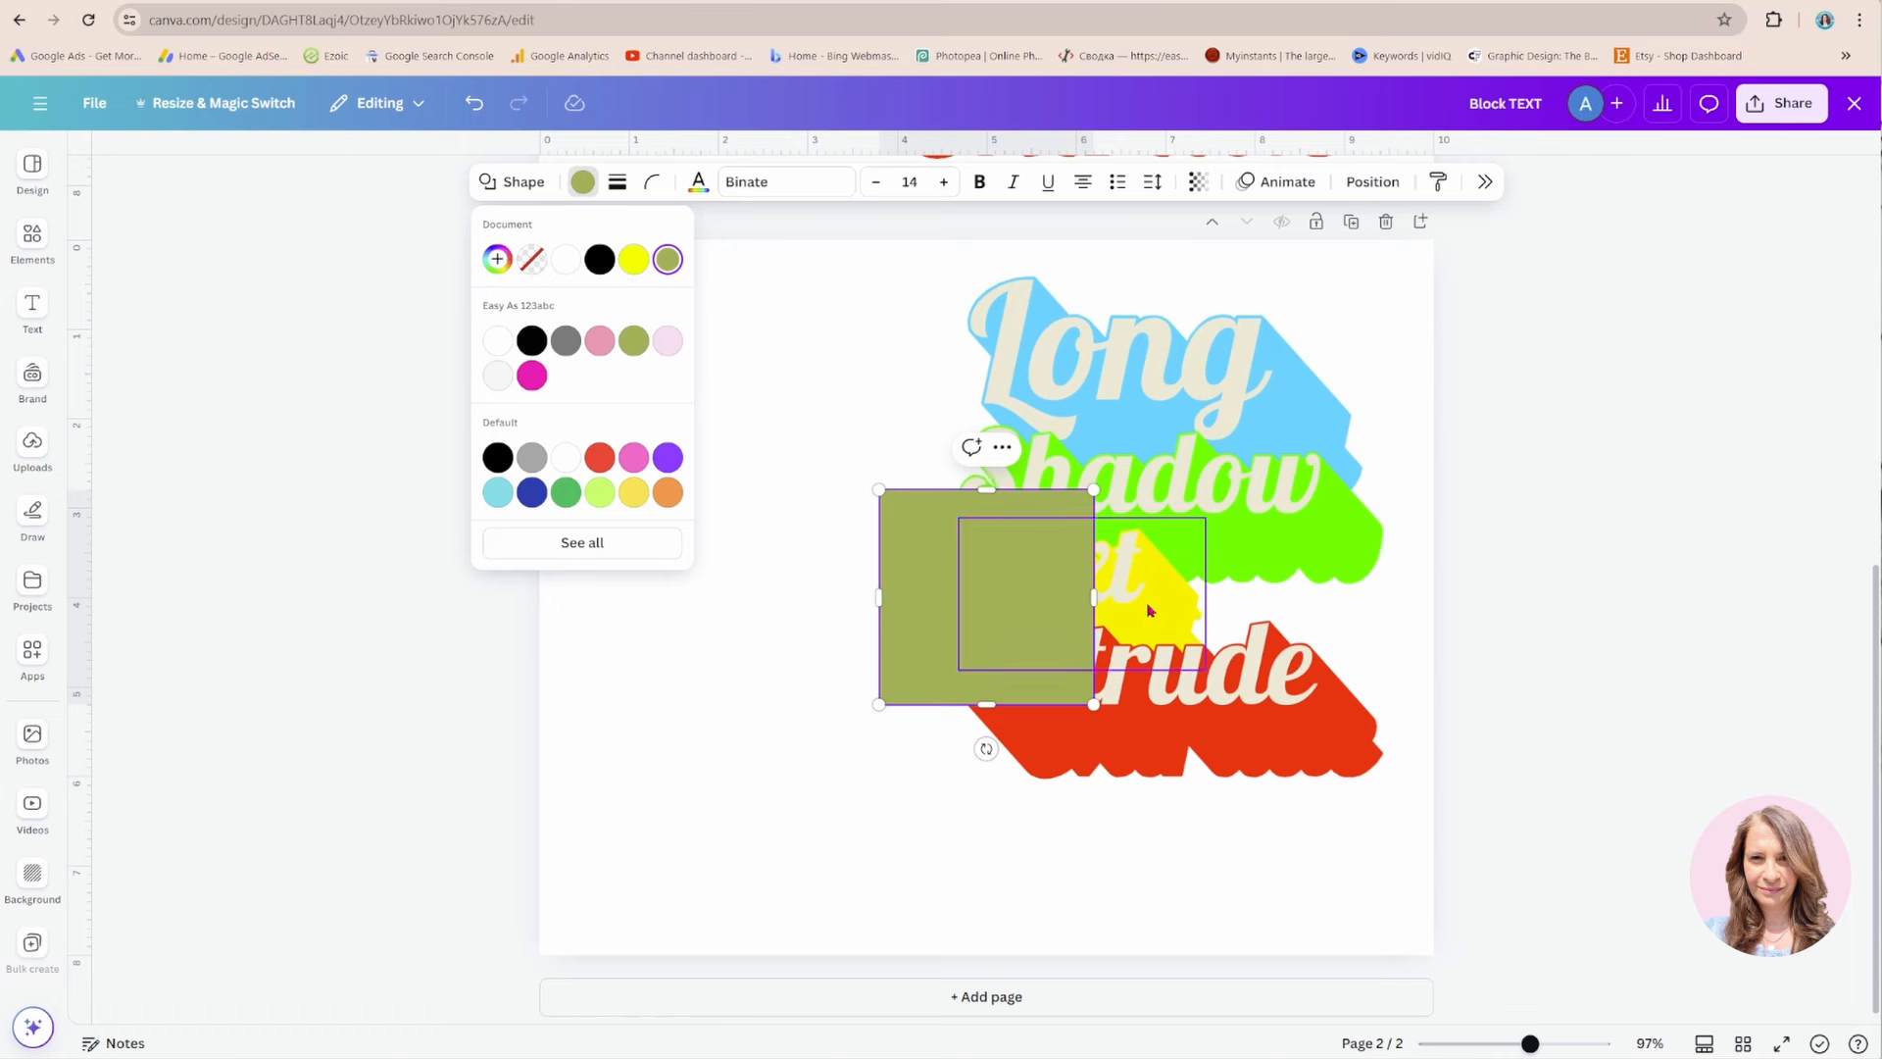
click(497, 259)
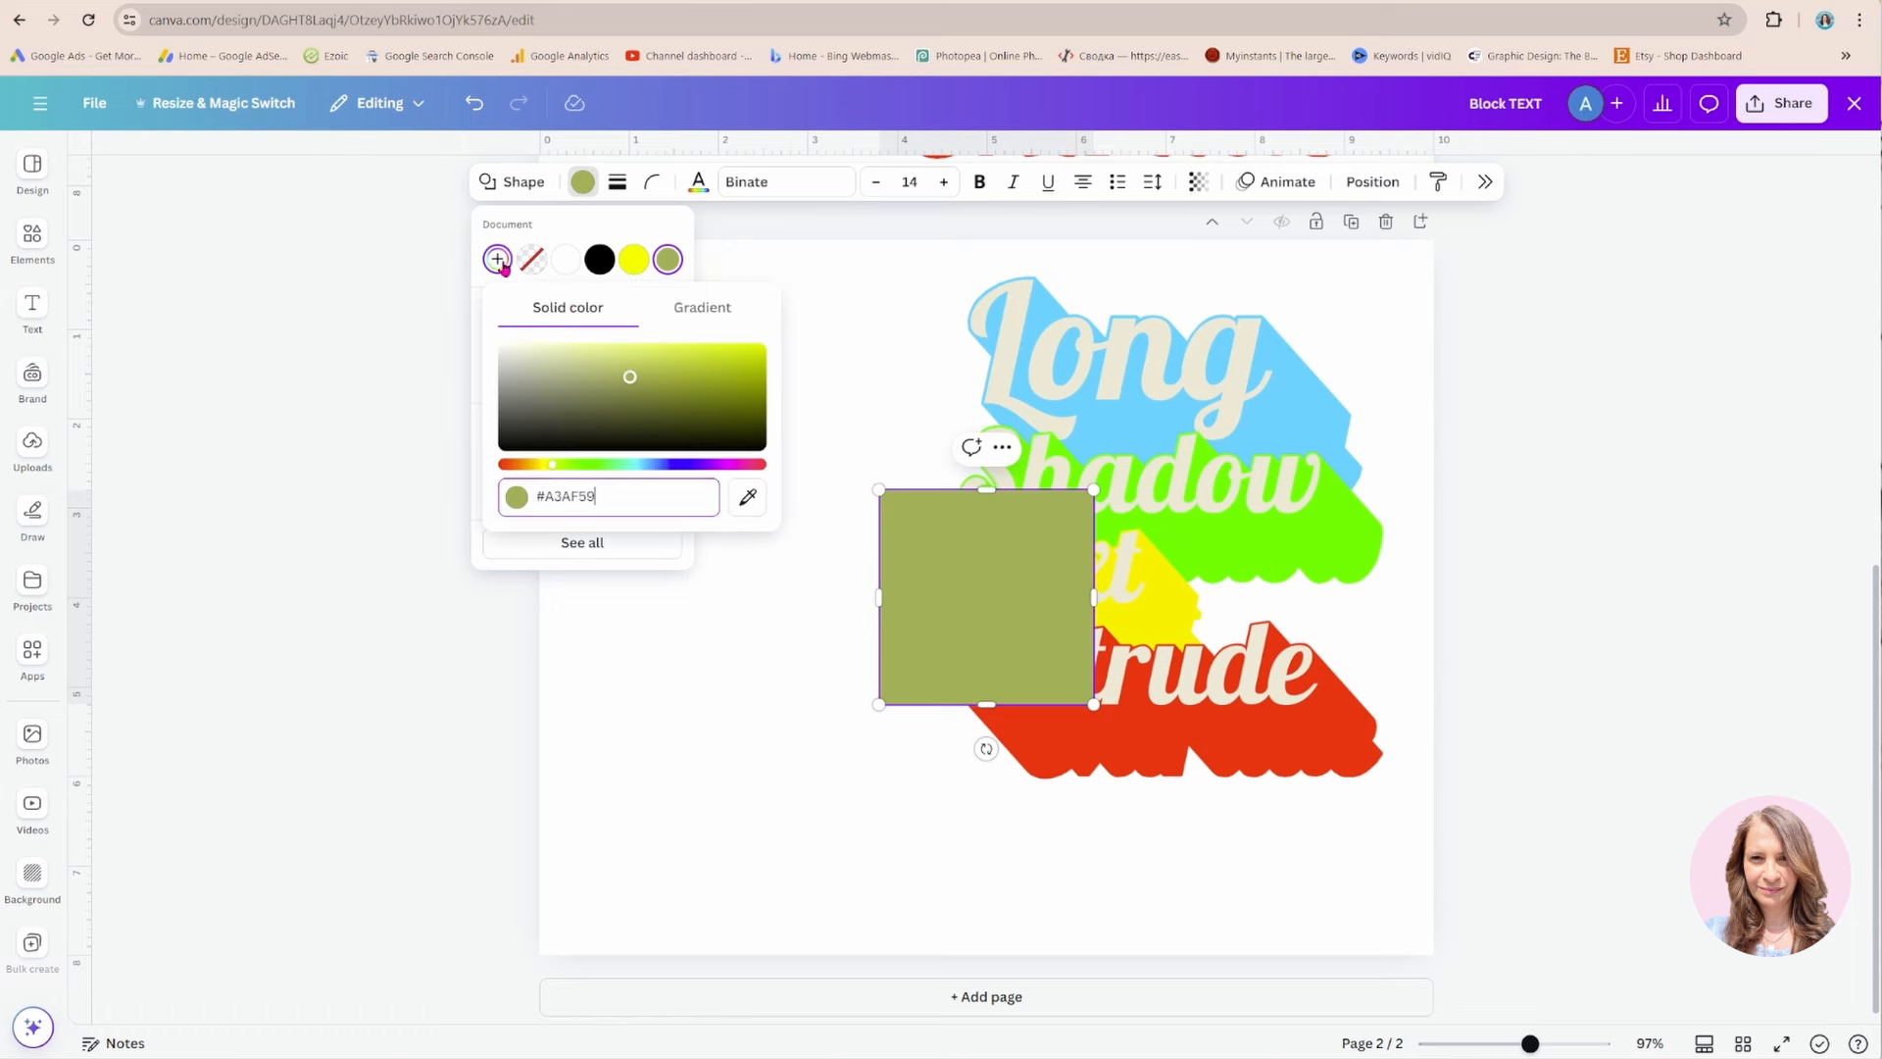
click(747, 502)
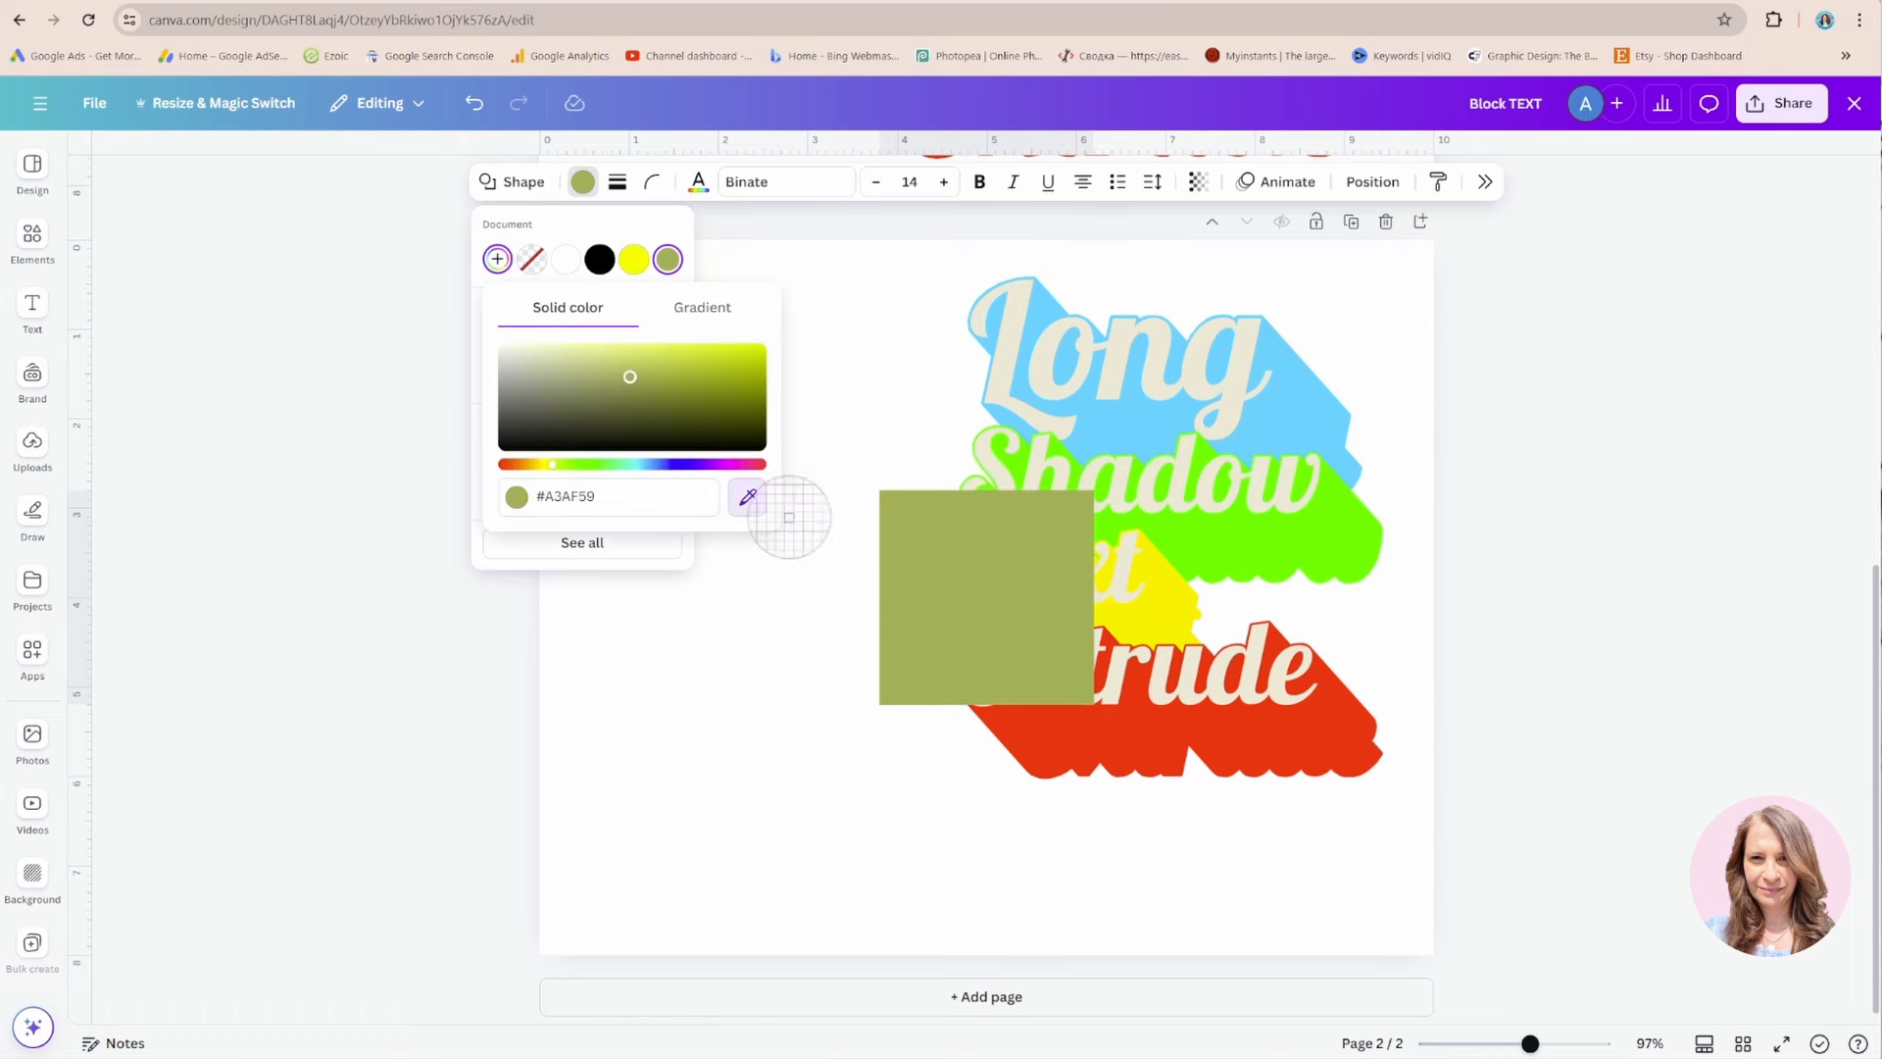
click(1158, 608)
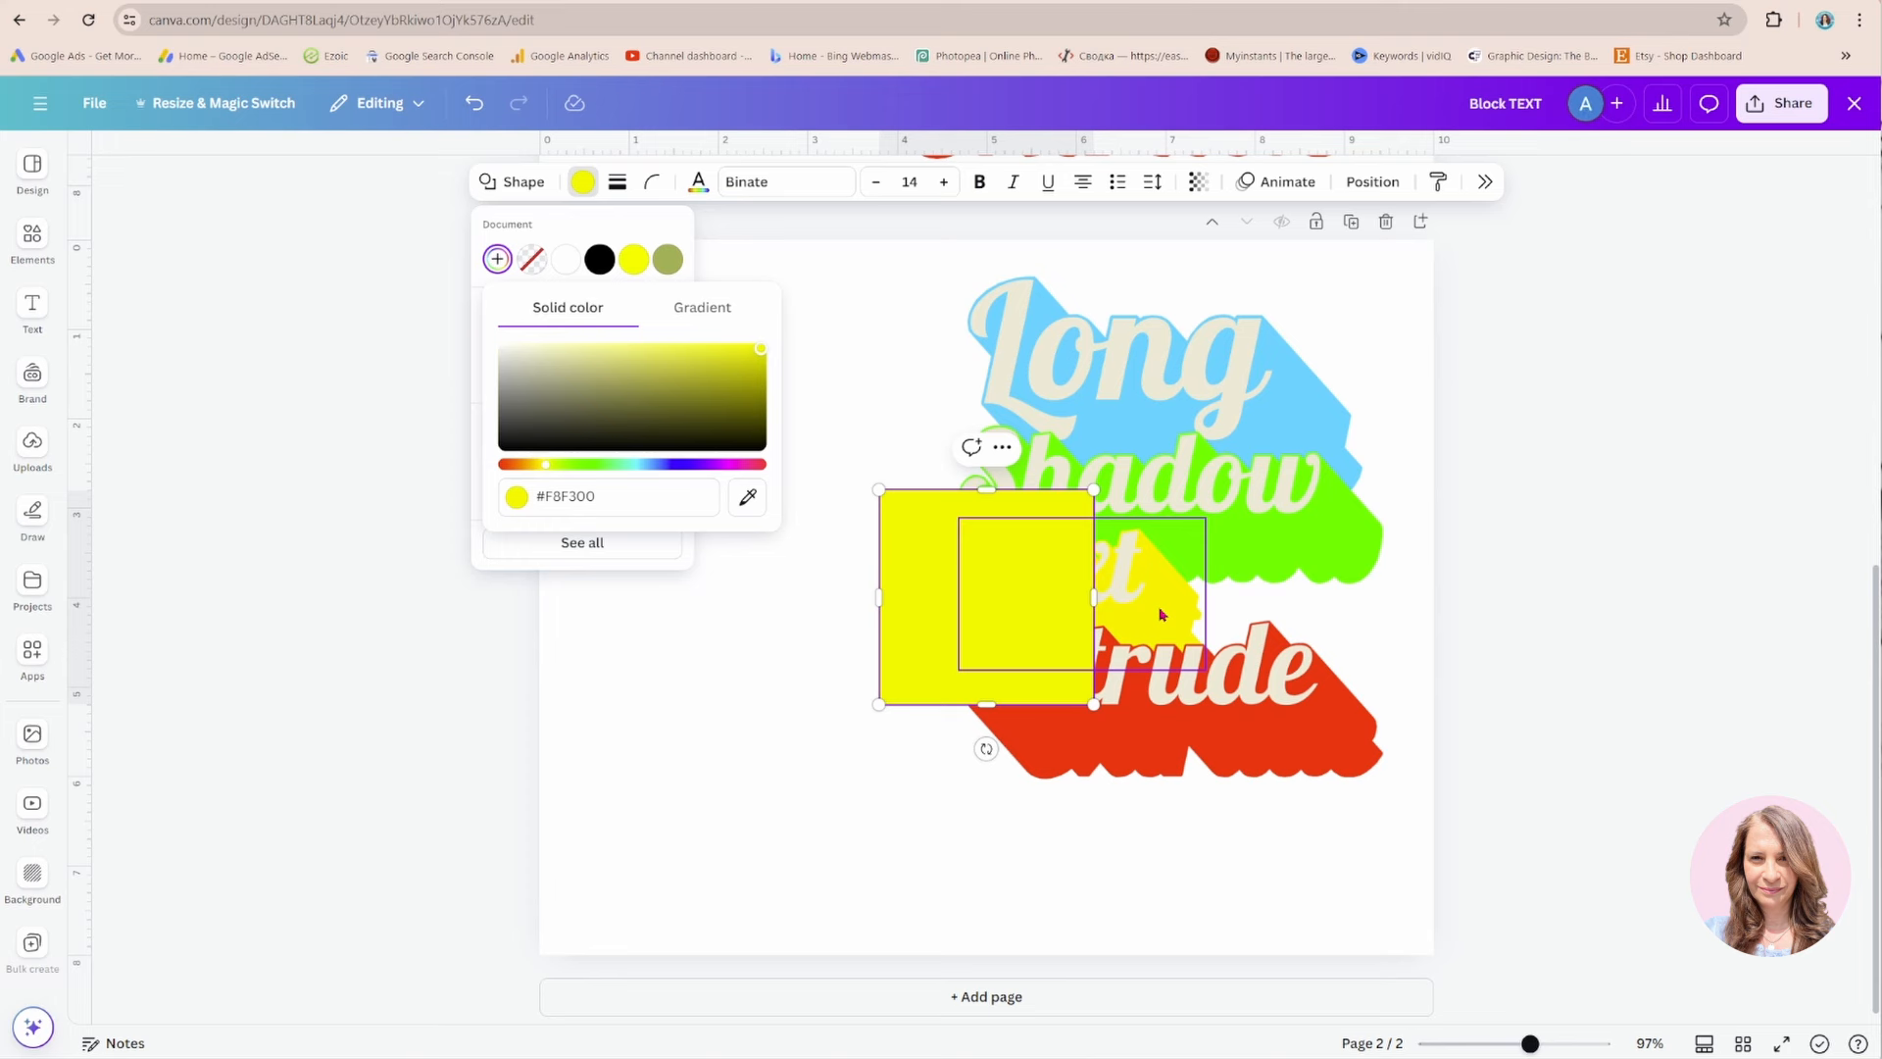
drag(967, 648, 1261, 714)
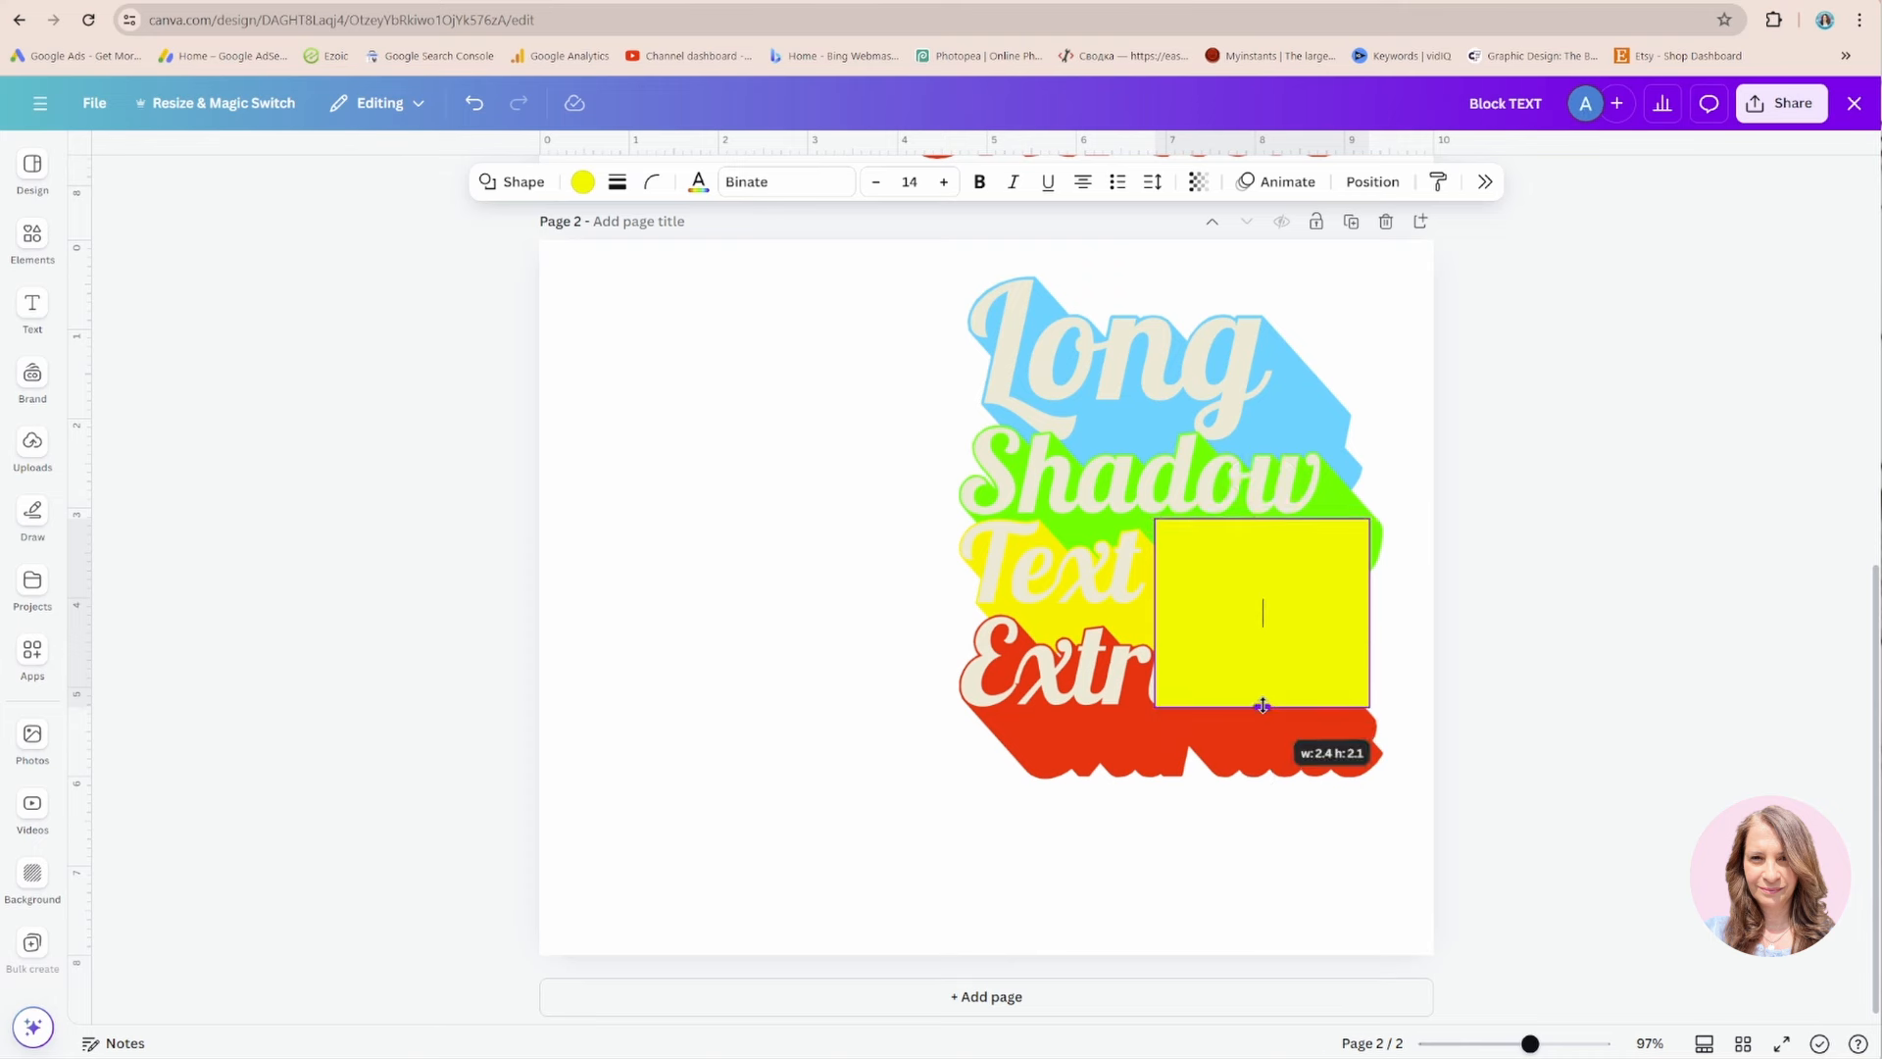
click(1263, 642)
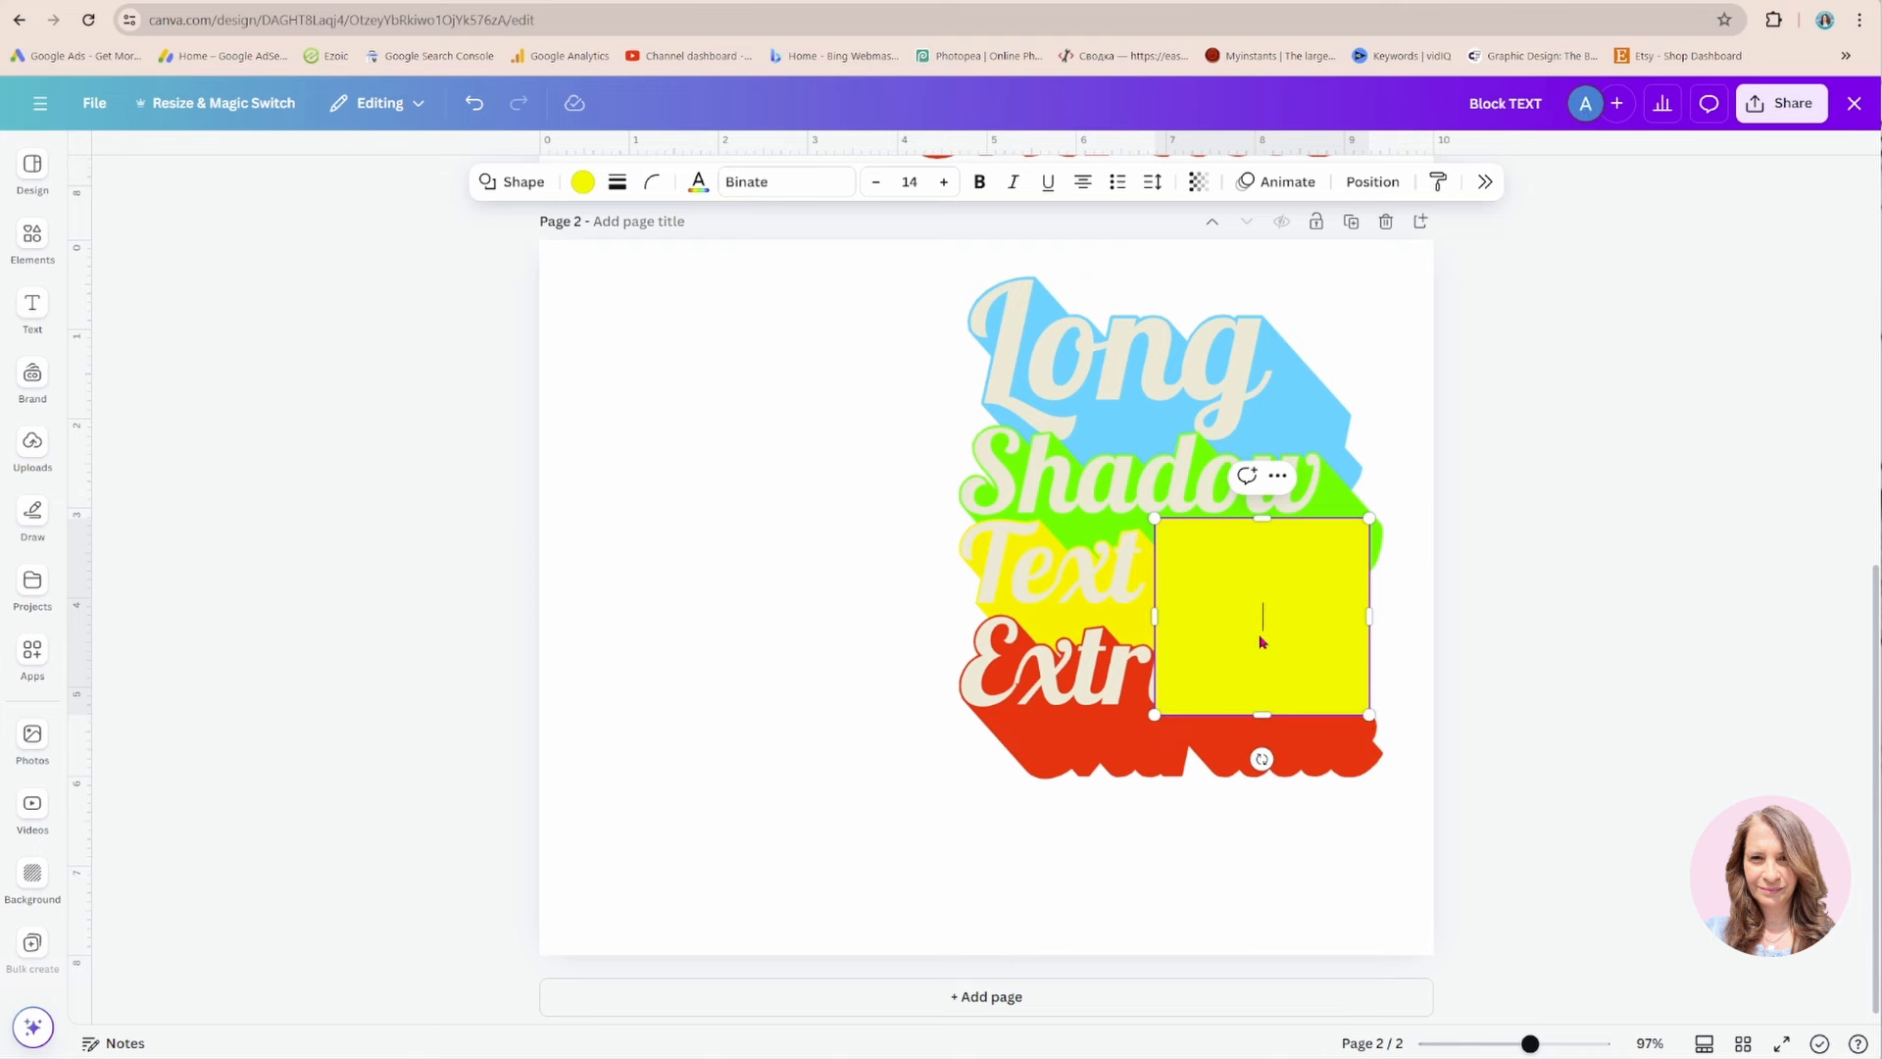
Move the yellow square's layer between "Text" and "Shadow" and lower its top edge to uncover more of the green shadow.
click(1376, 183)
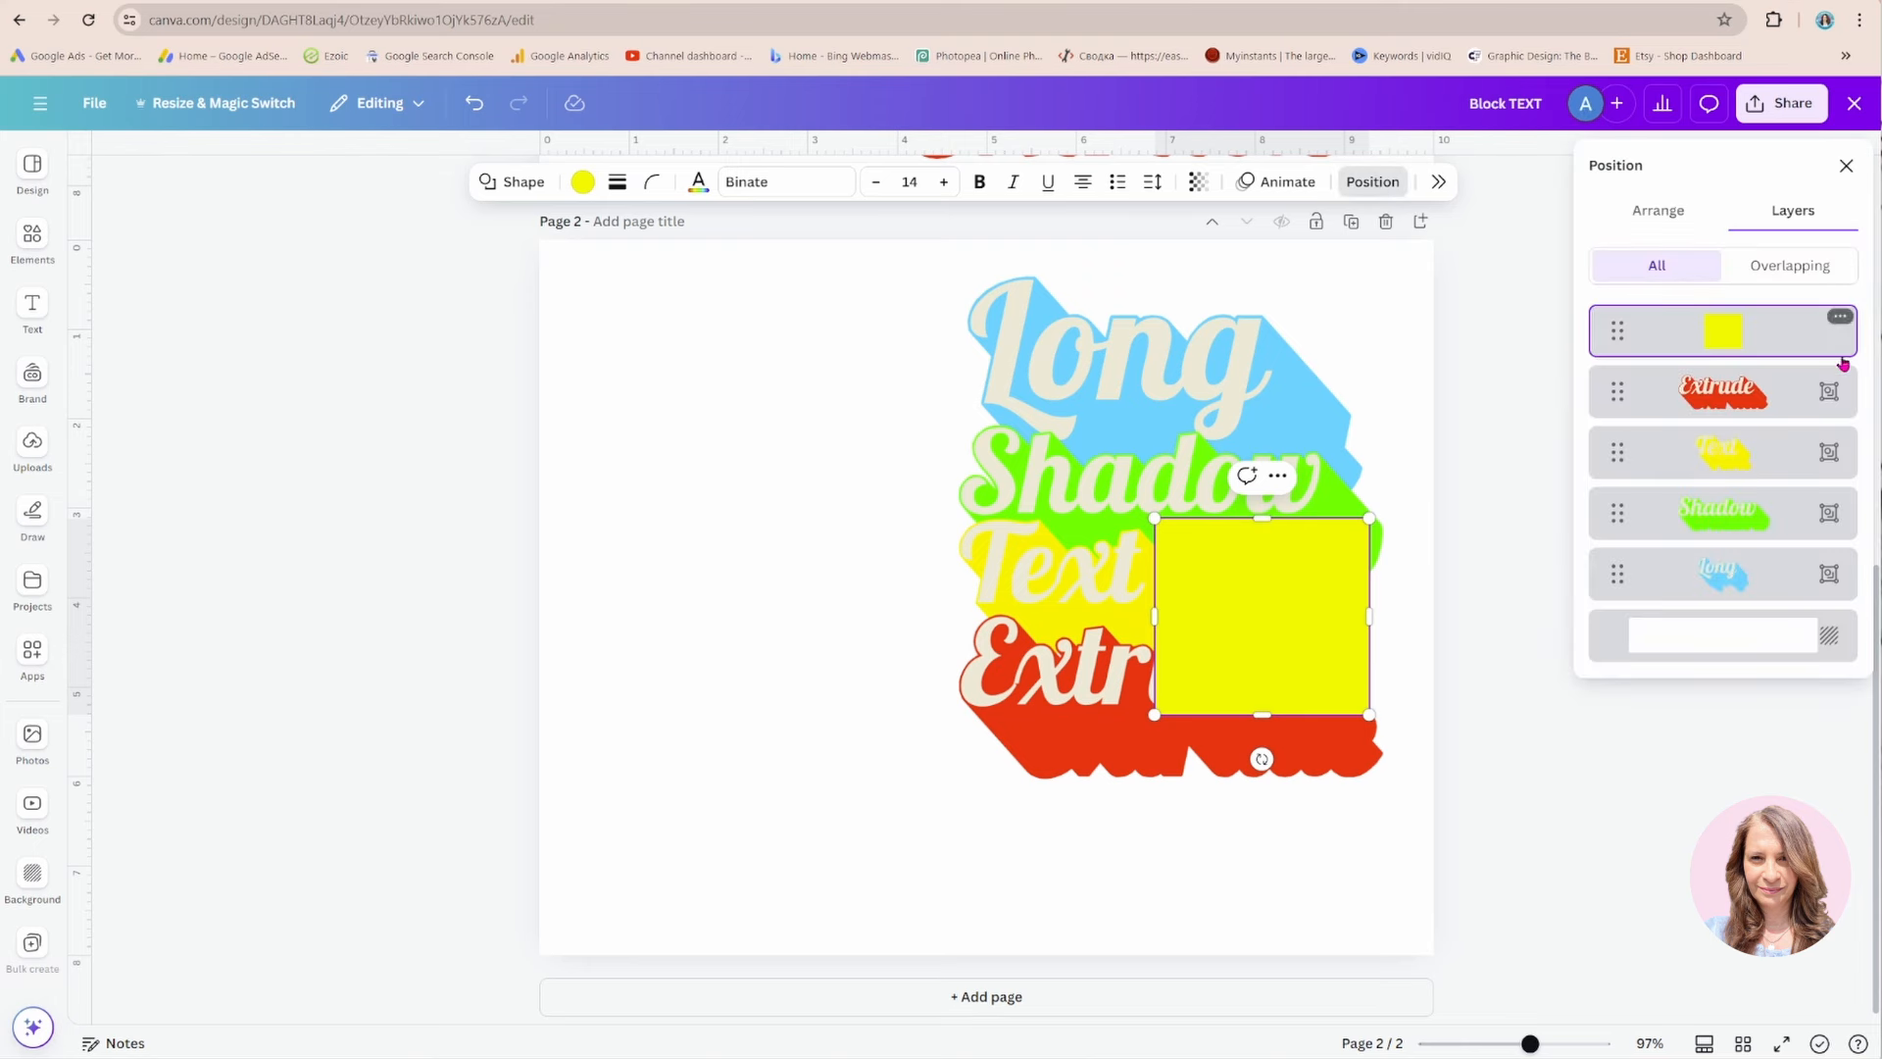
drag(1745, 338, 1696, 545)
click(916, 598)
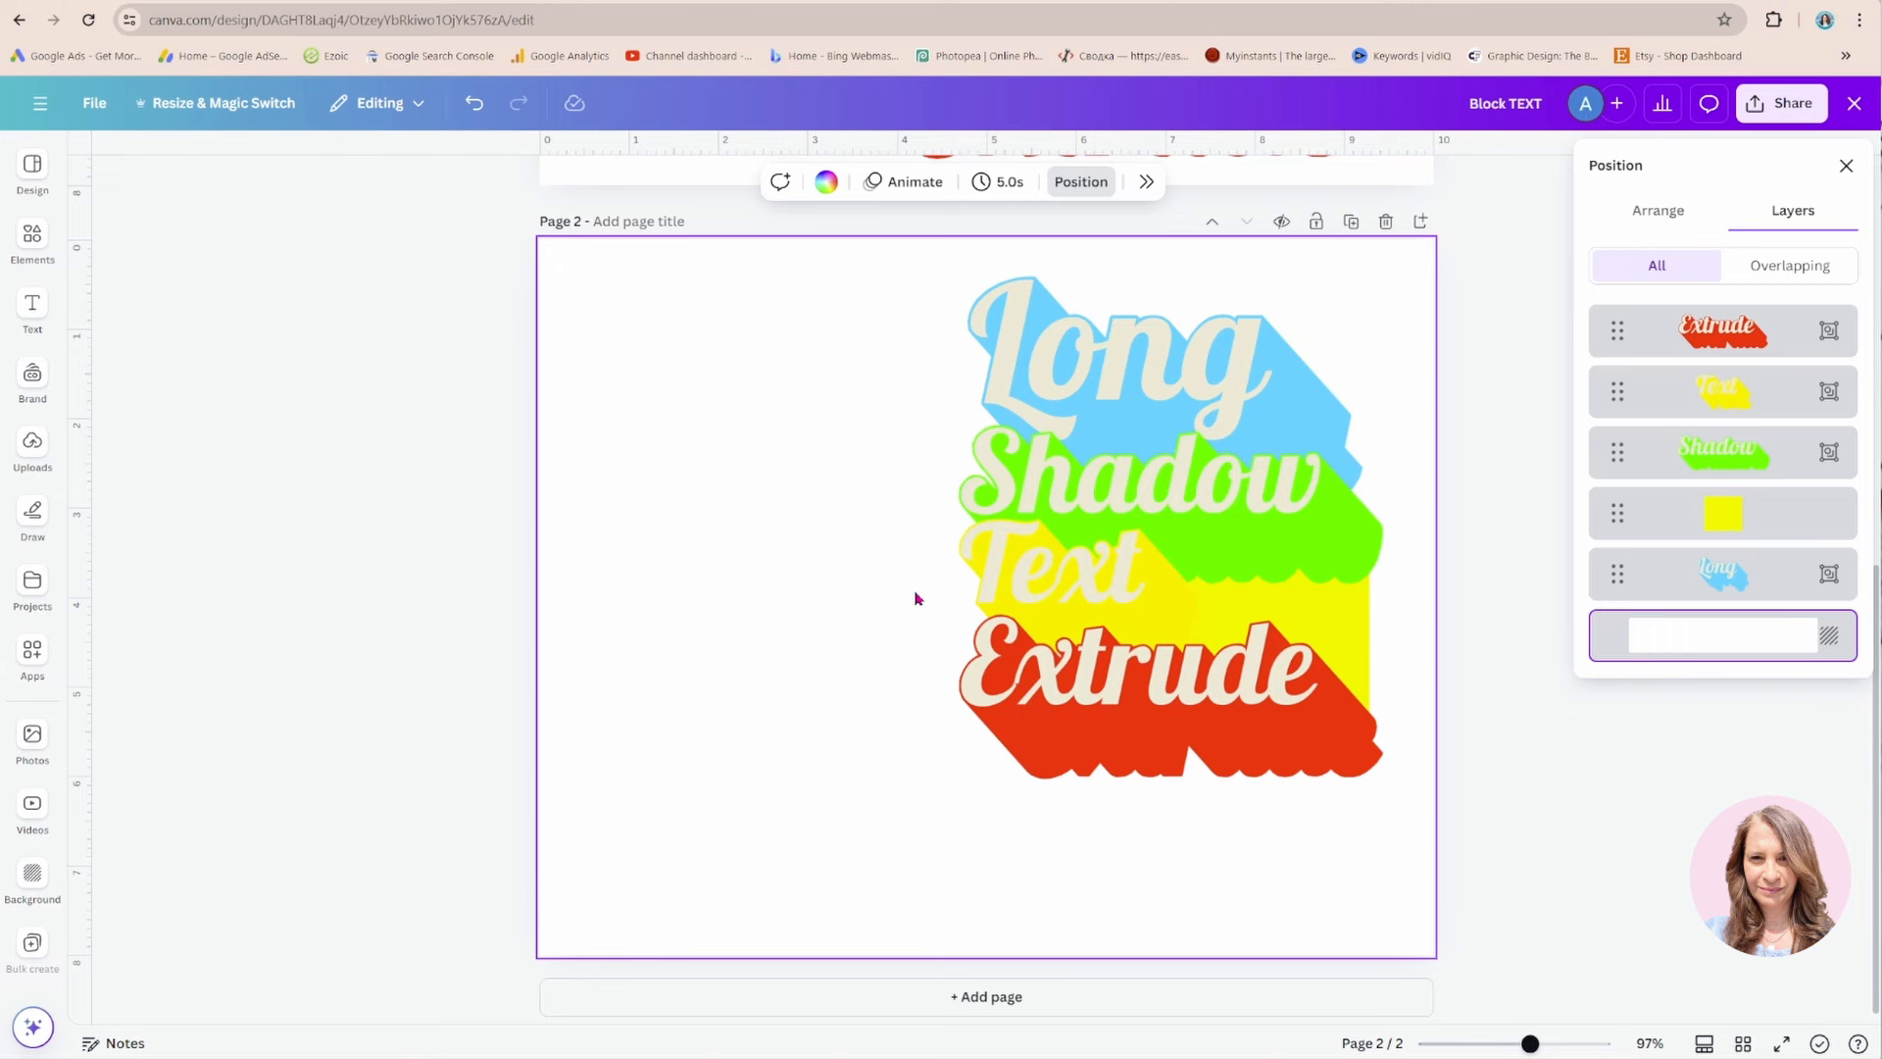
drag(1660, 517, 1663, 439)
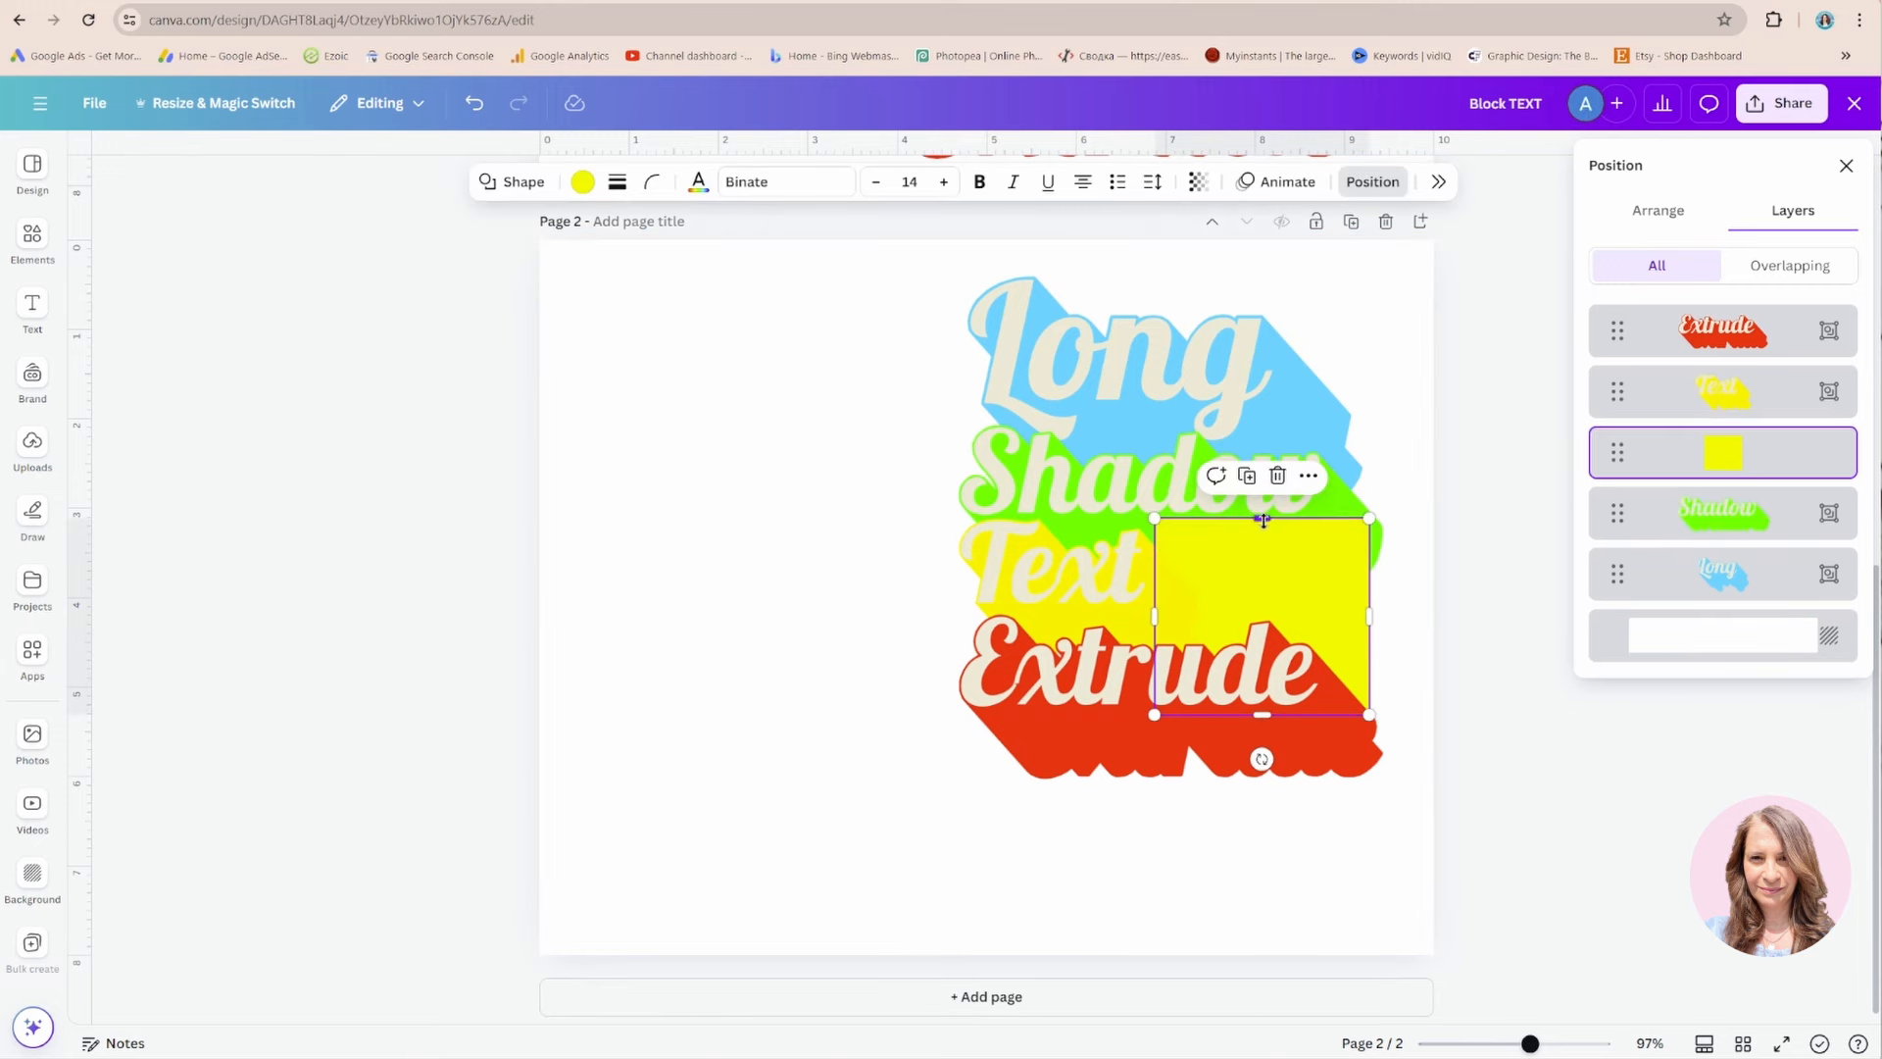
drag(1262, 518, 1261, 573)
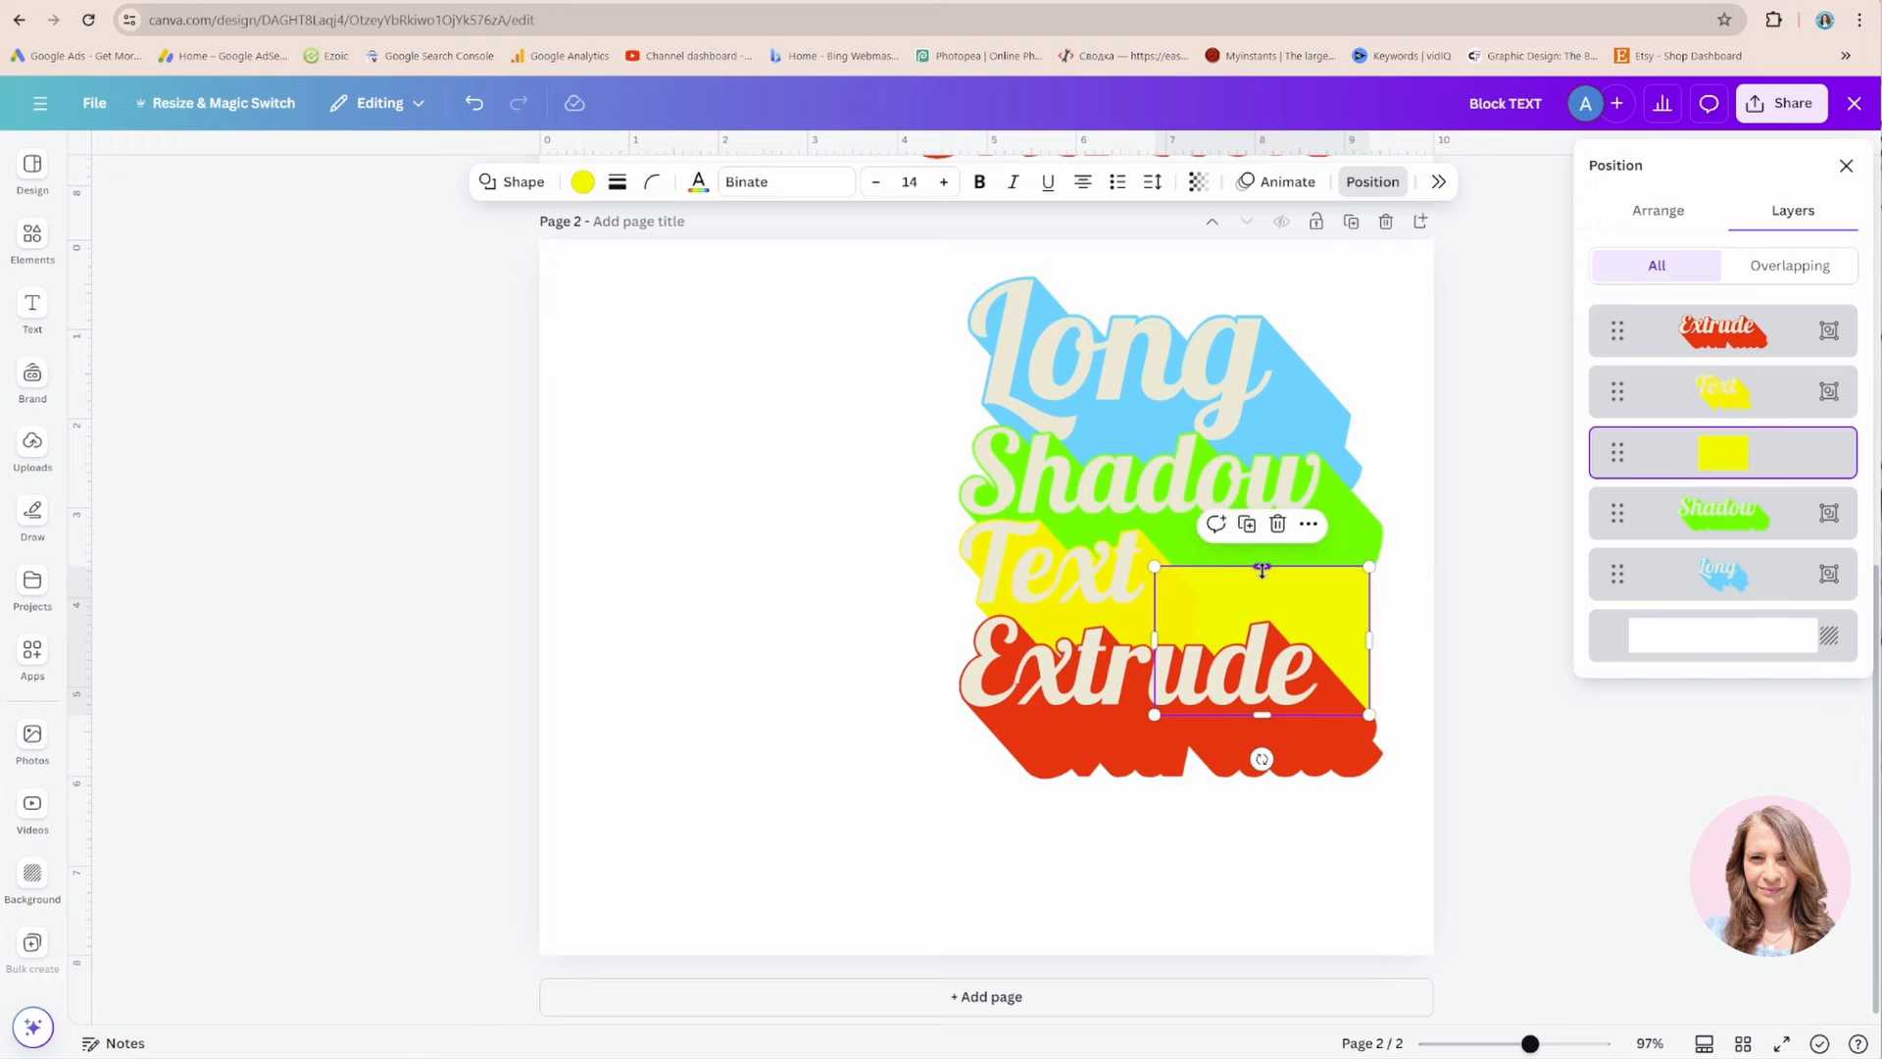
click(789, 638)
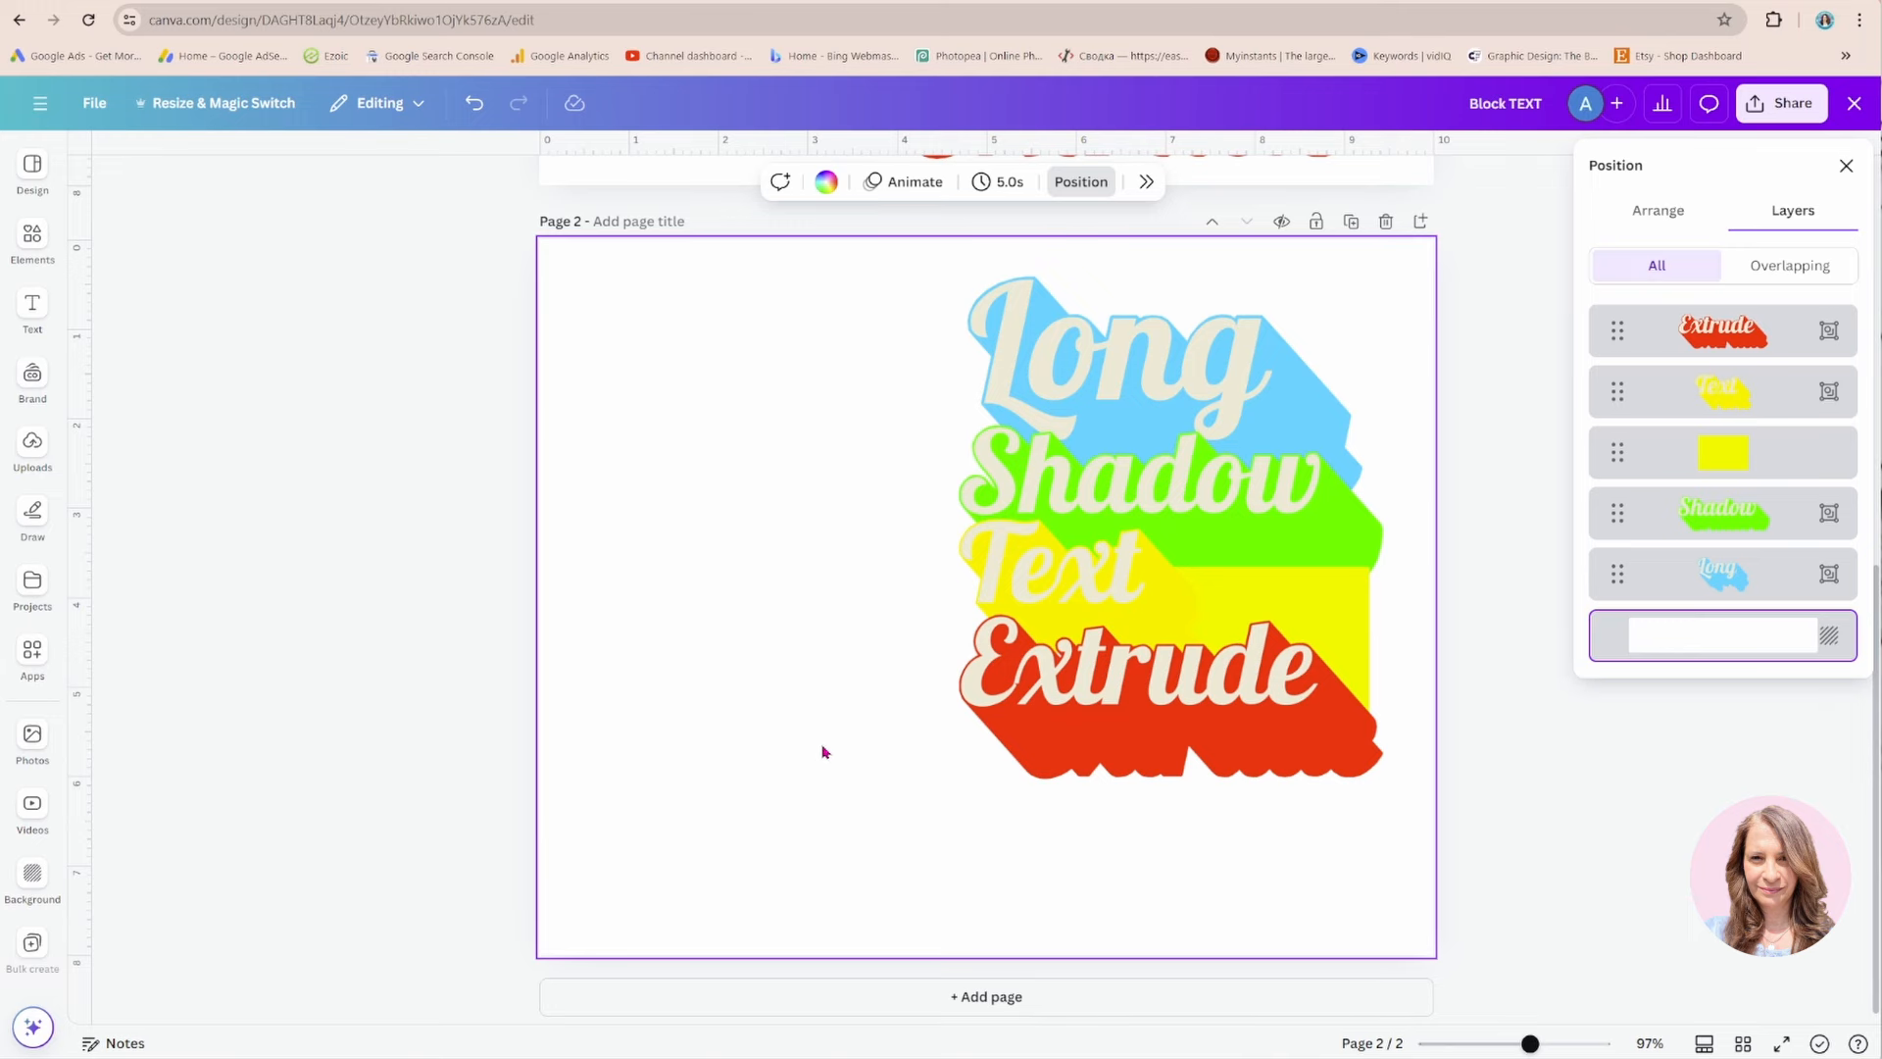
Select all the words with the yellow square, move them to the page's center, and enlarge them to nearly fill its height.
drag(774, 290, 1403, 853)
drag(1370, 736, 1186, 757)
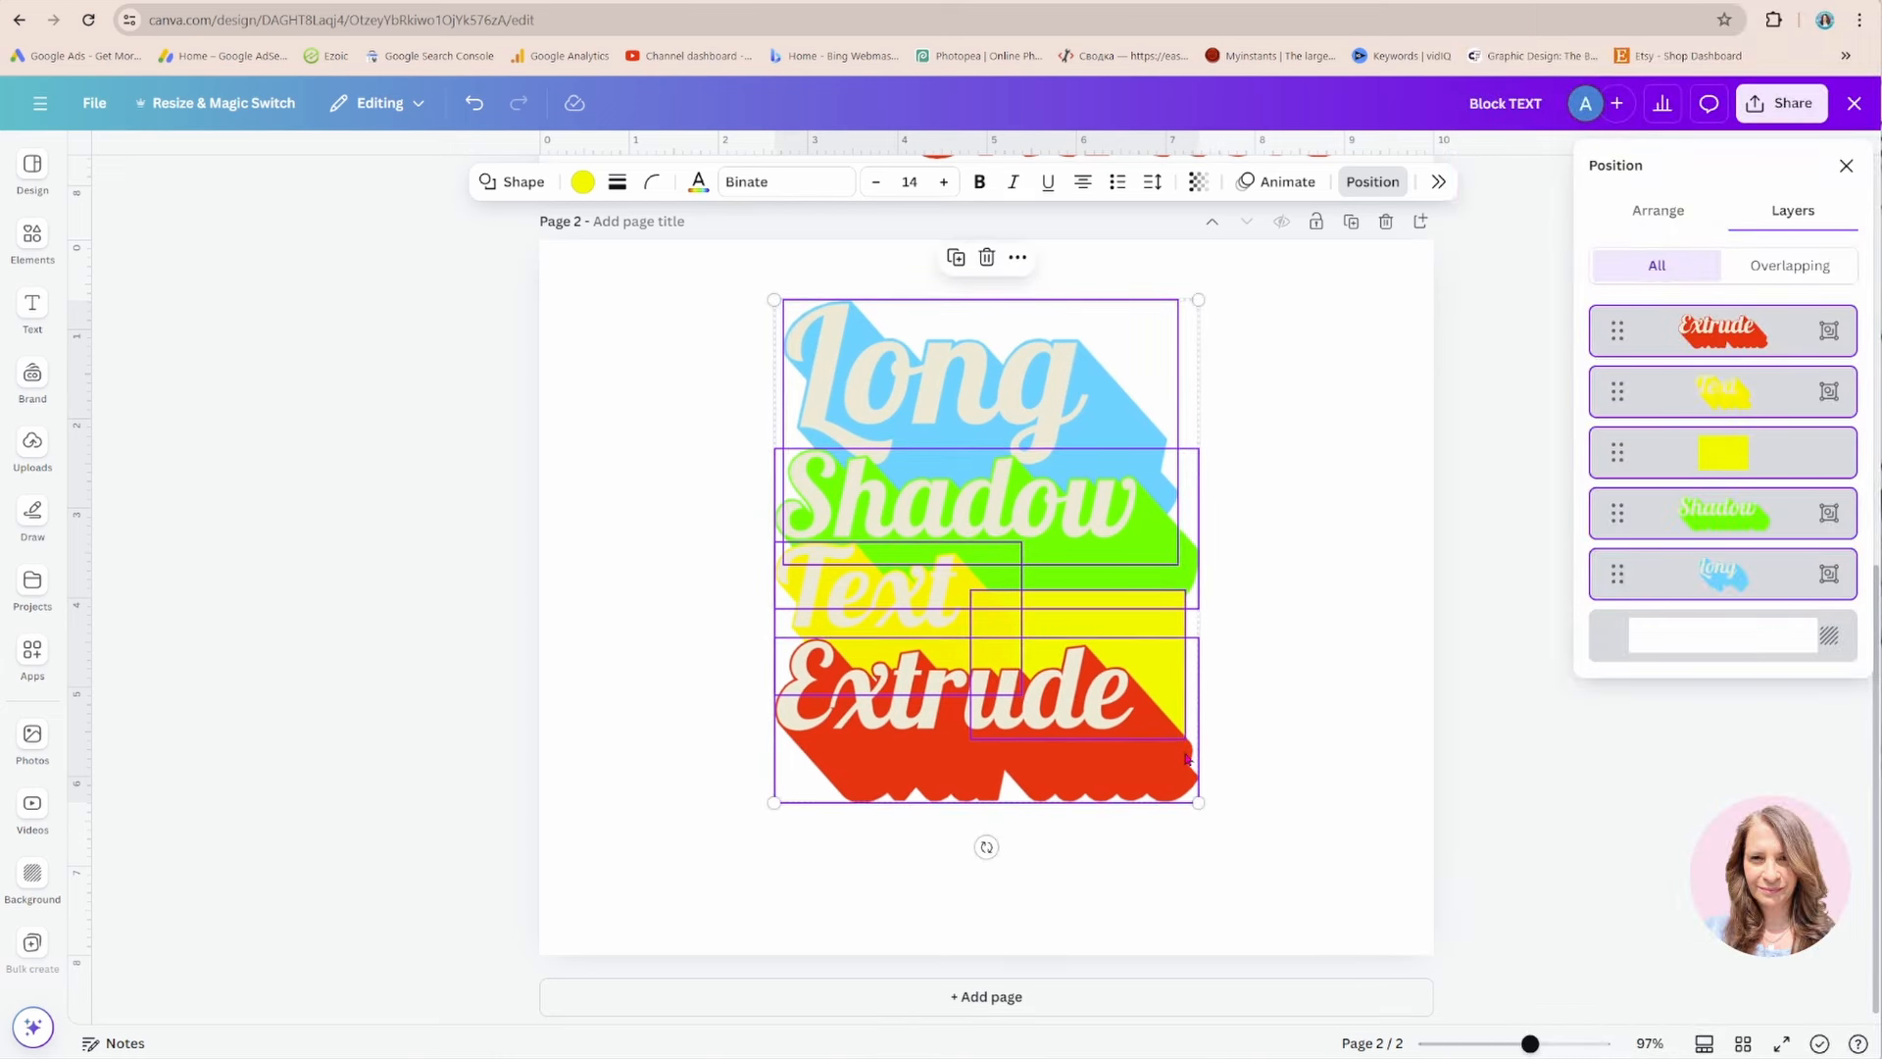
drag(1199, 801, 1276, 893)
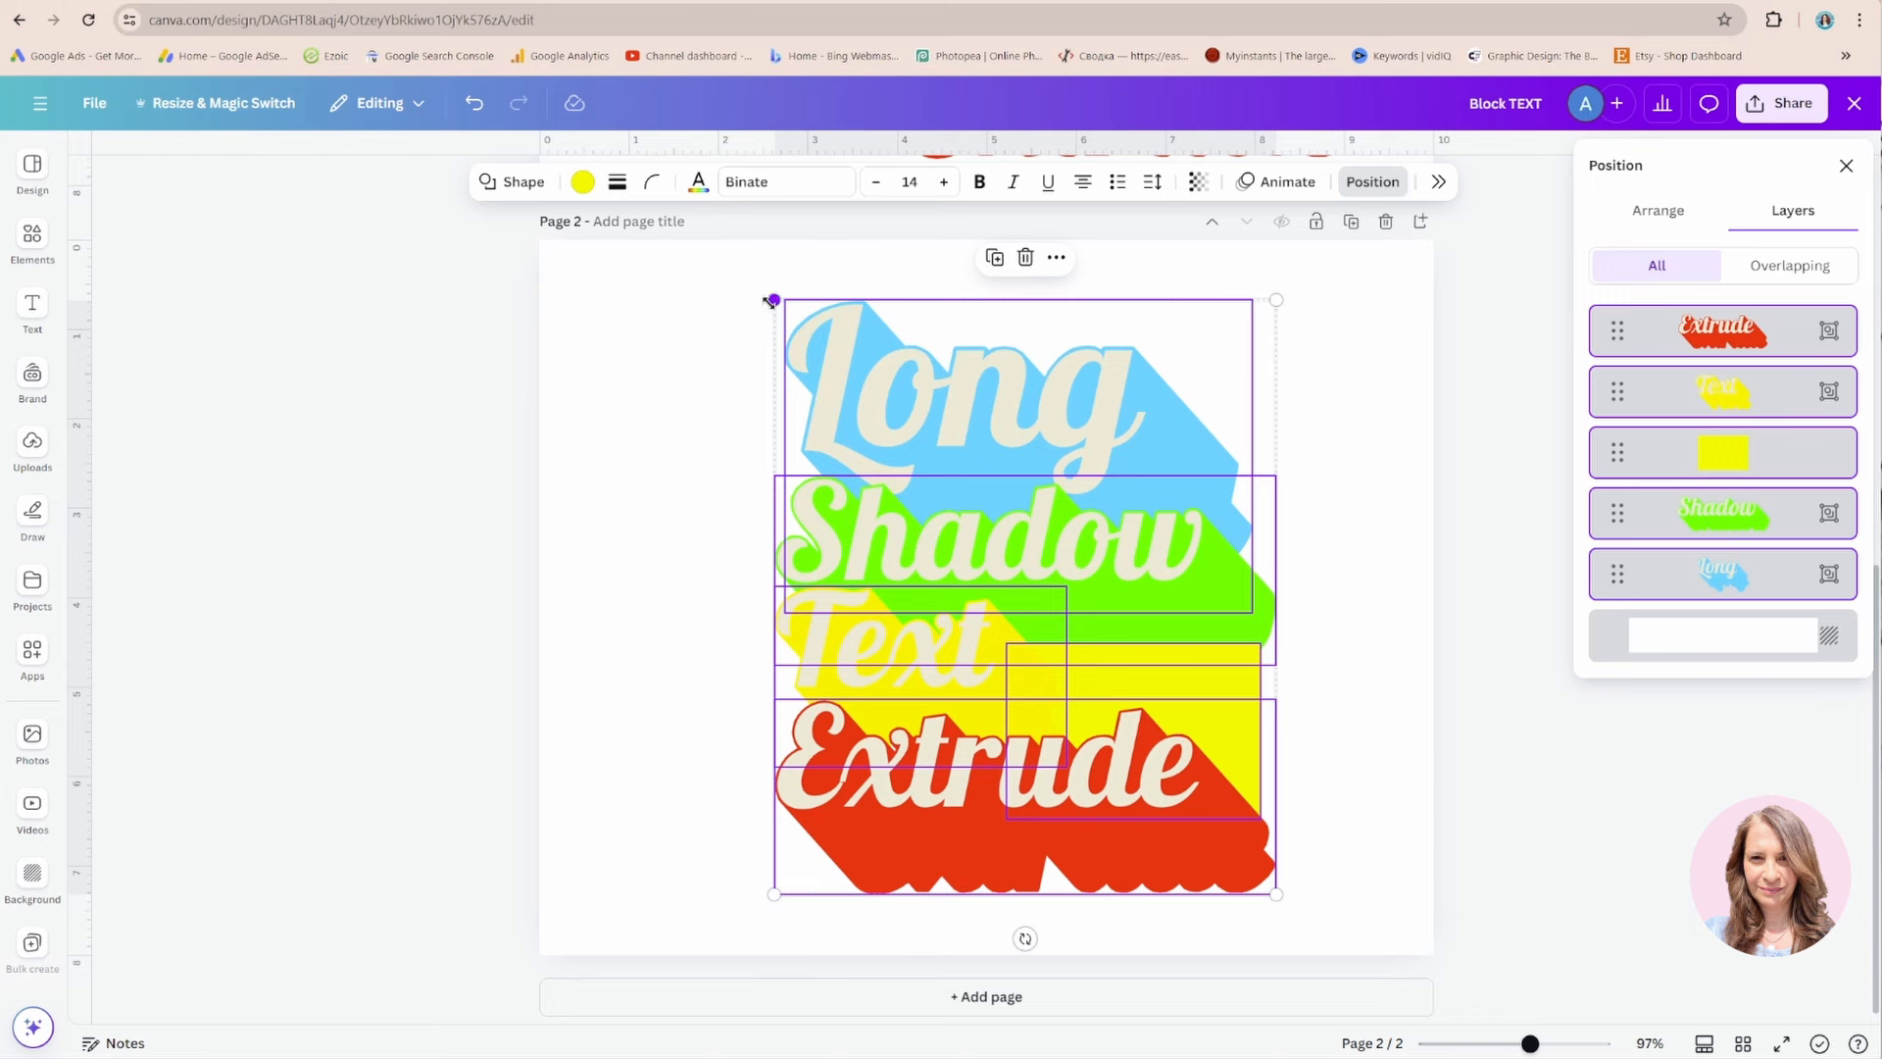
drag(772, 300, 717, 285)
click(673, 334)
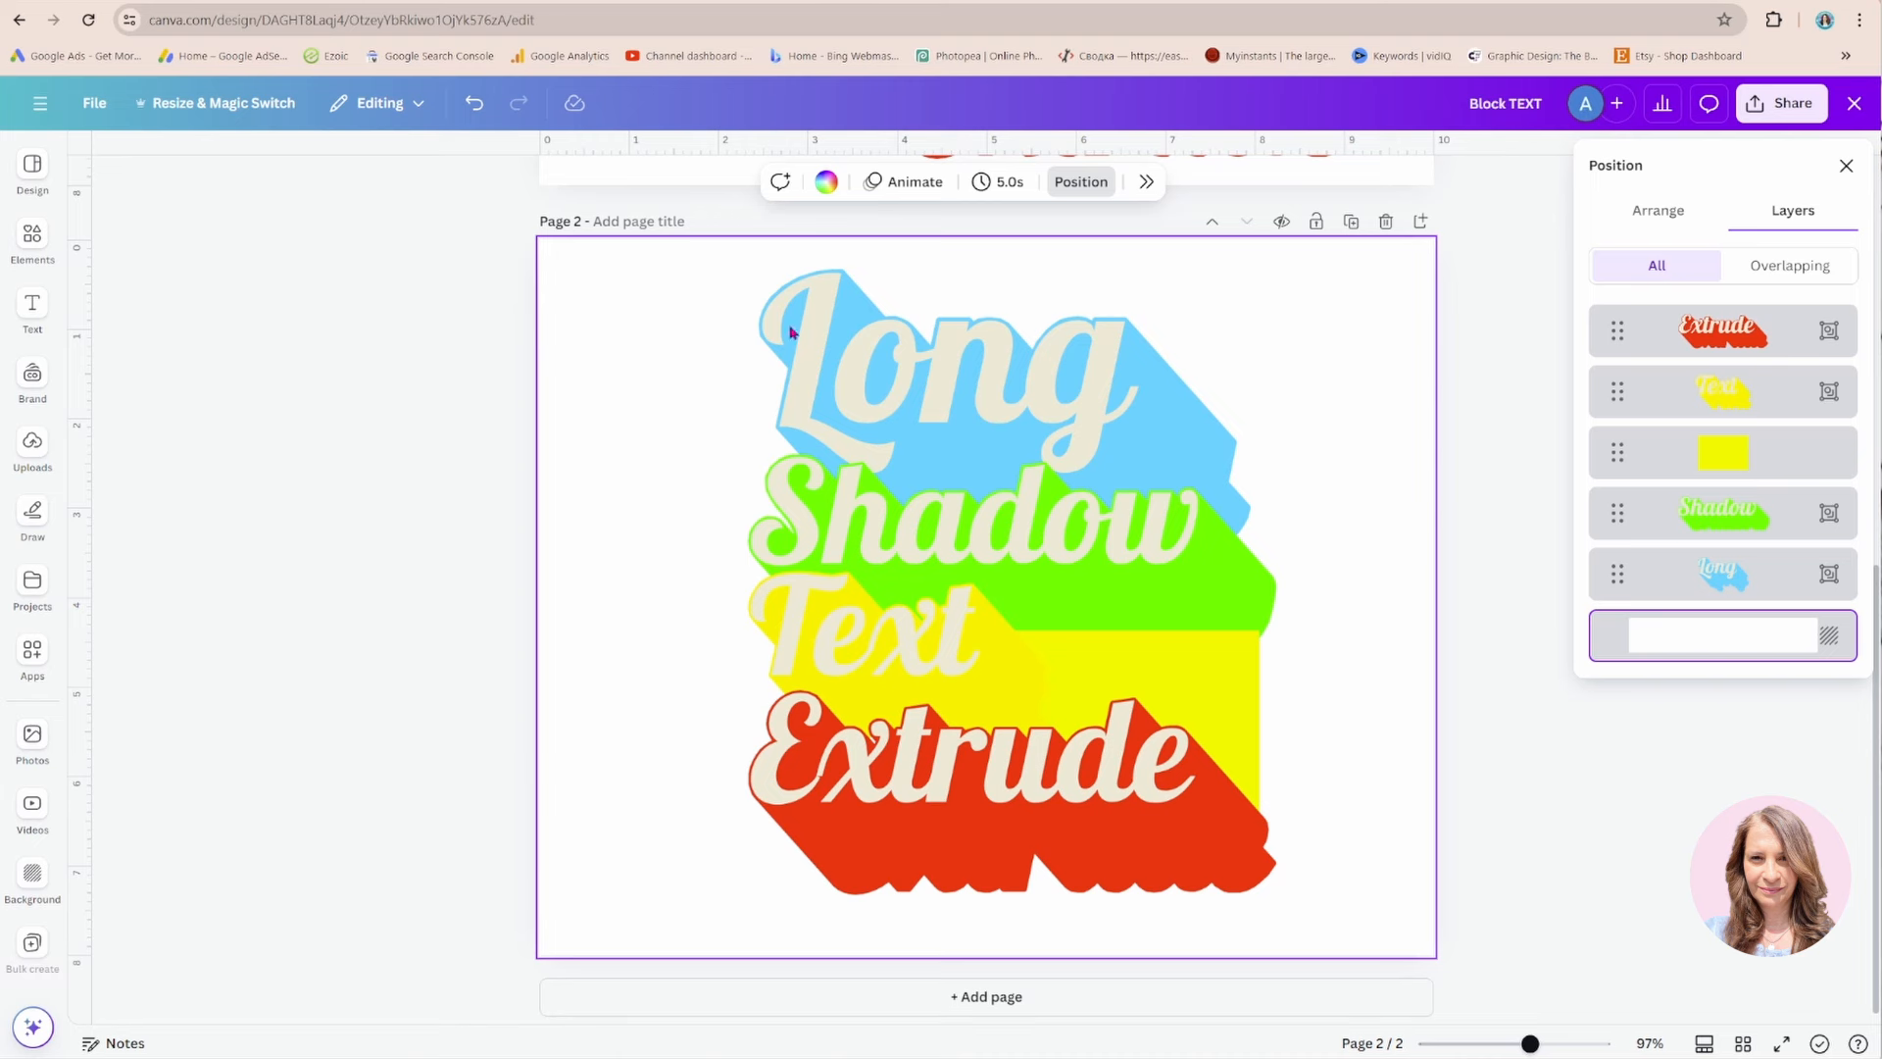
click(1847, 167)
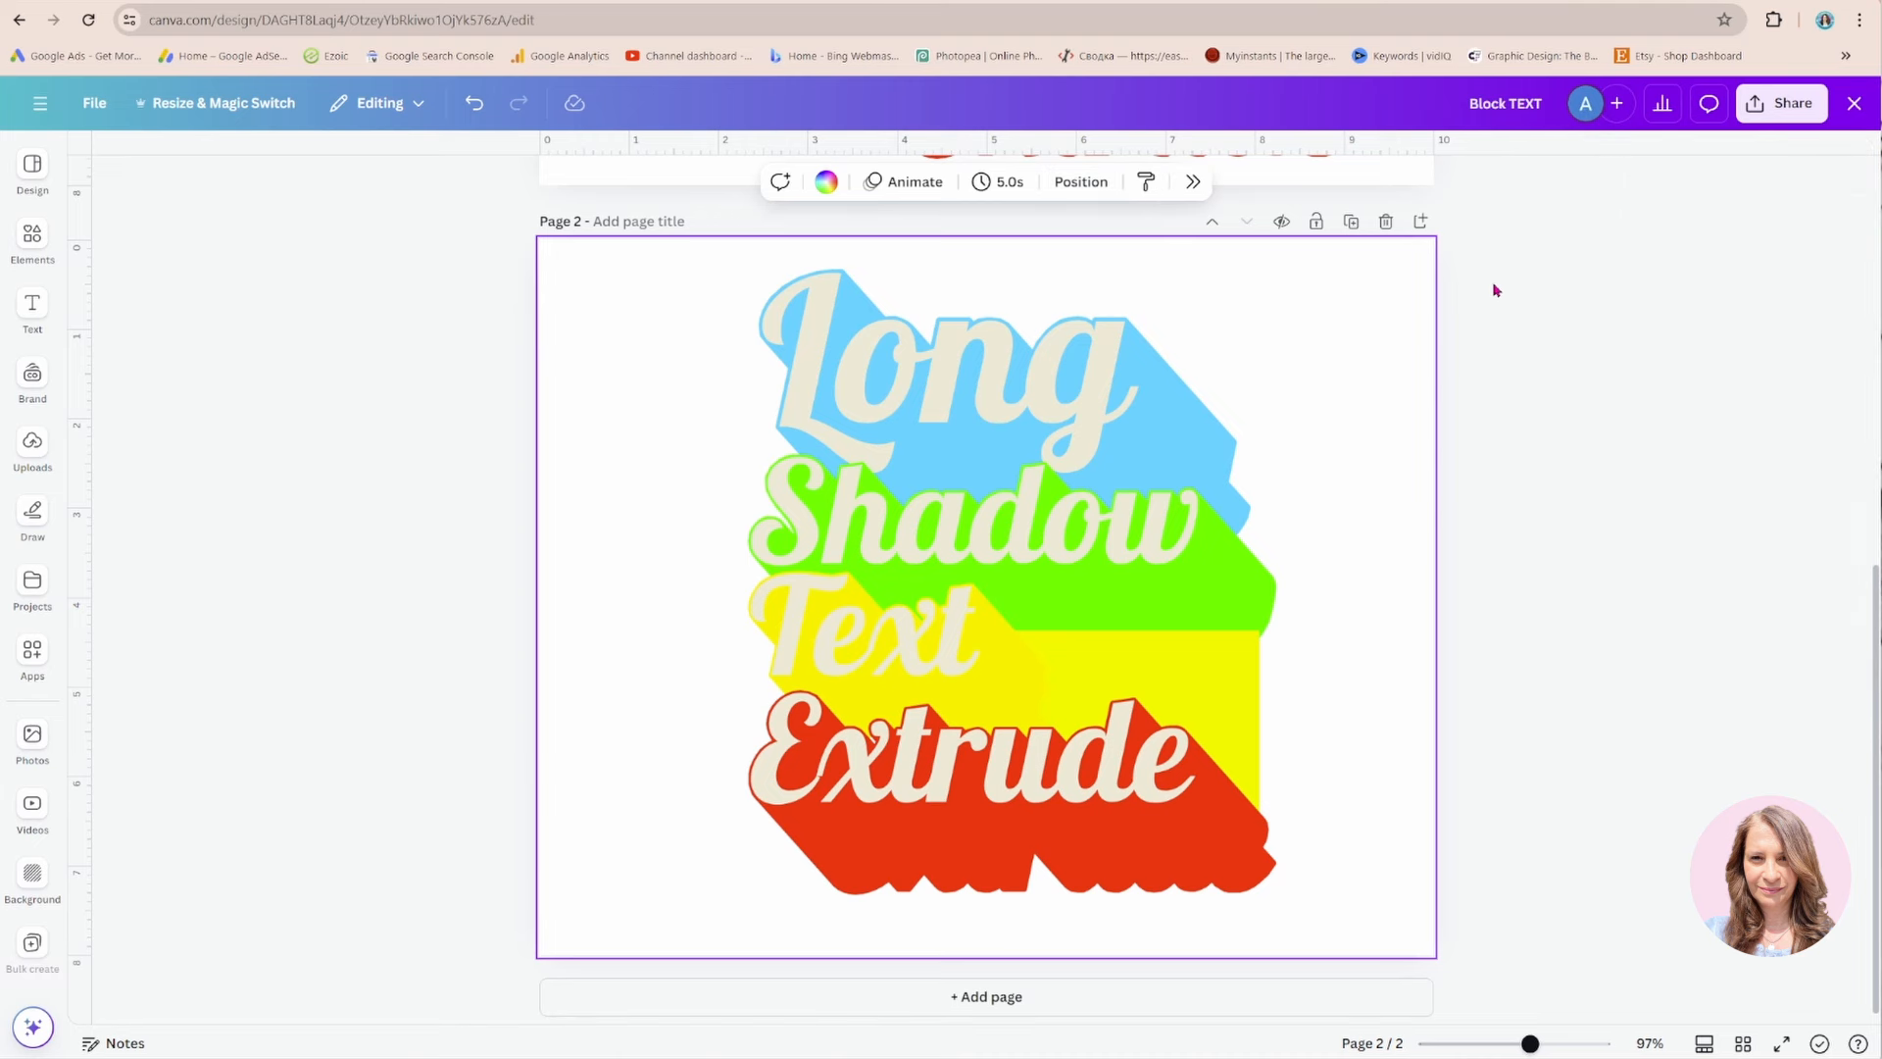